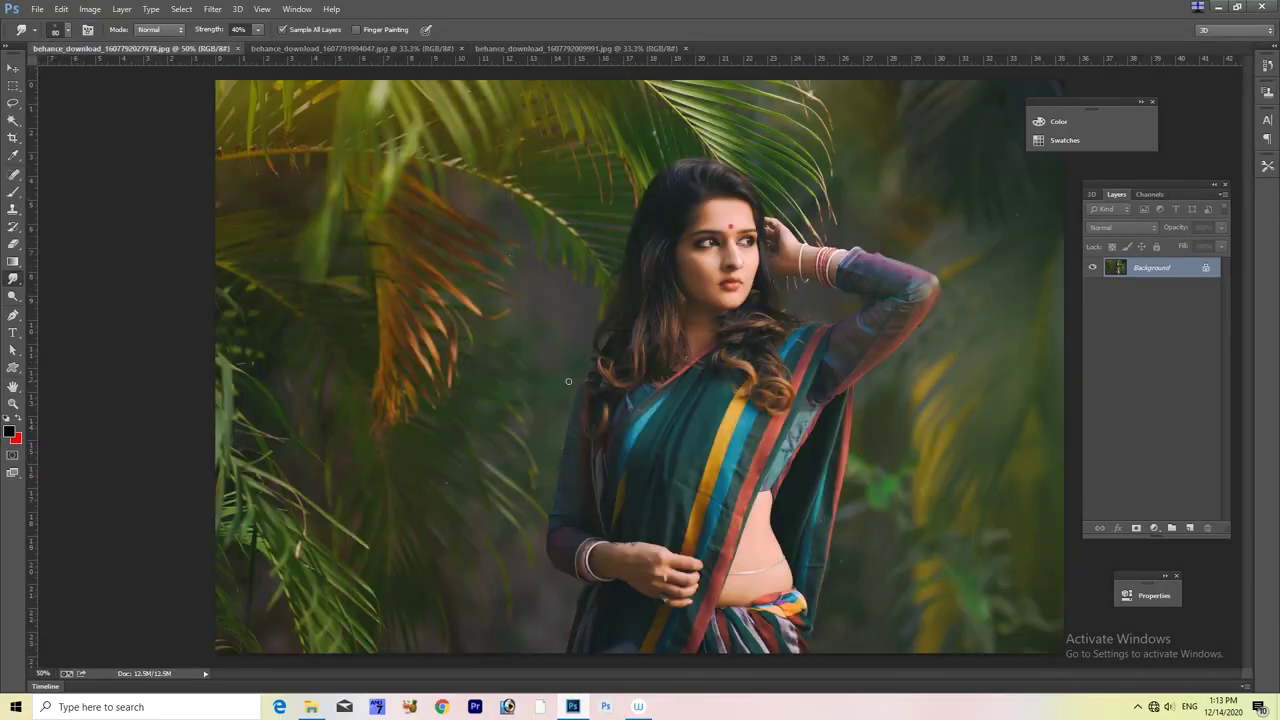
# Step: Open the Image menu with the palm-leaf saree portrait active
pyautogui.click(80, 10)
# Step: Apply Auto Color and Levels, then raise Yellows luminance in Camera Raw so the foliage glows
pyautogui.click(104, 88)
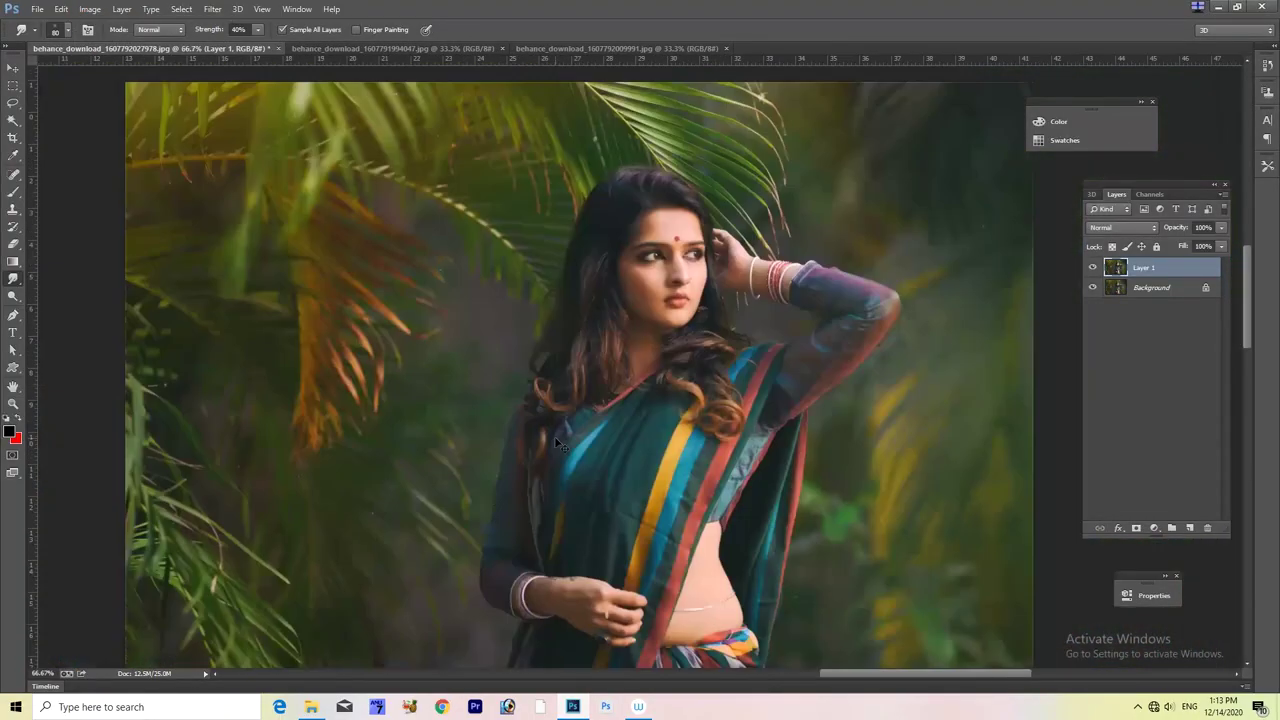
pyautogui.hotkey('ctrl', '-')
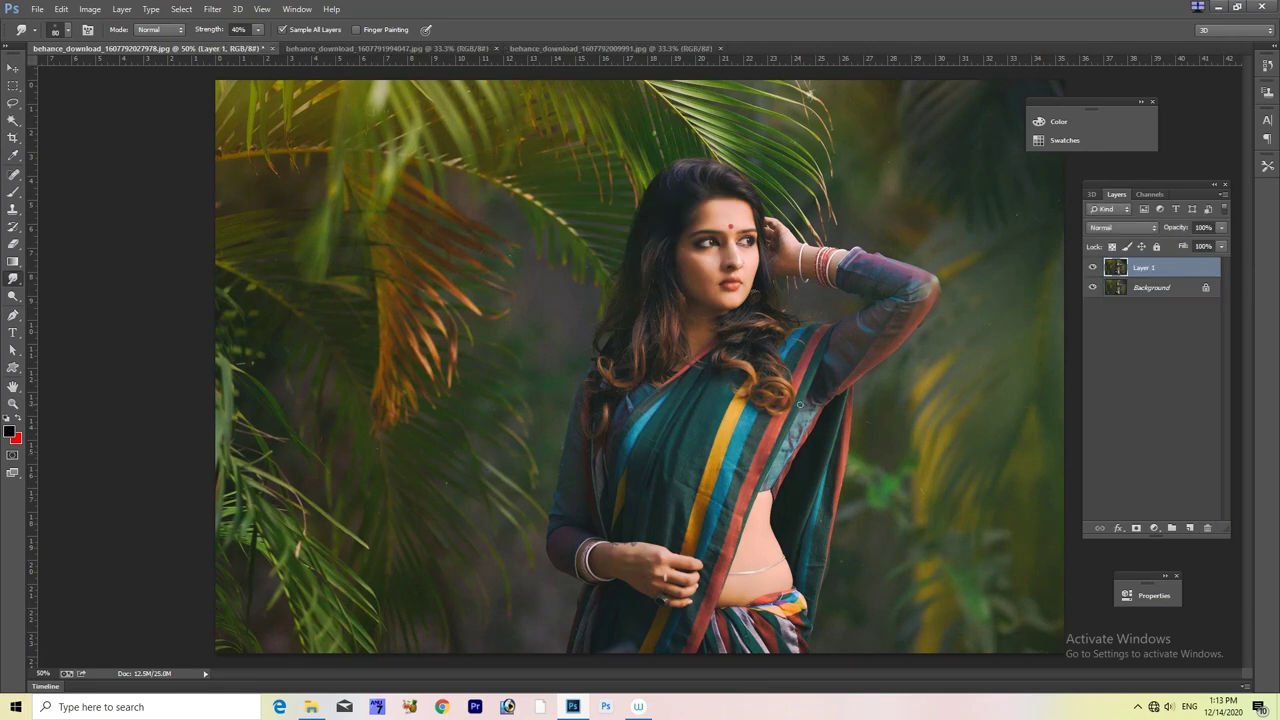
pyautogui.hotkey('ctrl', 'l')
pyautogui.click(477, 390)
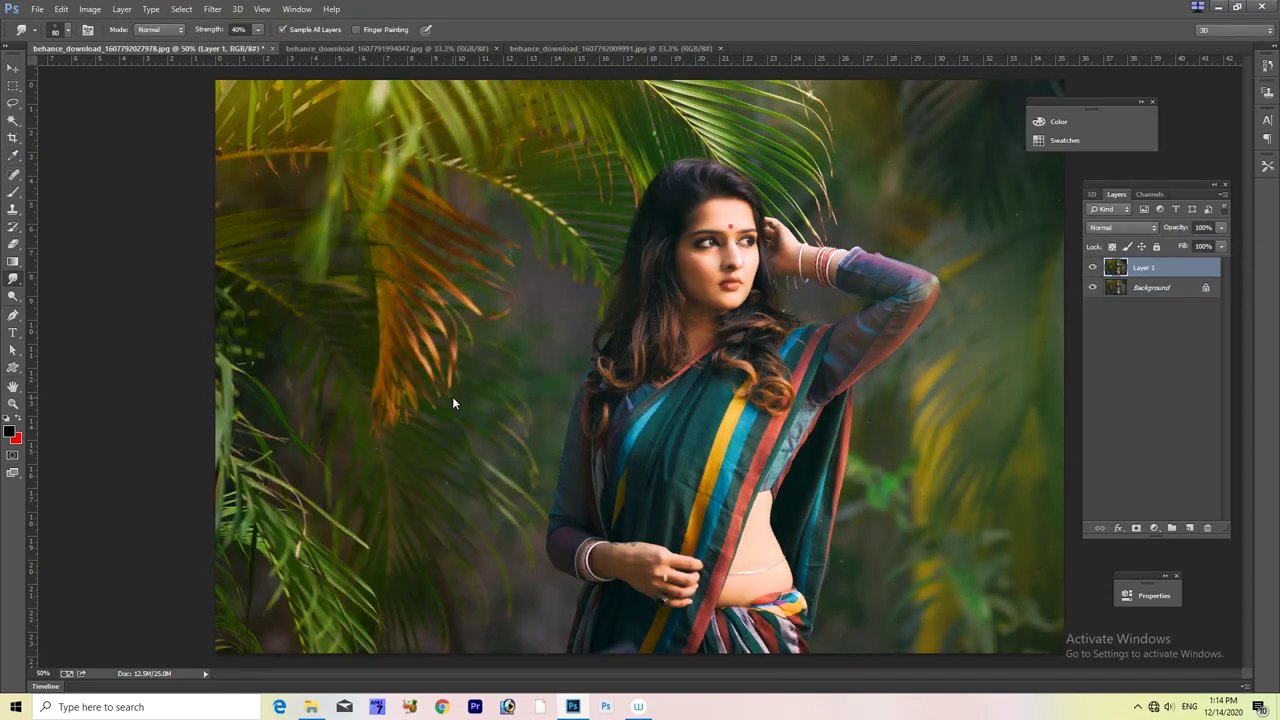
pyautogui.hotkey('ctrl', 'shift', 'a')
pyautogui.moveTo(1056, 436)
pyautogui.mouseDown()
pyautogui.moveTo(985, 436)
pyautogui.moveTo(1128, 396)
pyautogui.mouseUp()
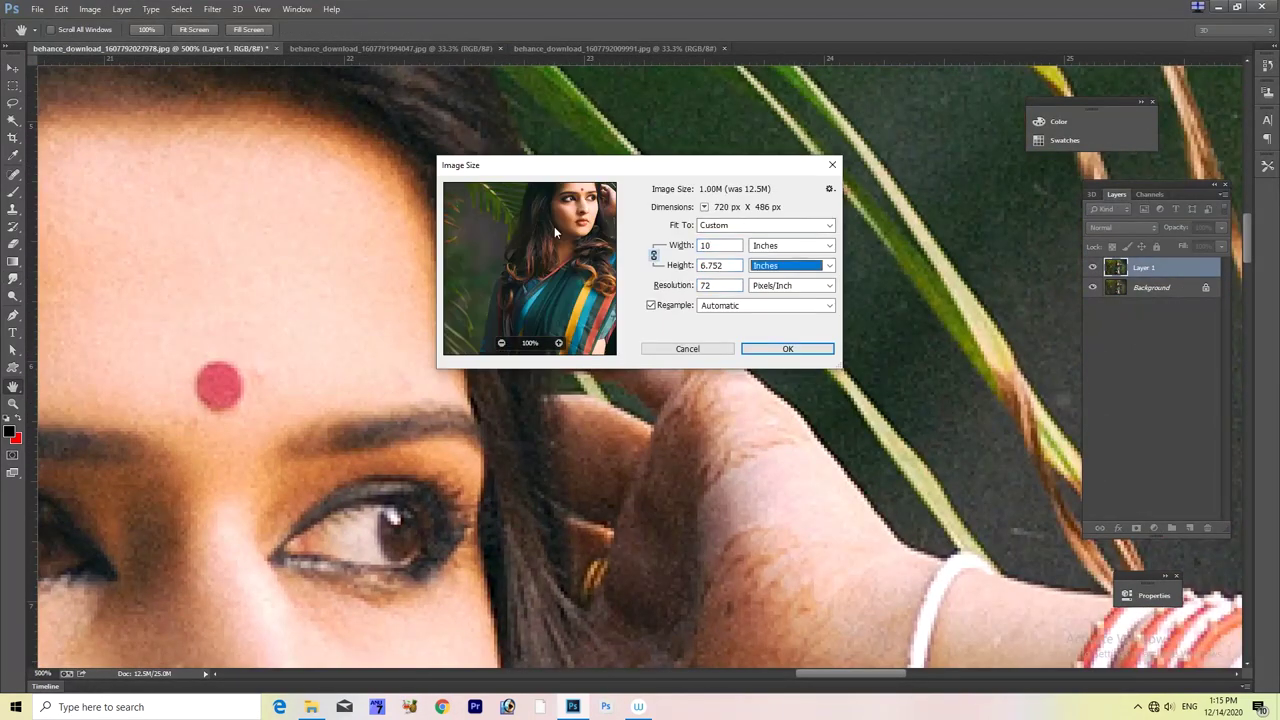
# Step: Confirm the new image size of 720 × 486 px at 72 pixels/inch
pyautogui.press('Return')
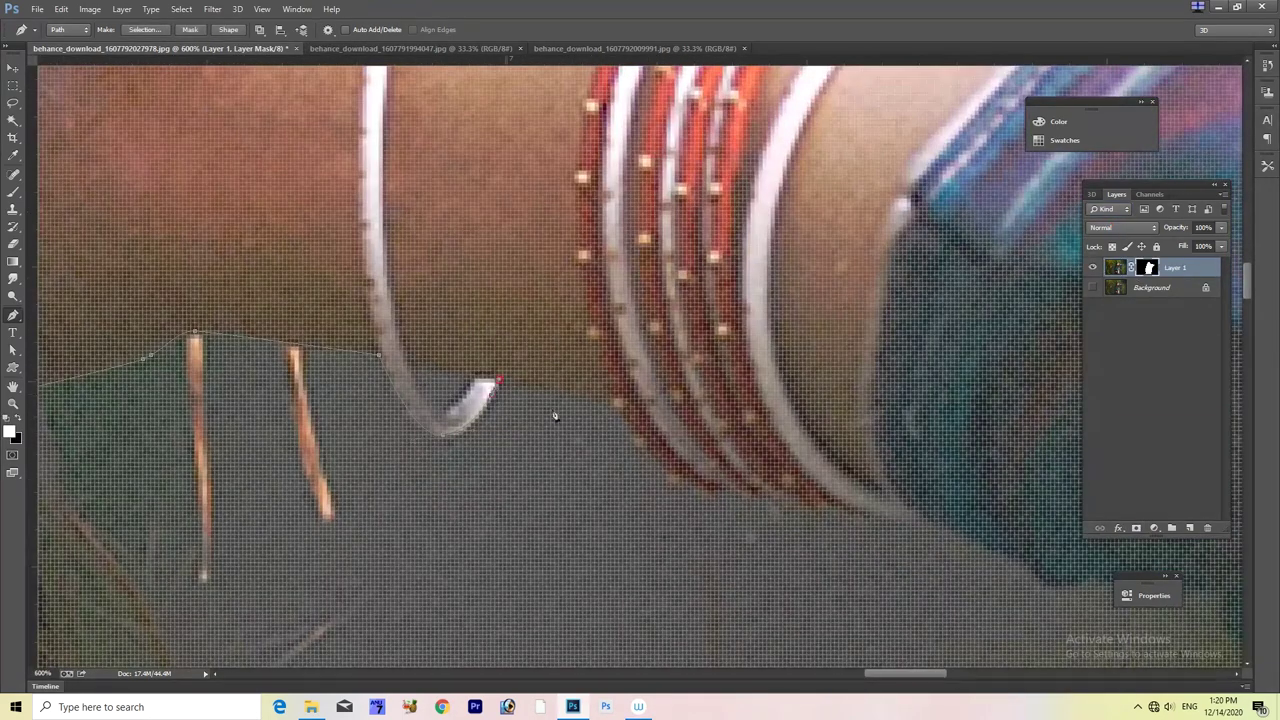
# Step: Trace a path along the arm's edge, feather the selection and delete the gap
pyautogui.moveTo(555, 415); pyautogui.dragTo(385, 395)
pyautogui.click(460, 410)
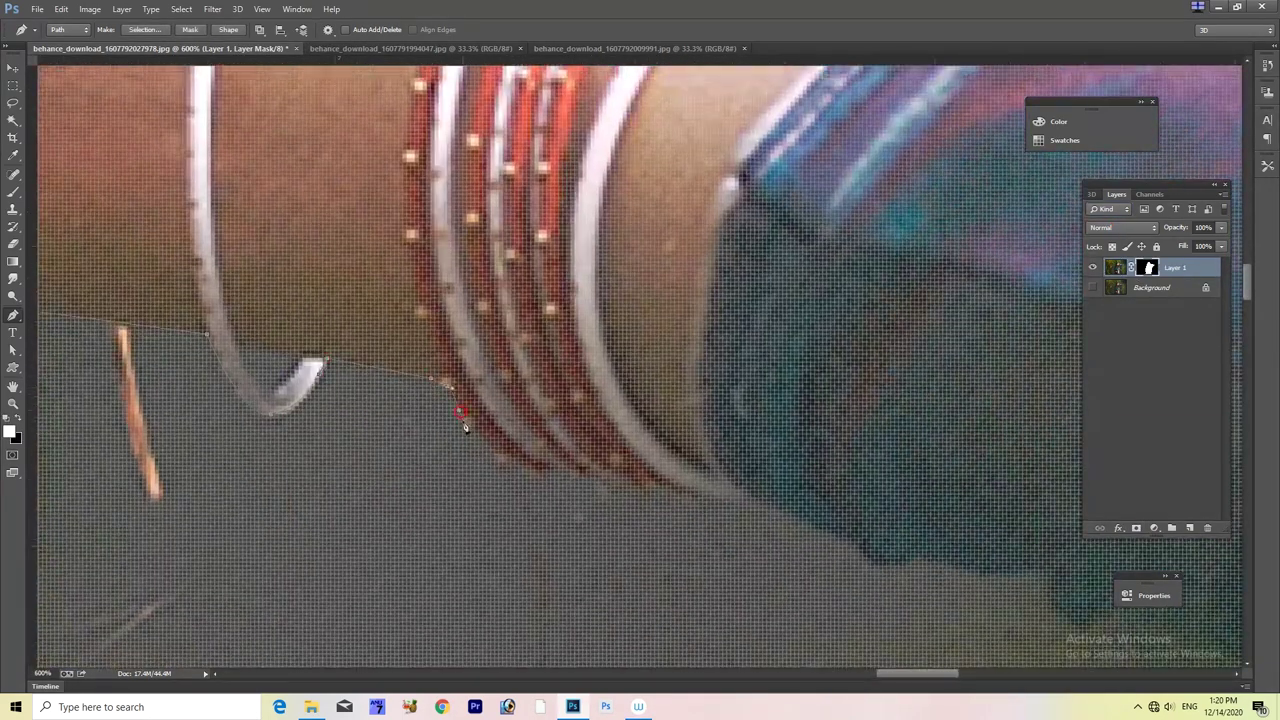
pyautogui.moveTo(638, 496); pyautogui.dragTo(488, 456)
pyautogui.click(549, 454)
pyautogui.moveTo(680, 500)
pyautogui.mouseDown()
pyautogui.moveTo(623, 386)
pyautogui.moveTo(330, 490)
pyautogui.mouseUp()
pyautogui.click(398, 452)
pyautogui.hotkey('ctrl', '-')
pyautogui.hotkey('ctrl', '-')
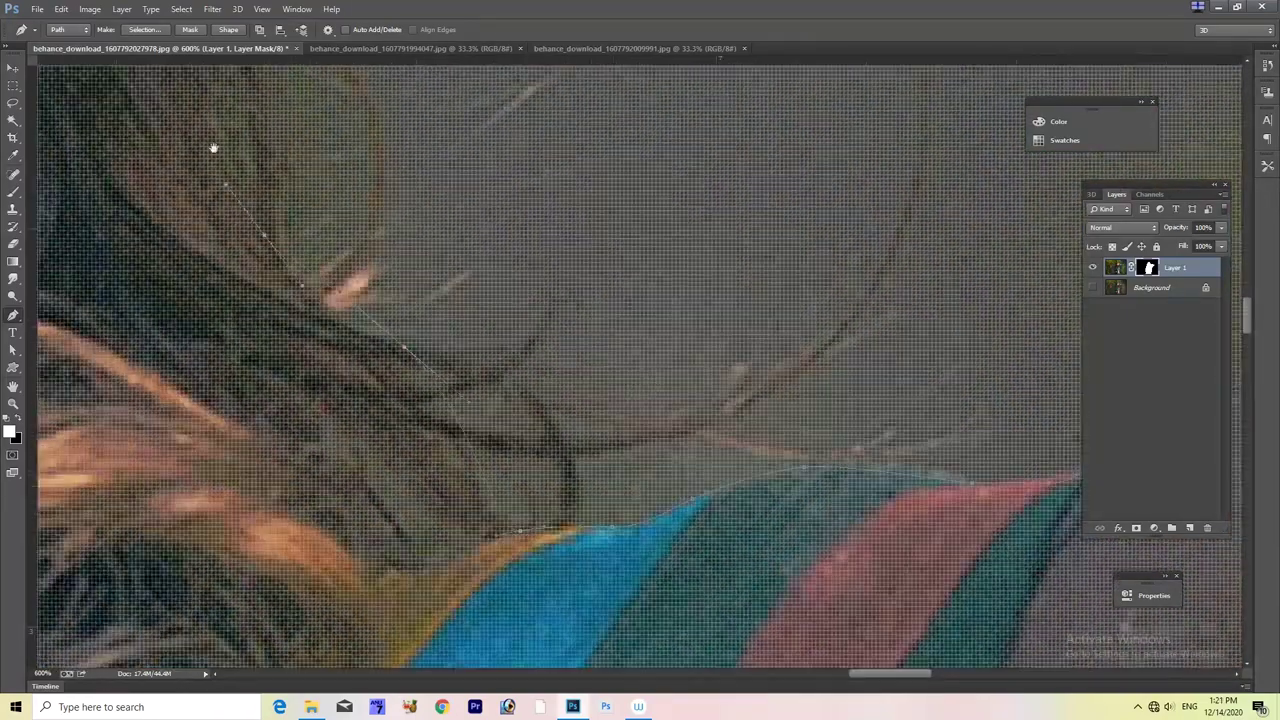
pyautogui.hotkey('ctrl', '-')
pyautogui.hotkey('ctrl', '-')
pyautogui.hotkey('ctrl', 'Return')
pyautogui.hotkey('shift', 'F6')
pyautogui.press('Return')
pyautogui.press('Delete')
# Step: Redo the feathered deletion beside the arm, deselect, and check the bangle edge
pyautogui.hotkey('ctrl', '+')
pyautogui.hotkey('ctrl', 'z')
pyautogui.hotkey('shift', 'F6')
pyautogui.press('Return')
pyautogui.press('Delete')
pyautogui.hotkey('ctrl', 'd')
pyautogui.hotkey('ctrl', '+')
pyautogui.hotkey('ctrl', '+')
pyautogui.click(492, 440)
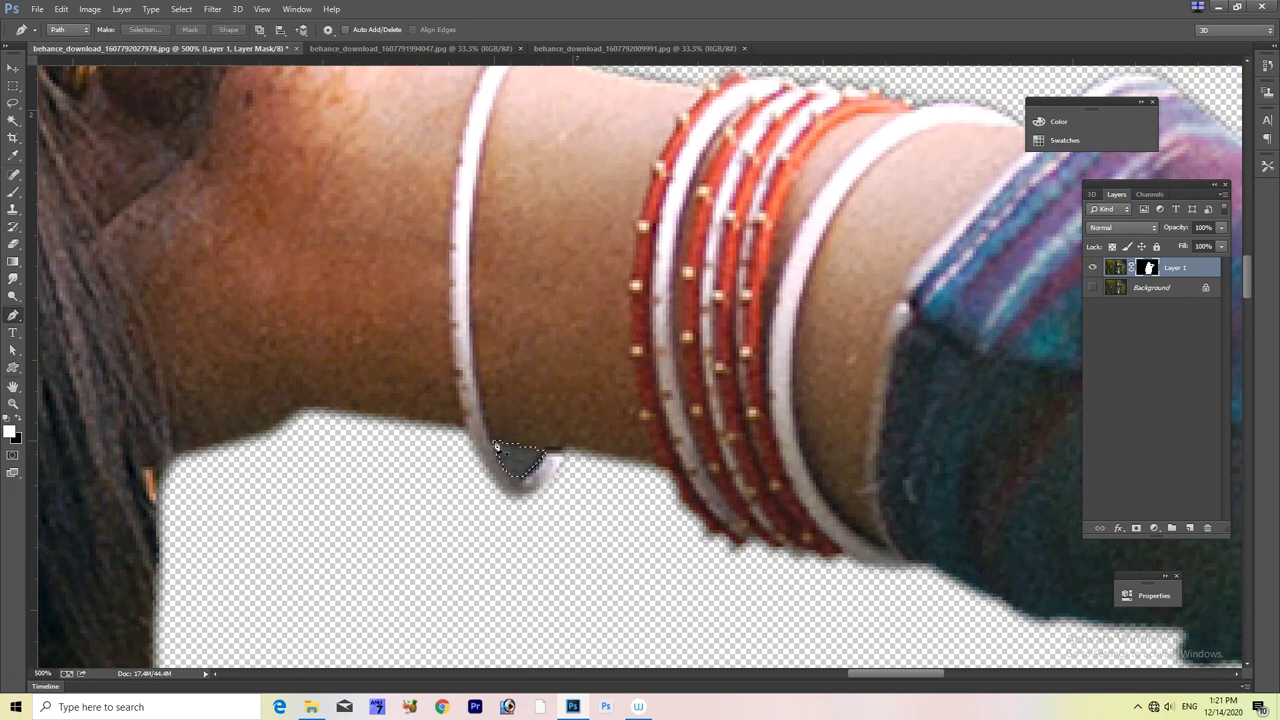
pyautogui.hotkey('ctrl', '0')
# Step: Create a new blank document and move both portrait layers into it, resized to fit
pyautogui.hotkey('ctrl', 'n')
pyautogui.click(686, 204)
pyautogui.press('Return')
pyautogui.click(1092, 287)
pyautogui.keyDown('shift'); pyautogui.click(1150, 287); pyautogui.keyUp('shift')
pyautogui.moveTo(640, 360); pyautogui.dragTo(790, 48)
pyautogui.hotkey('ctrl', 't')
pyautogui.moveTo(797, 502); pyautogui.dragTo(953, 576)
pyautogui.press('Return')
pyautogui.click(1143, 287)
# Step: Gaussian-blur the background copy layer and shift its hue and saturation
pyautogui.click(212, 9)
pyautogui.click(380, 237)
pyautogui.hotkey('ctrl', 'u')
pyautogui.moveTo(212, 291)
pyautogui.mouseDown()
pyautogui.moveTo(193, 291)
pyautogui.moveTo(230, 291)
pyautogui.mouseUp()
# Step: Apply the Hue/Saturation change and extend the canvas on the top and sides with Crop
pyautogui.click(359, 227)
pyautogui.click(1174, 267)
pyautogui.hotkey('ctrl', '+')
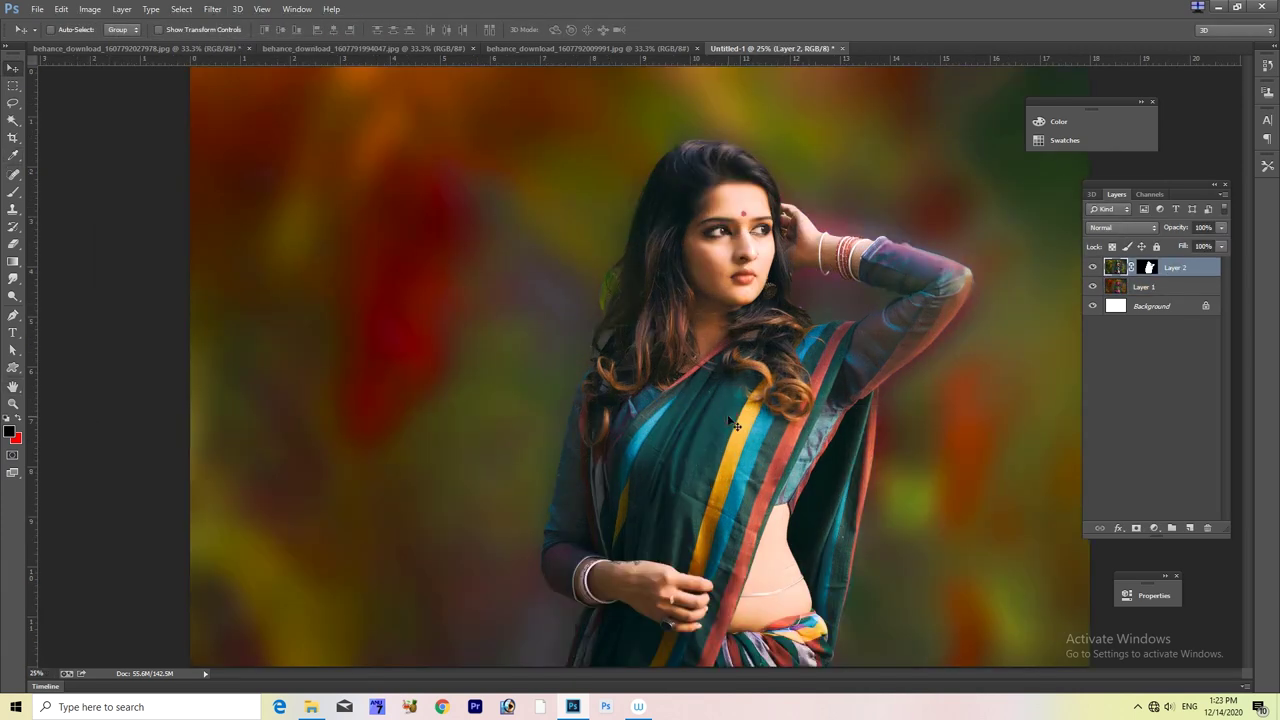
pyautogui.hotkey('ctrl', '-')
pyautogui.hotkey('ctrl', '-')
pyautogui.hotkey('ctrl', '-')
pyautogui.press('c')
pyautogui.moveTo(490, 366); pyautogui.dragTo(450, 366)
pyautogui.moveTo(640, 266); pyautogui.dragTo(640, 245)
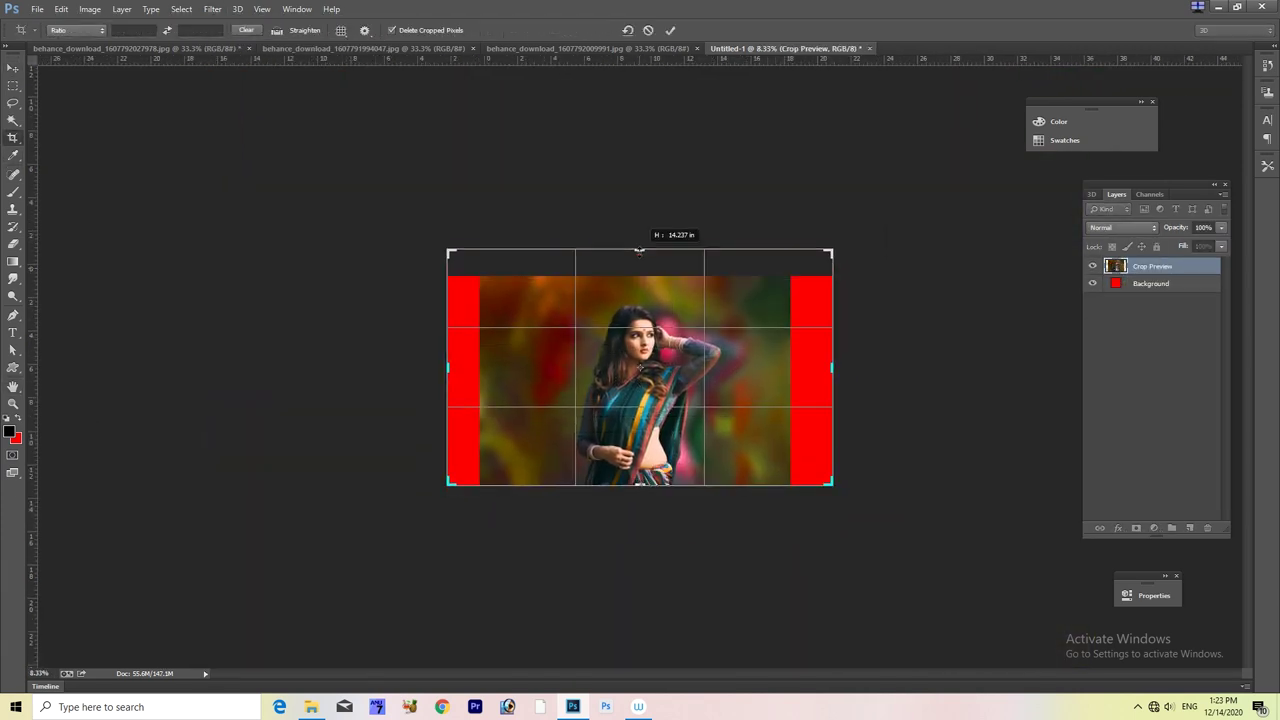
pyautogui.press('Return')
pyautogui.click(1148, 289)
# Step: Stretch the blurred background layer over the red-filled extended canvas
pyautogui.hotkey('ctrl', 't')
pyautogui.moveTo(790, 284); pyautogui.dragTo(834, 244)
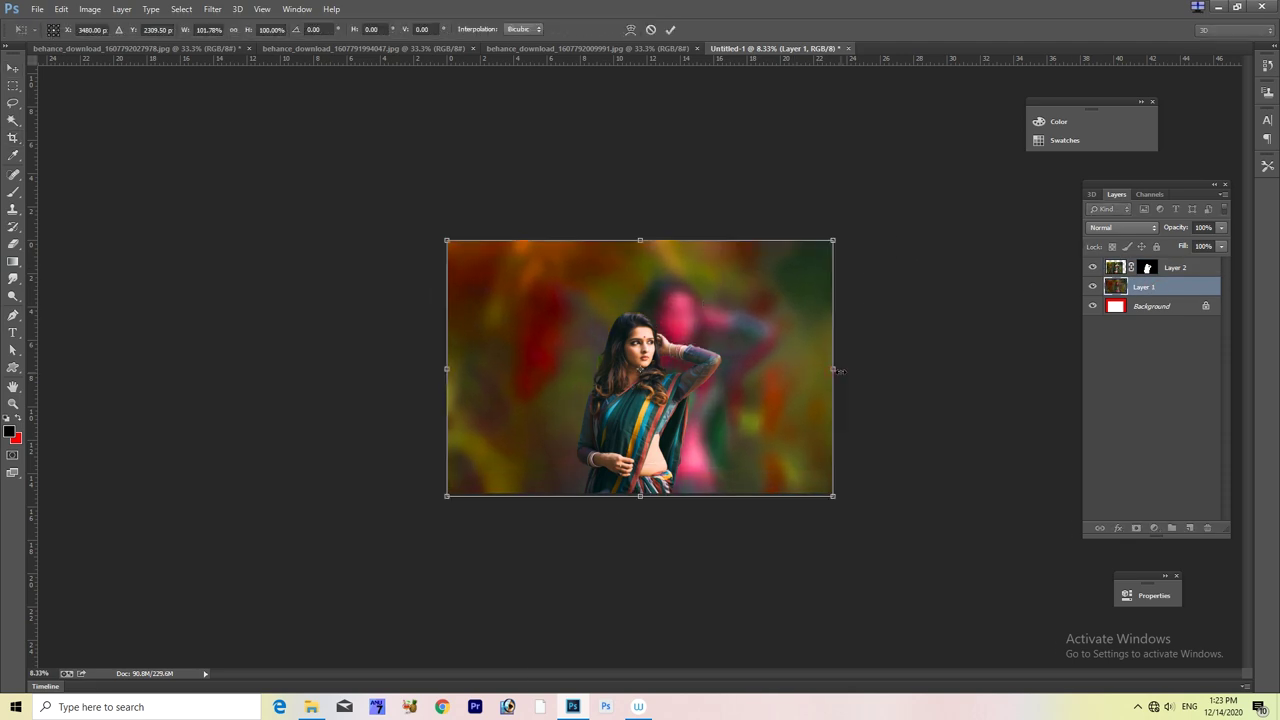
pyautogui.press('Return')
pyautogui.hotkey('ctrl', '+')
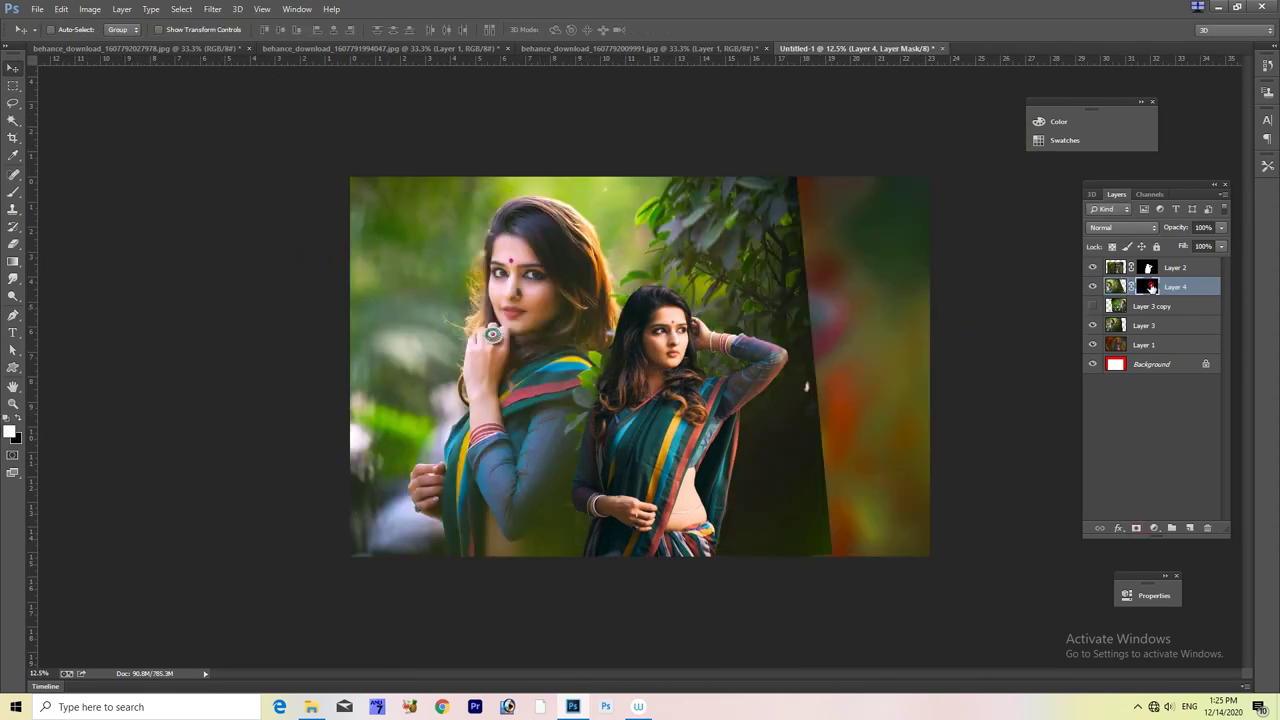
# Step: Reveal the left portrait through its mask and place the right portrait beside the centre woman
pyautogui.moveTo(475, 391); pyautogui.dragTo(537, 349)
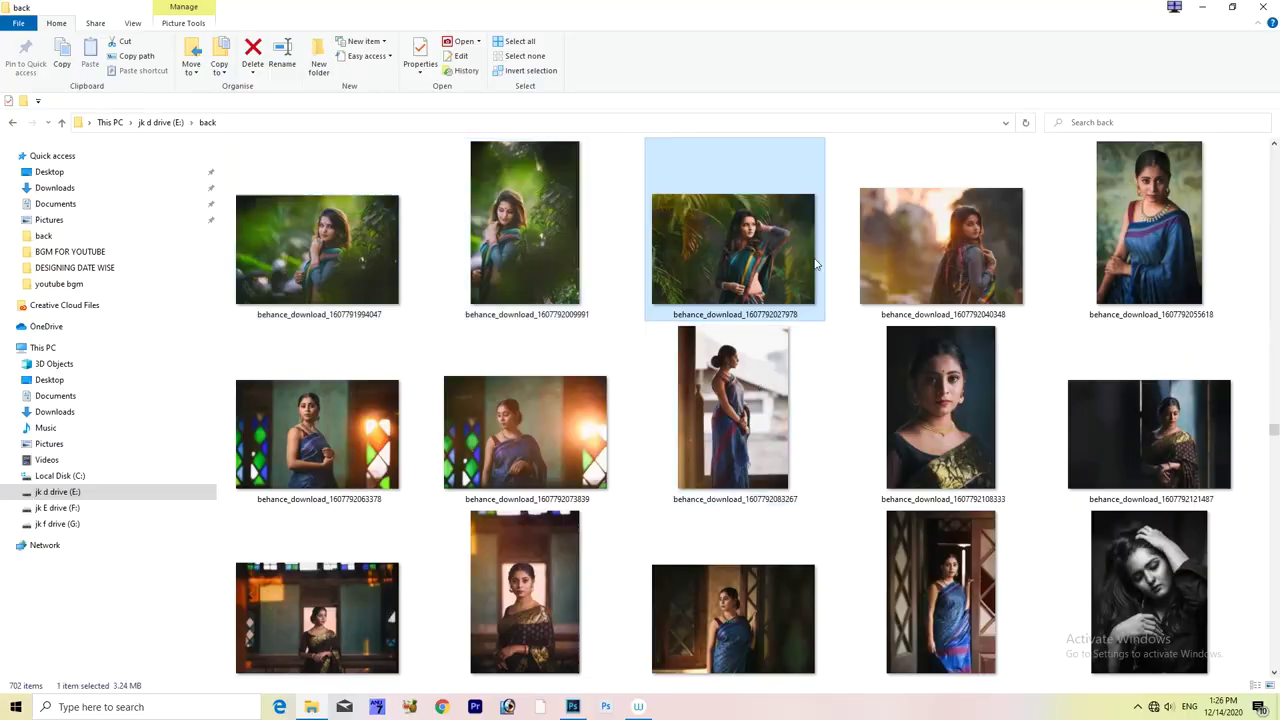
pyautogui.scroll(2, 860, 330)
pyautogui.click(536, 434)
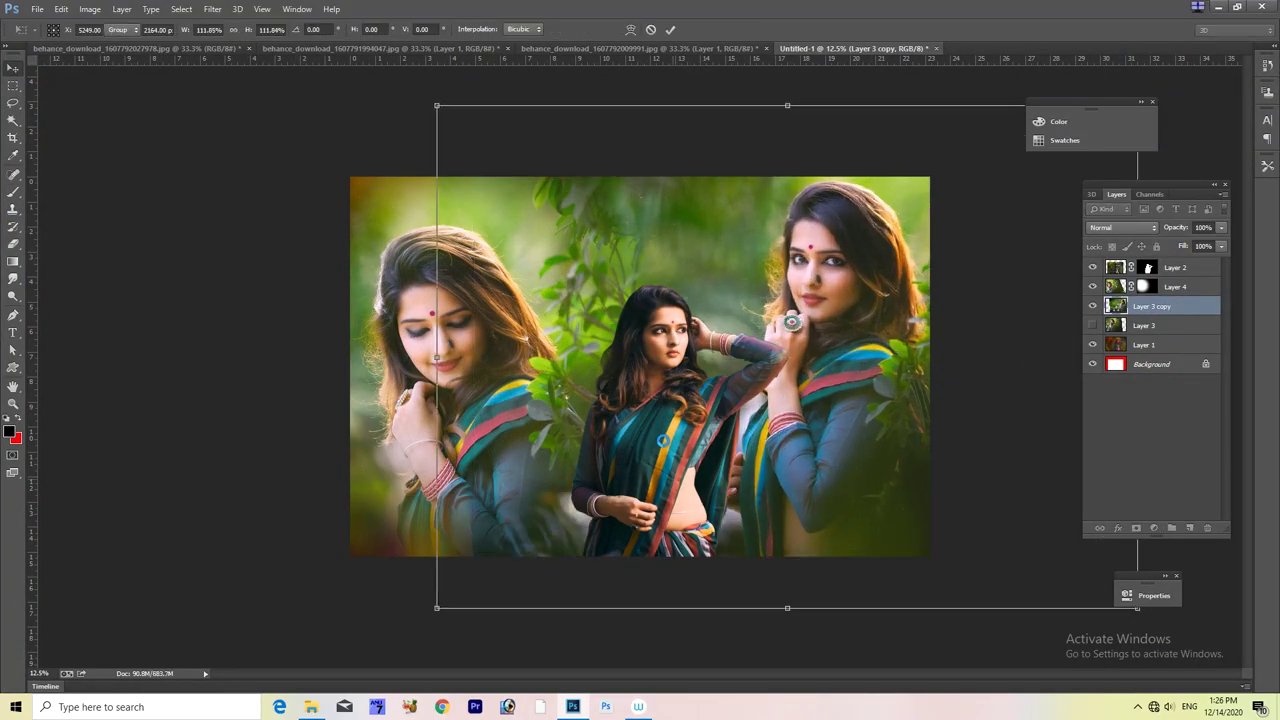
pyautogui.press('Return')
pyautogui.moveTo(671, 414); pyautogui.dragTo(686, 380)
pyautogui.moveTo(851, 390); pyautogui.dragTo(871, 393)
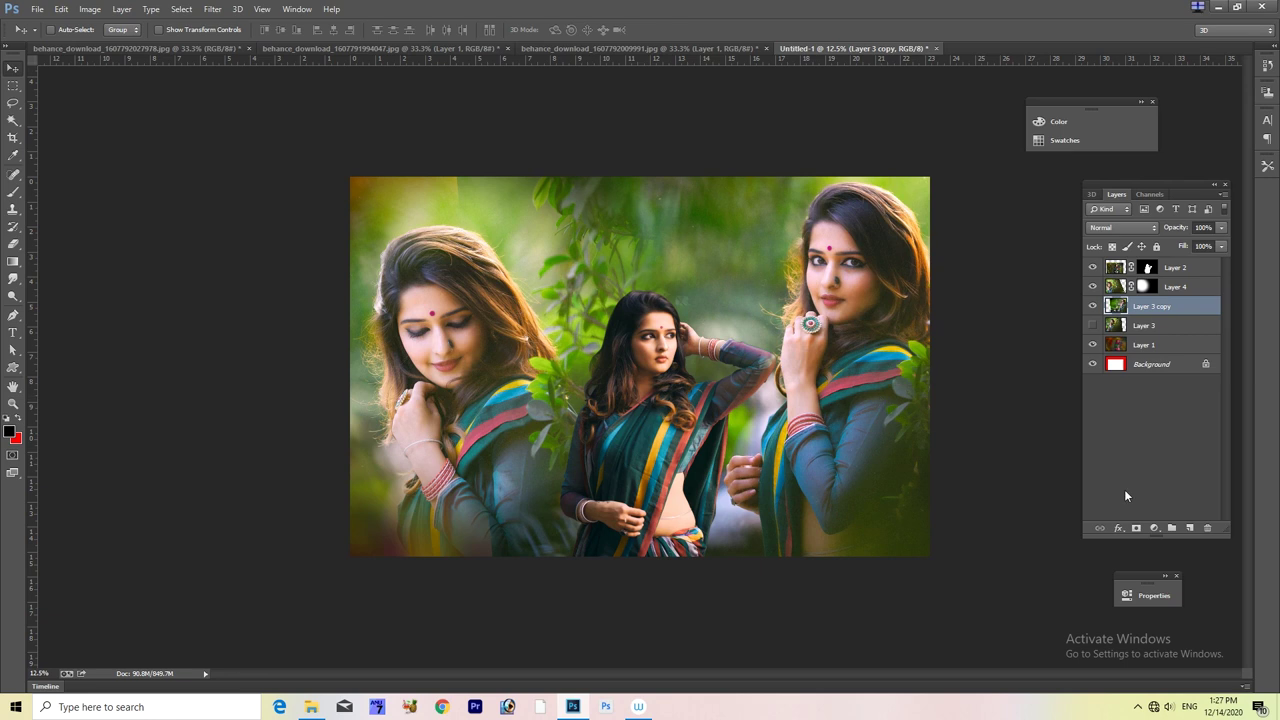
# Step: Mask and fade the right portrait's edges, then set both side portraits to Luminosity
pyautogui.keyDown('alt'); pyautogui.click(1136, 528); pyautogui.keyUp('alt')
pyautogui.press('b')
pyautogui.moveTo(700, 260); pyautogui.dragTo(850, 246)
pyautogui.hotkey('shift', 'alt', 'y')
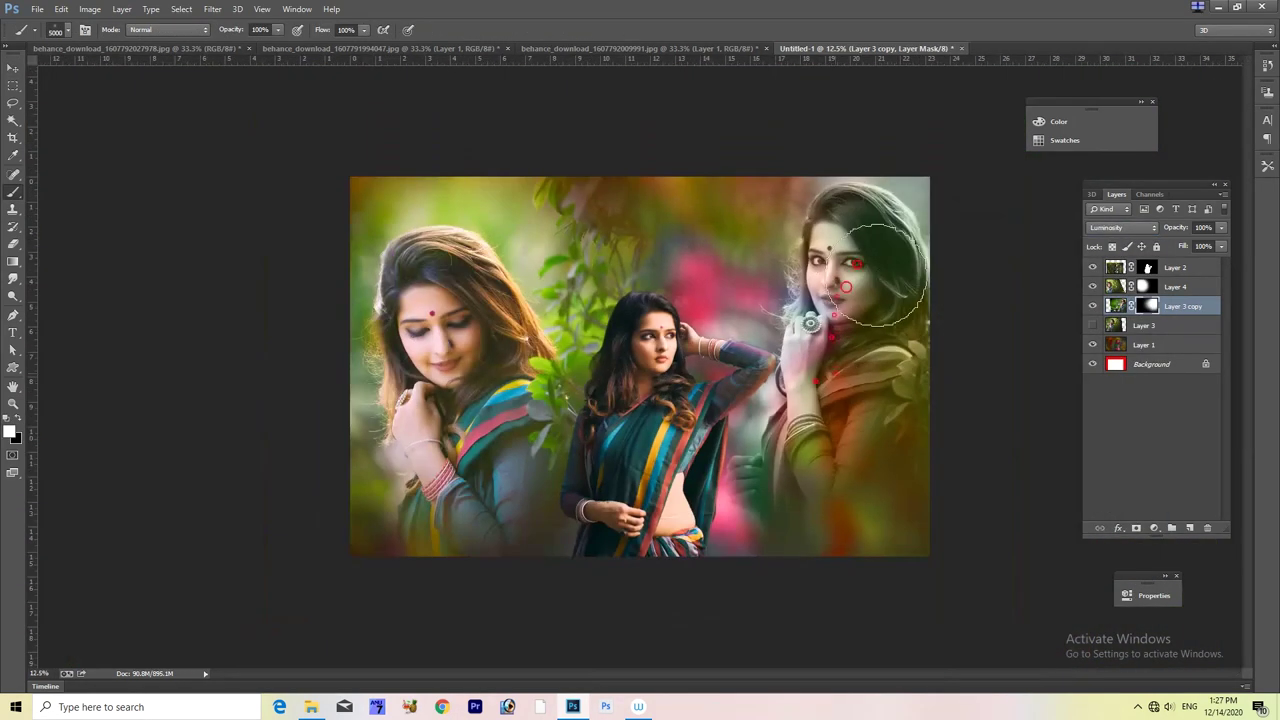
pyautogui.hotkey('alt', ']')
pyautogui.hotkey('shift', 'alt', 'y')
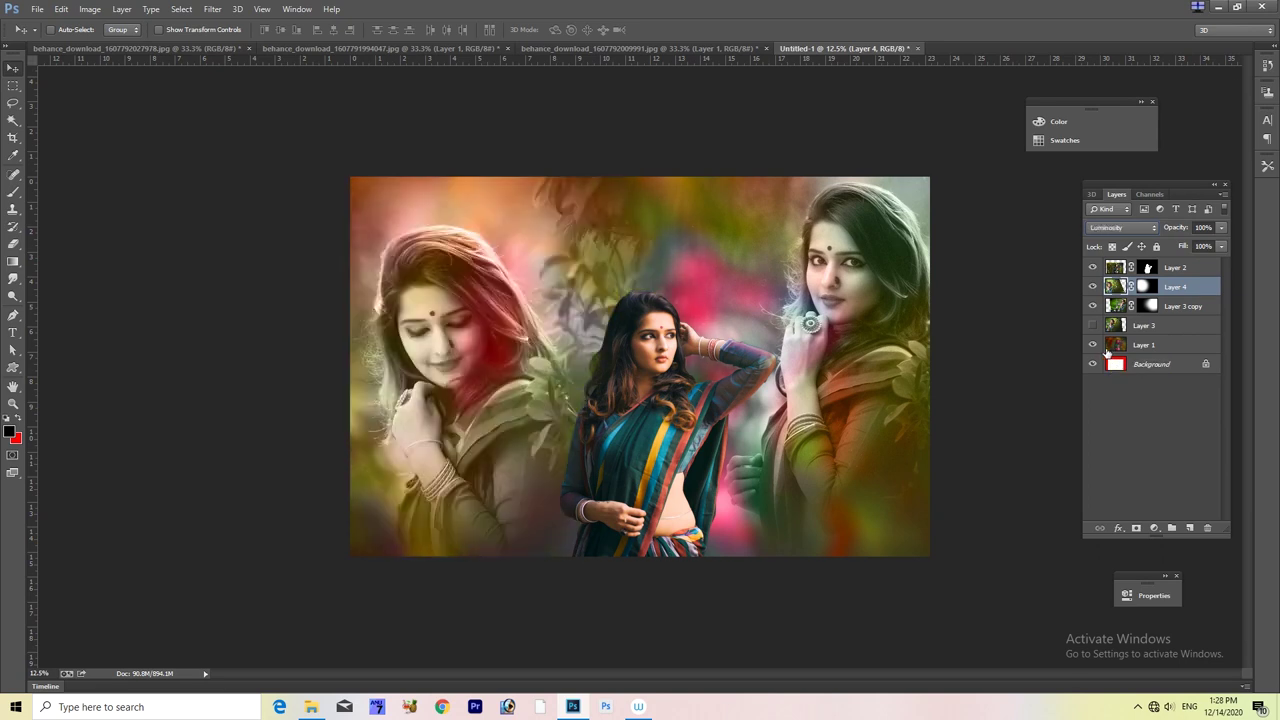
pyautogui.click(1145, 346)
pyautogui.moveTo(298, 590); pyautogui.dragTo(298, 590)
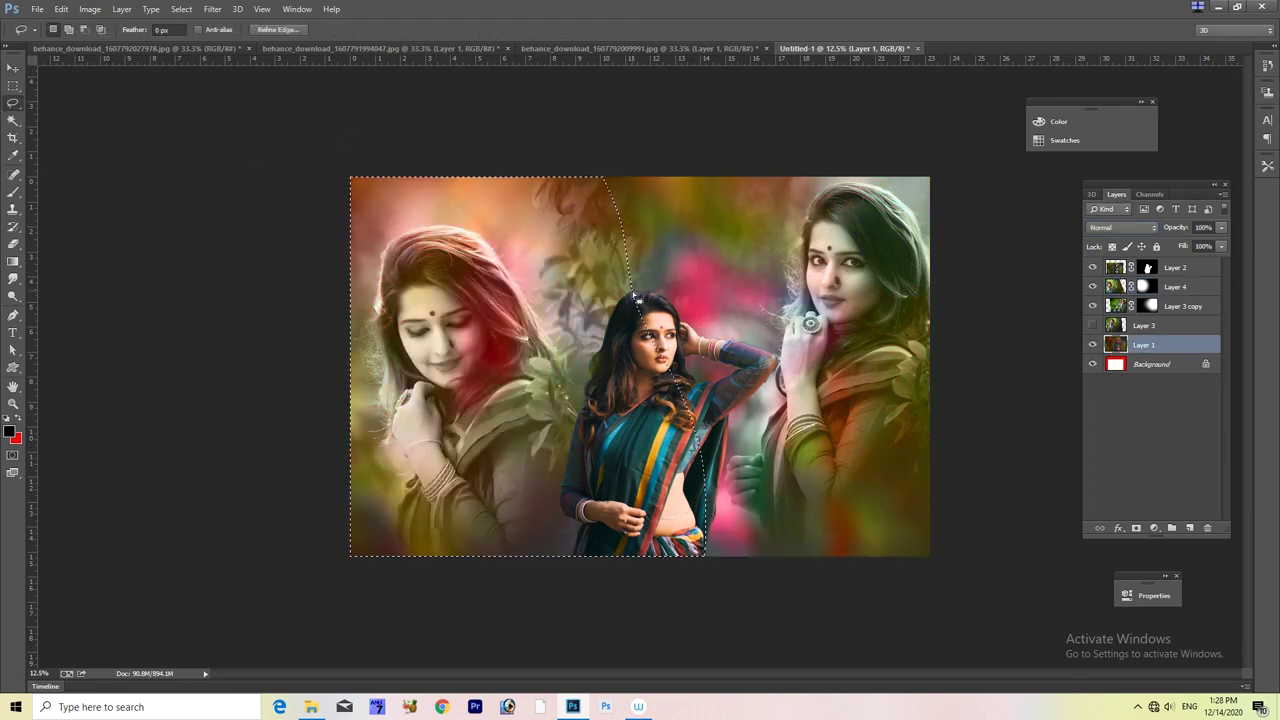
# Step: Duplicate the blurred background, tint it teal and hide it behind a black mask
pyautogui.hotkey('ctrl', 'u')
pyautogui.moveTo(213, 292); pyautogui.dragTo(150, 291)
pyautogui.press('Escape')
pyautogui.hotkey('ctrl', 'j')
pyautogui.hotkey('ctrl', 'u')
pyautogui.click(360, 227)
pyautogui.keyDown('alt'); pyautogui.click(1136, 527); pyautogui.keyUp('alt')
pyautogui.press('b')
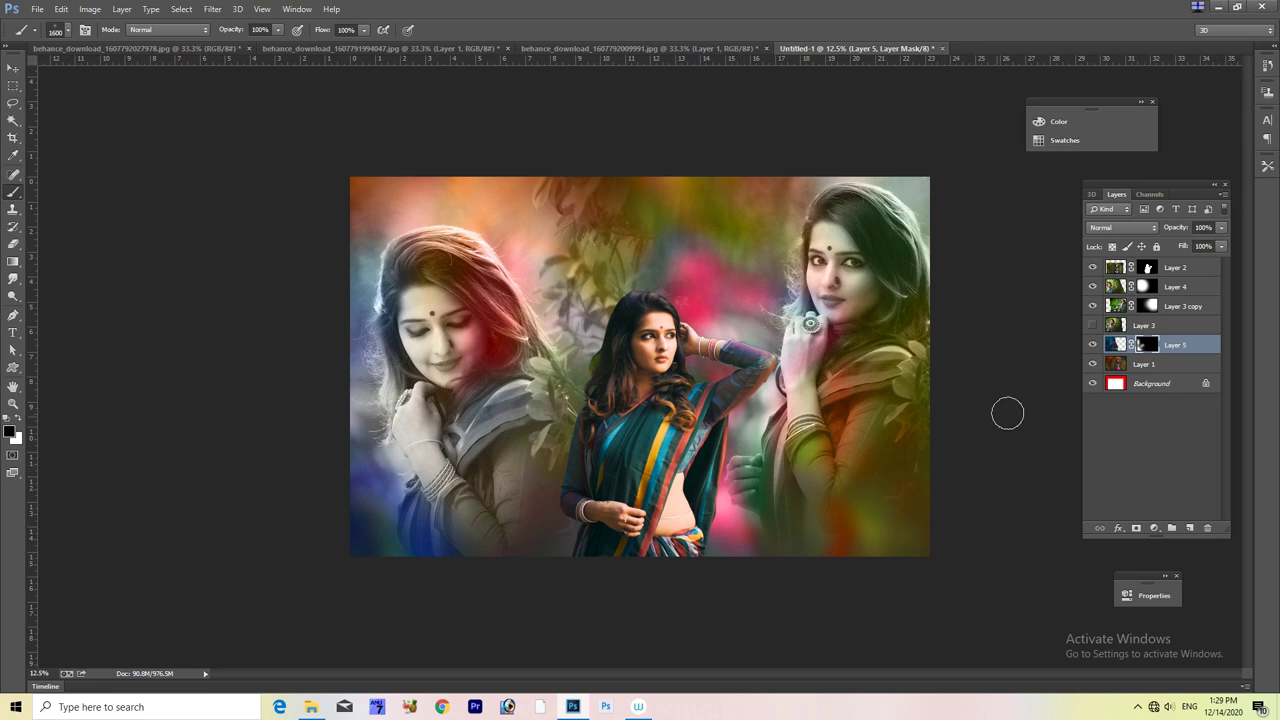
# Step: Refine the left portrait copy's mask where the portraits meet
pyautogui.hotkey('ctrl', '+')
pyautogui.hotkey('ctrl', '+')
pyautogui.hotkey('ctrl', '+')
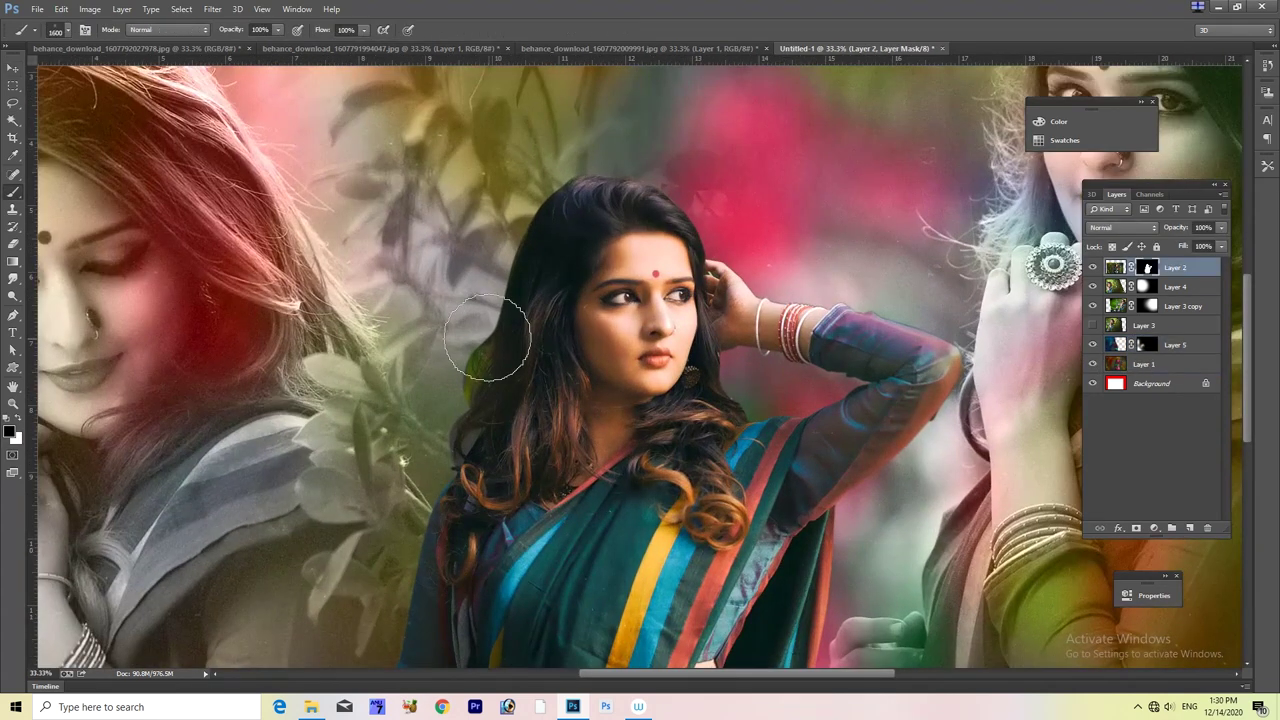
pyautogui.scroll(5, 580, 337)
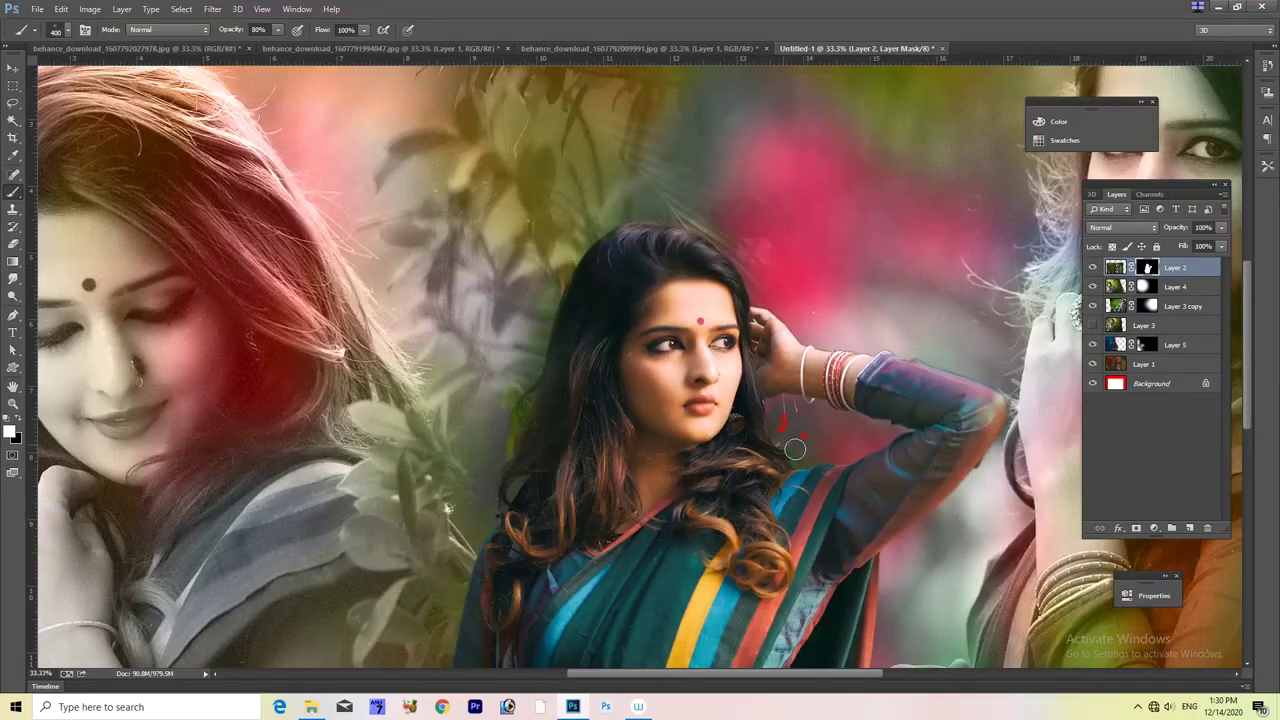
pyautogui.hotkey('ctrl', '+')
pyautogui.hotkey('ctrl', '+')
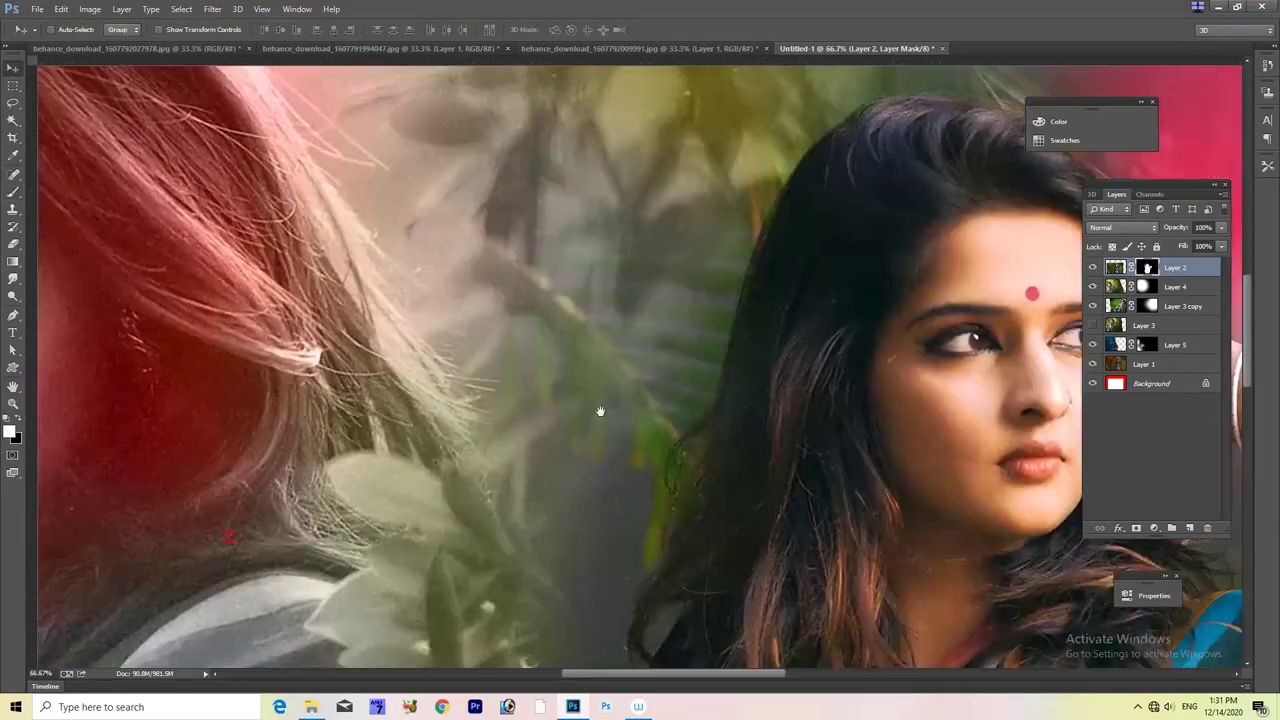
pyautogui.moveTo(600, 411); pyautogui.dragTo(950, 331)
pyautogui.click(1167, 288)
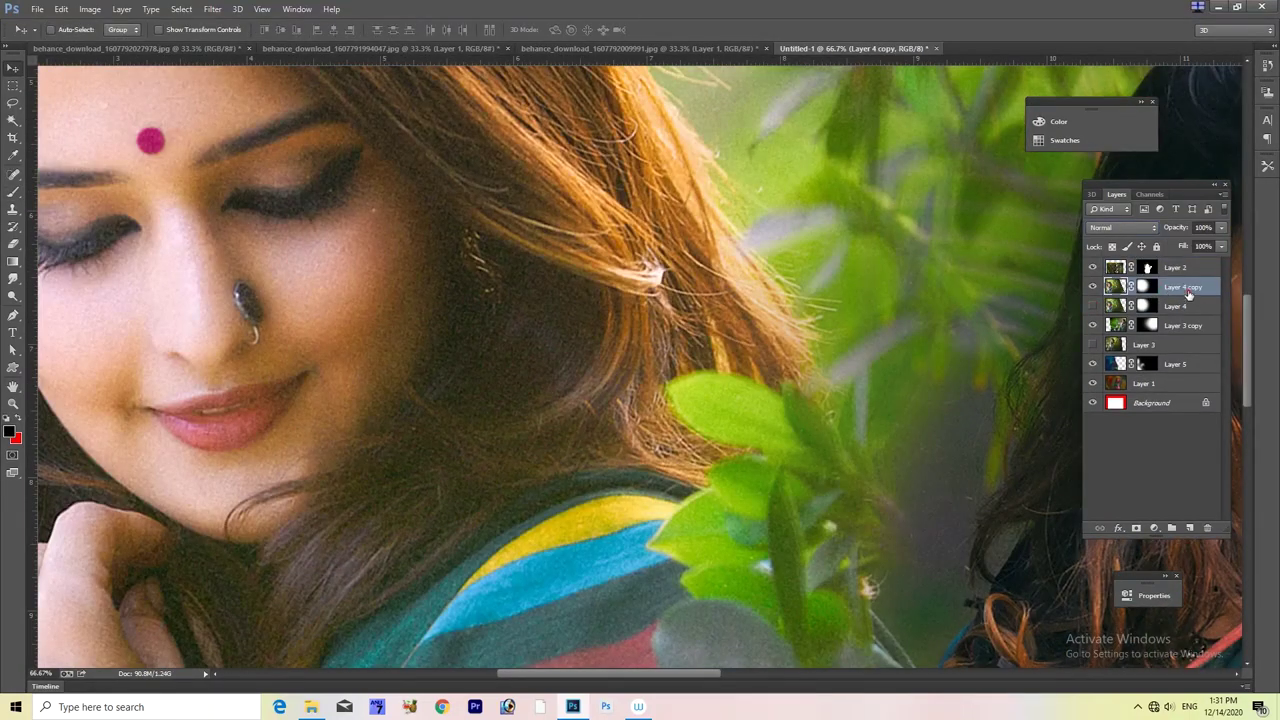
pyautogui.click(1145, 287)
pyautogui.hotkey('ctrl', '-')
pyautogui.hotkey('ctrl', '-')
pyautogui.hotkey('ctrl', '-')
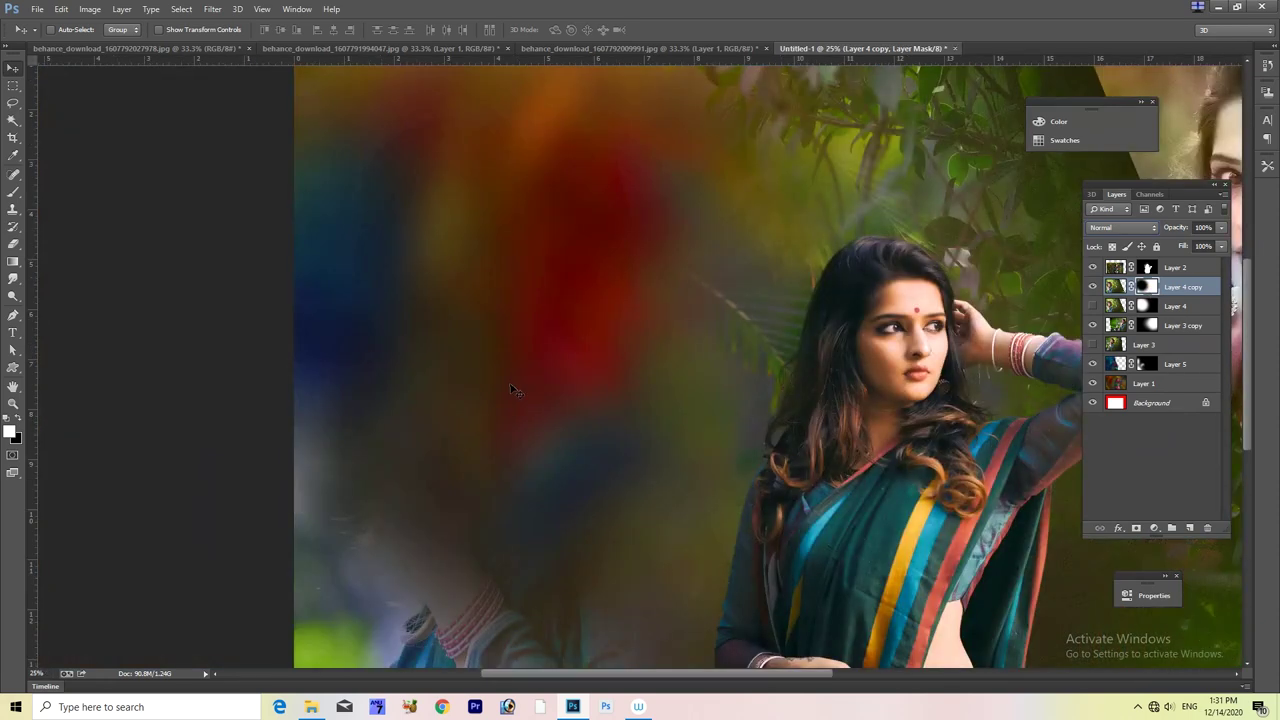
pyautogui.click(1092, 305)
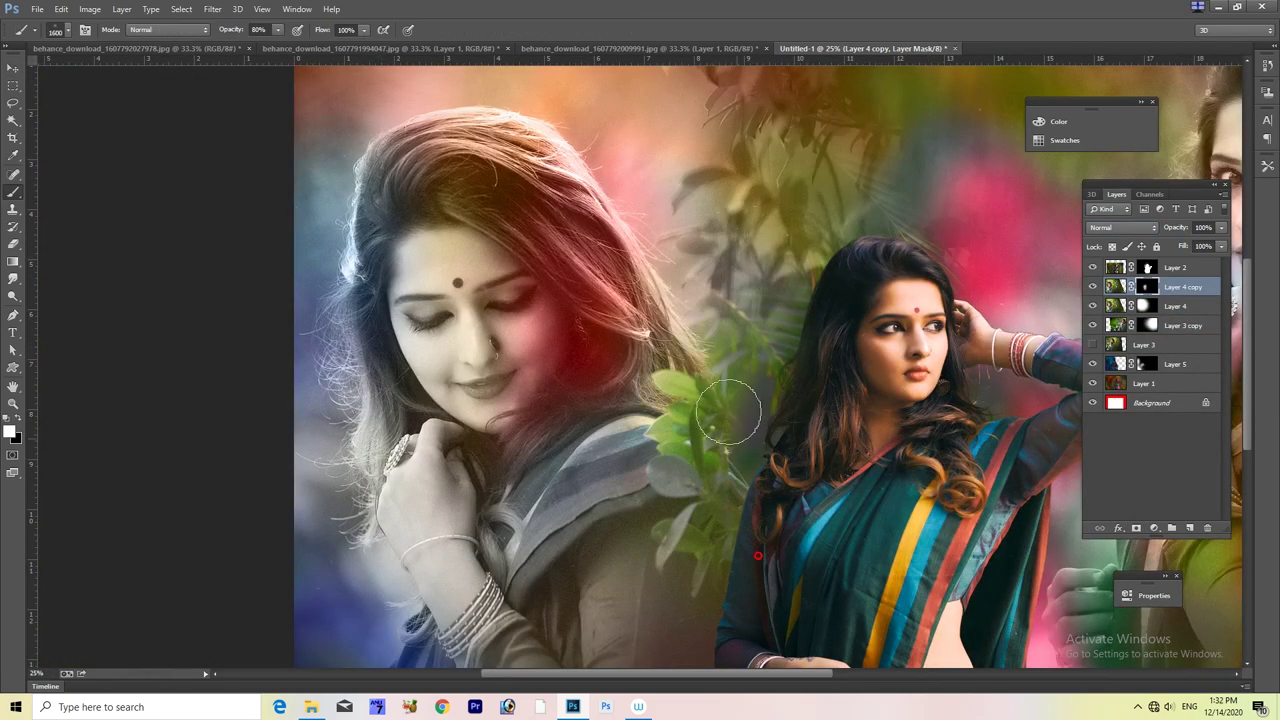
pyautogui.scroll(2, 789, 347)
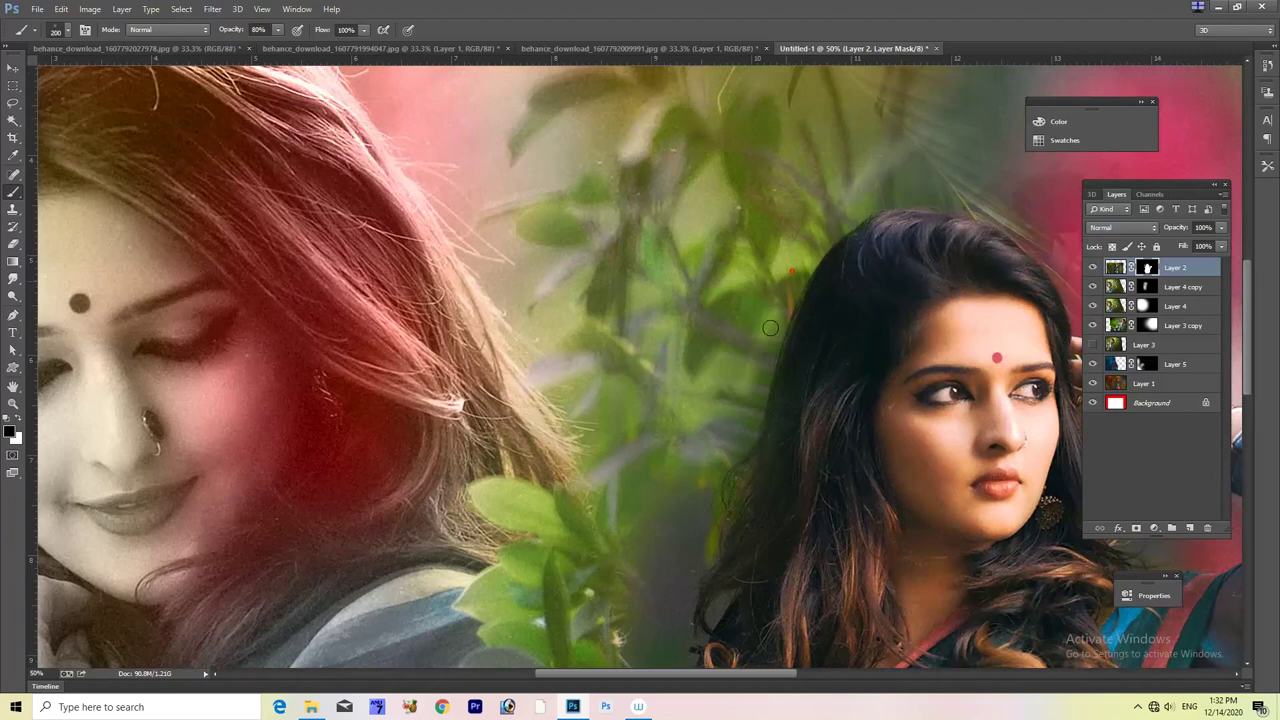
pyautogui.scroll(-3, 644, 652)
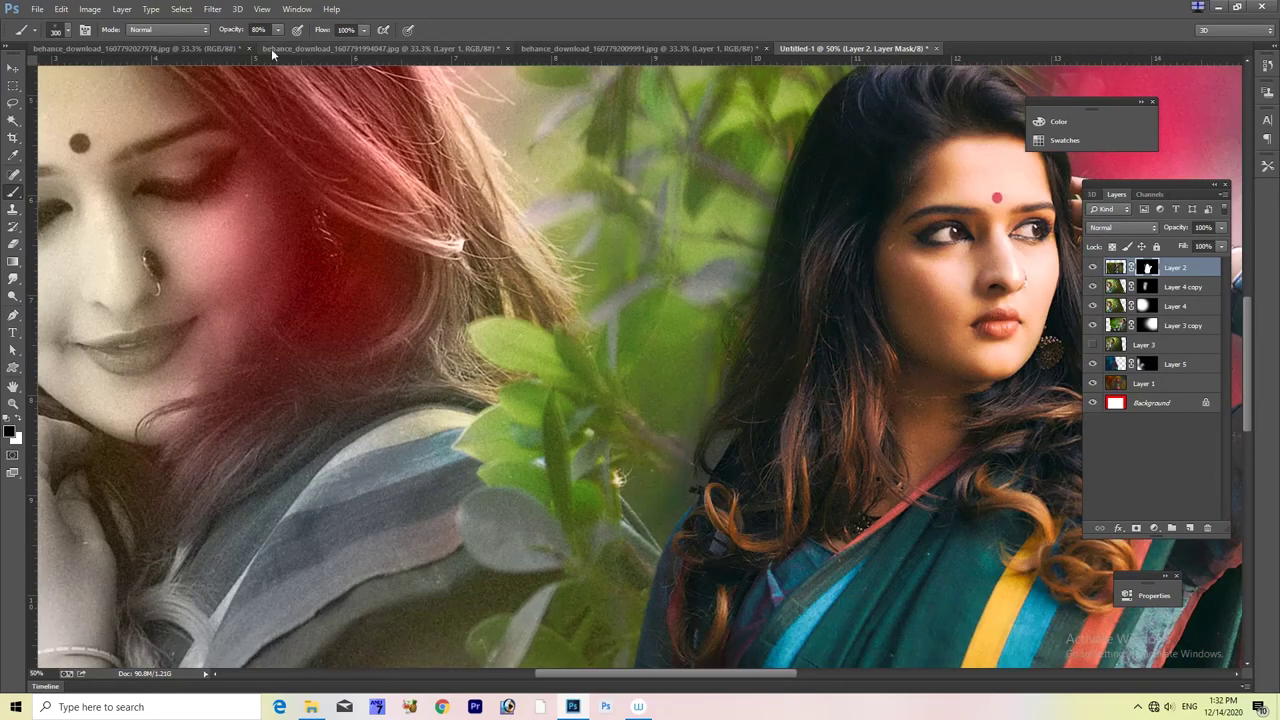
pyautogui.scroll(-3, 622, 510)
pyautogui.scroll(2, 652, 287)
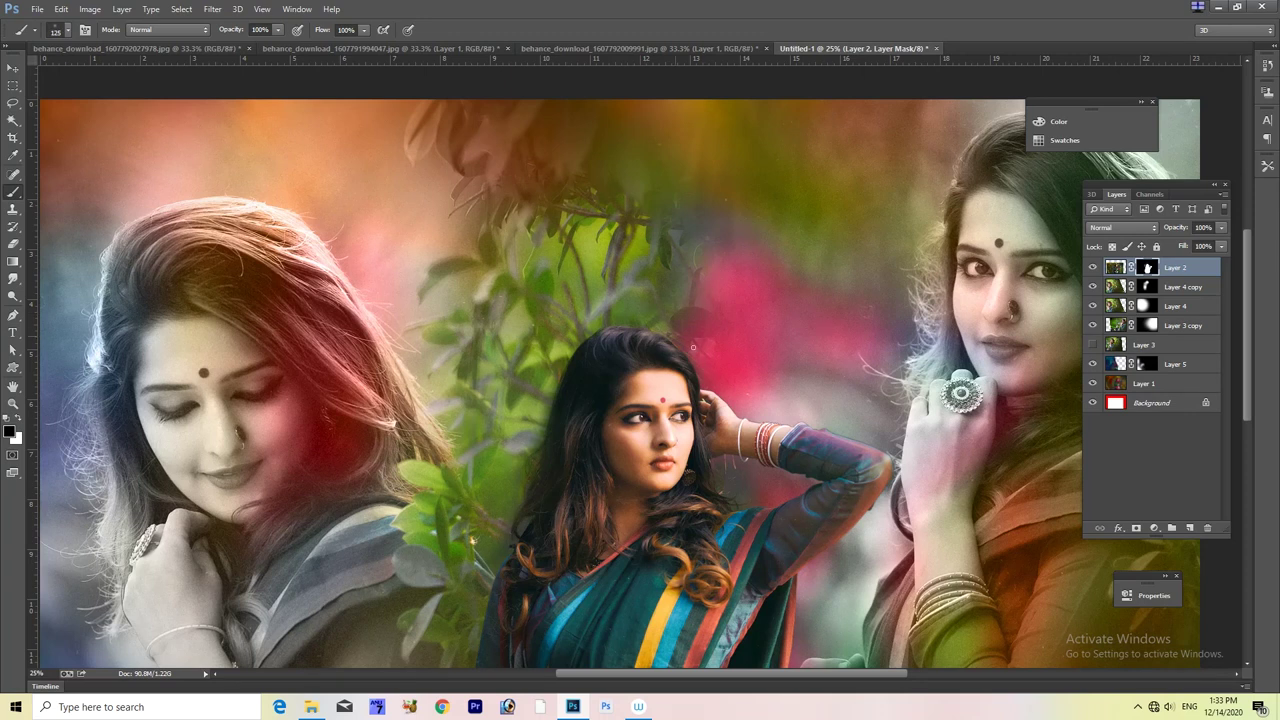
pyautogui.scroll(-1, 693, 347)
pyautogui.scroll(2, 800, 300)
pyautogui.scroll(-2, 944, 257)
pyautogui.press('v')
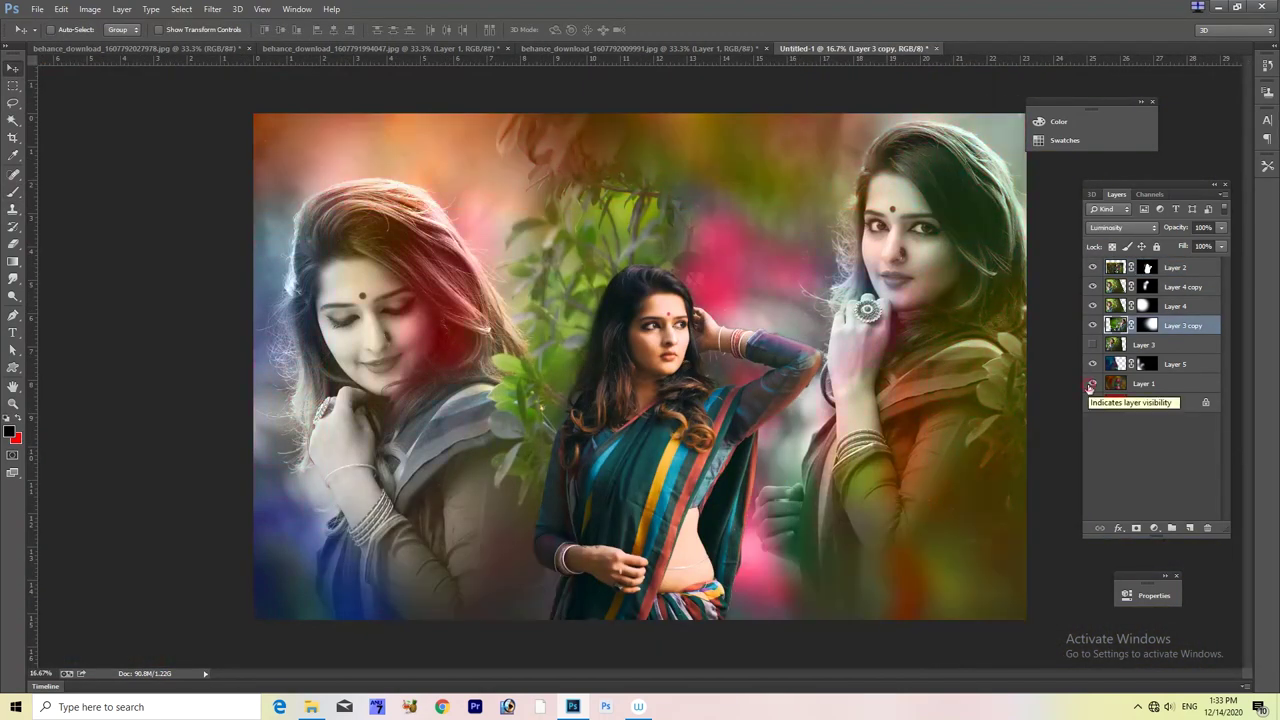
# Step: Duplicate the right portrait layer and cycle its blend modes toward Luminosity
pyautogui.hotkey('ctrl', 'j')
pyautogui.click(1122, 227)
pyautogui.click(1110, 523)
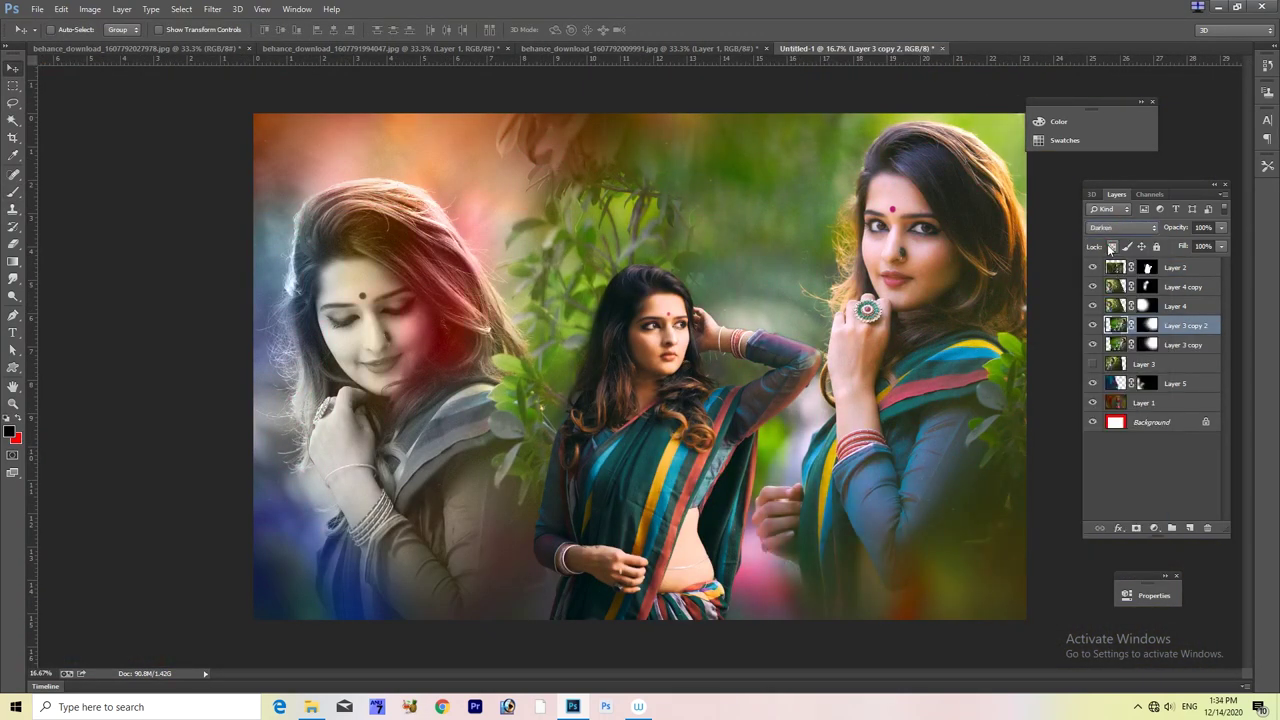
pyautogui.click(1122, 227)
pyautogui.click(1122, 480)
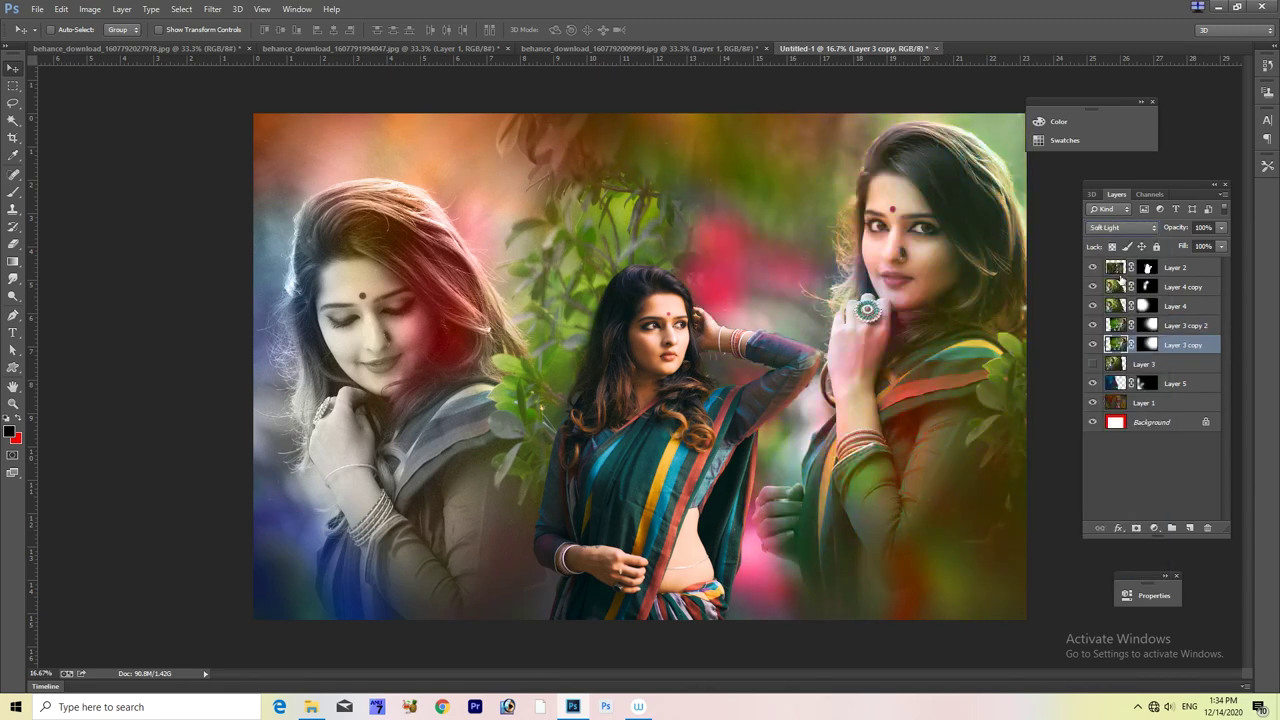
pyautogui.click(1113, 344)
pyautogui.hotkey('shift', '+')
pyautogui.hotkey('shift', '+')
pyautogui.hotkey('shift', '+')
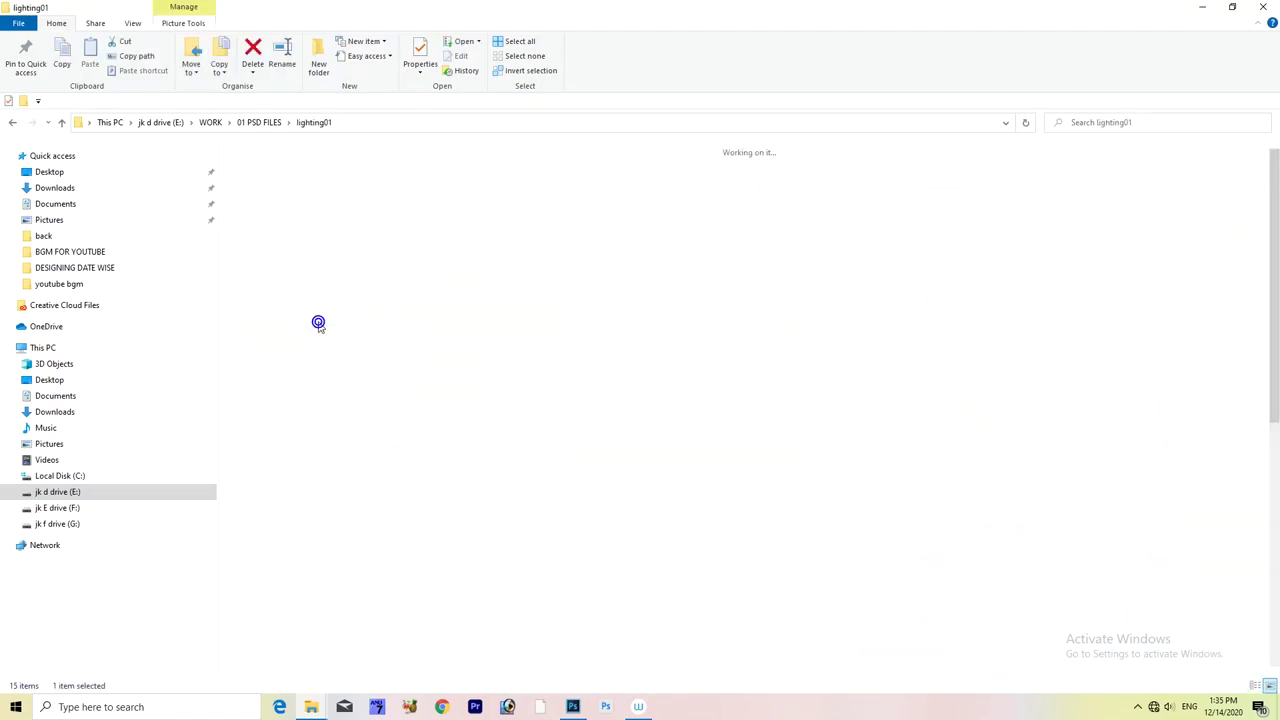
# Step: Place a colour light image into the collage, mask it and paint away the lower corners
pyautogui.click(1050, 505)
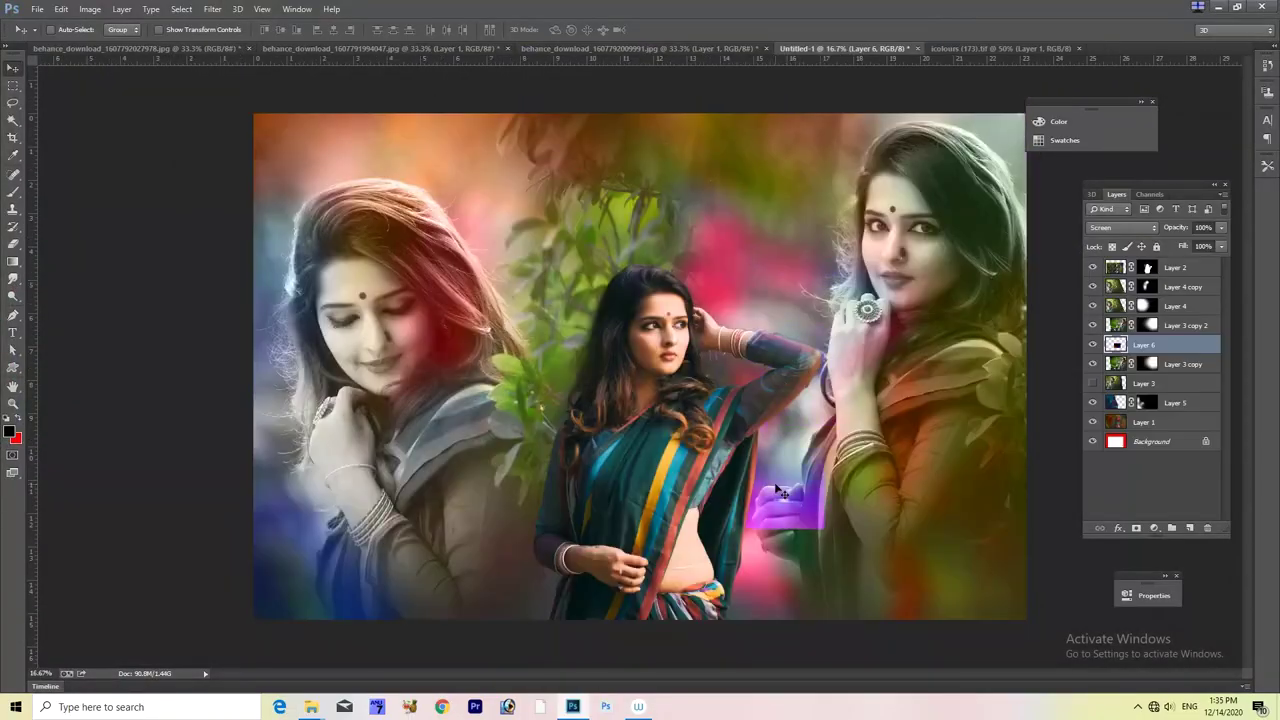
pyautogui.moveTo(1065, 585); pyautogui.dragTo(705, 395)
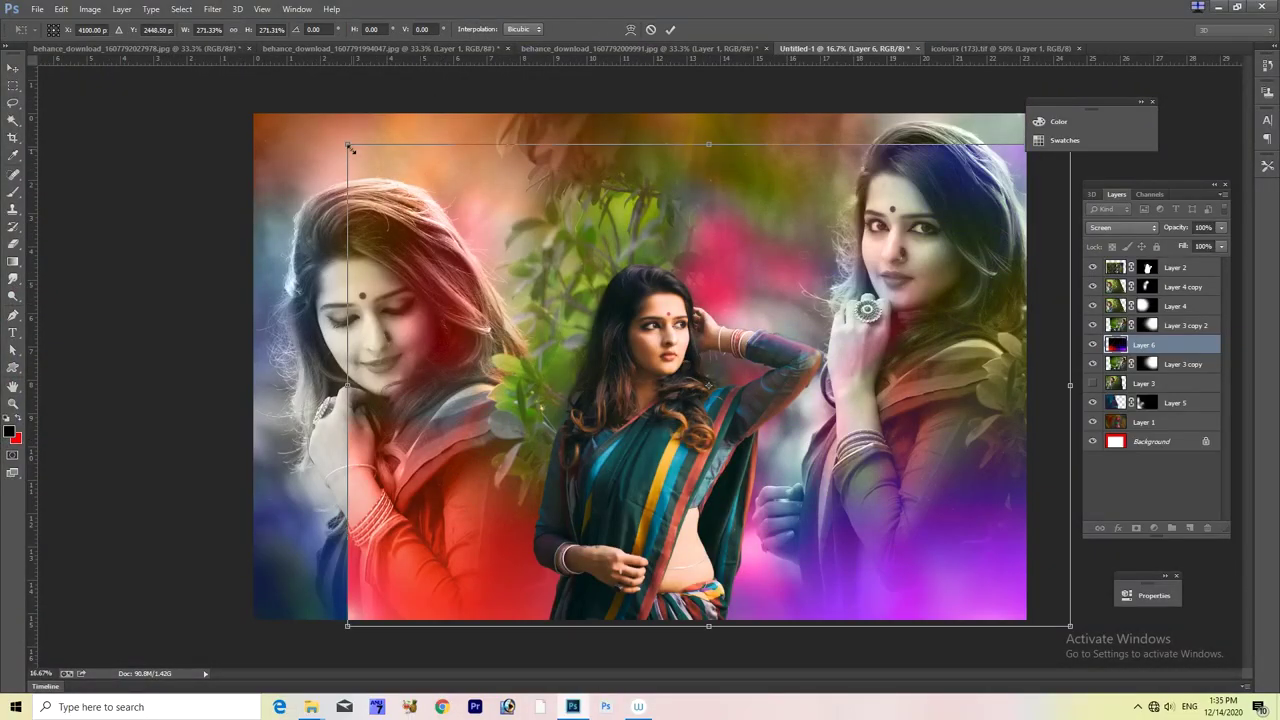
pyautogui.press('Return')
pyautogui.press('b')
pyautogui.click(1136, 527)
pyautogui.moveTo(300, 600); pyautogui.dragTo(540, 560)
pyautogui.moveTo(980, 566); pyautogui.dragTo(873, 629)
pyautogui.moveTo(430, 600); pyautogui.dragTo(255, 535)
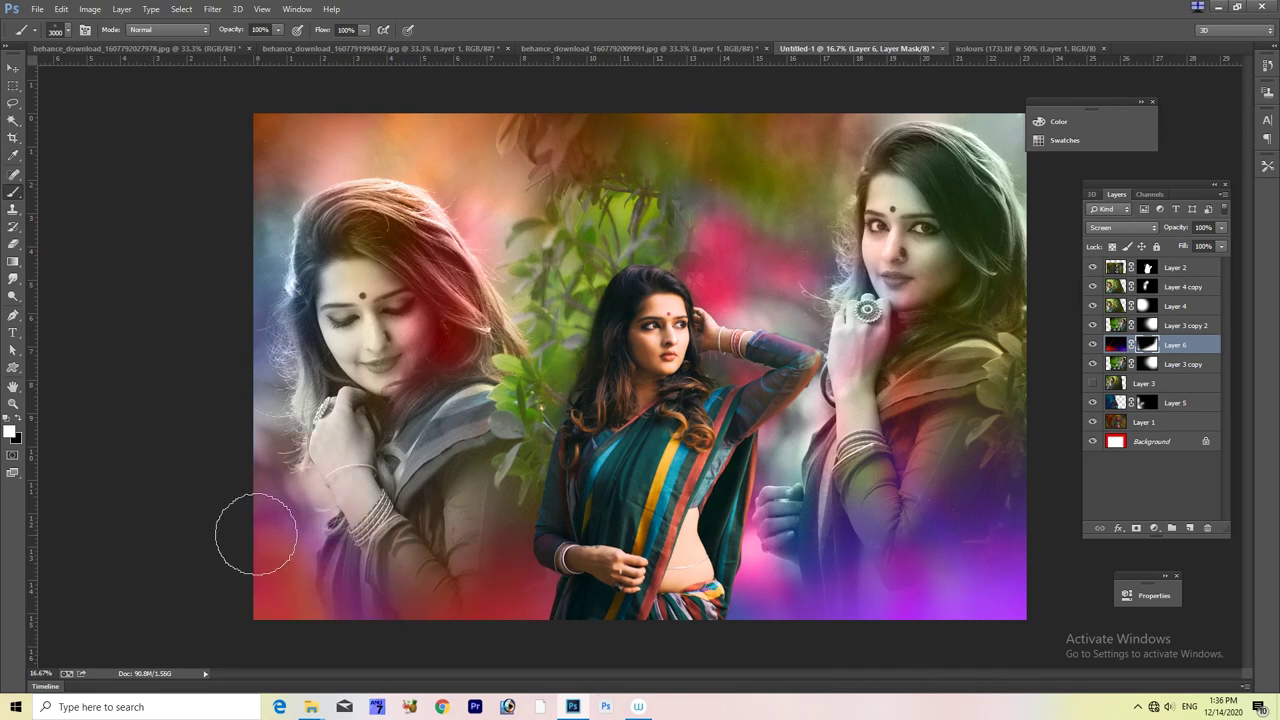
# Step: Add a second light image at the top-right, enlarge it and mask part away
pyautogui.hotkey('alt', 'Tab')
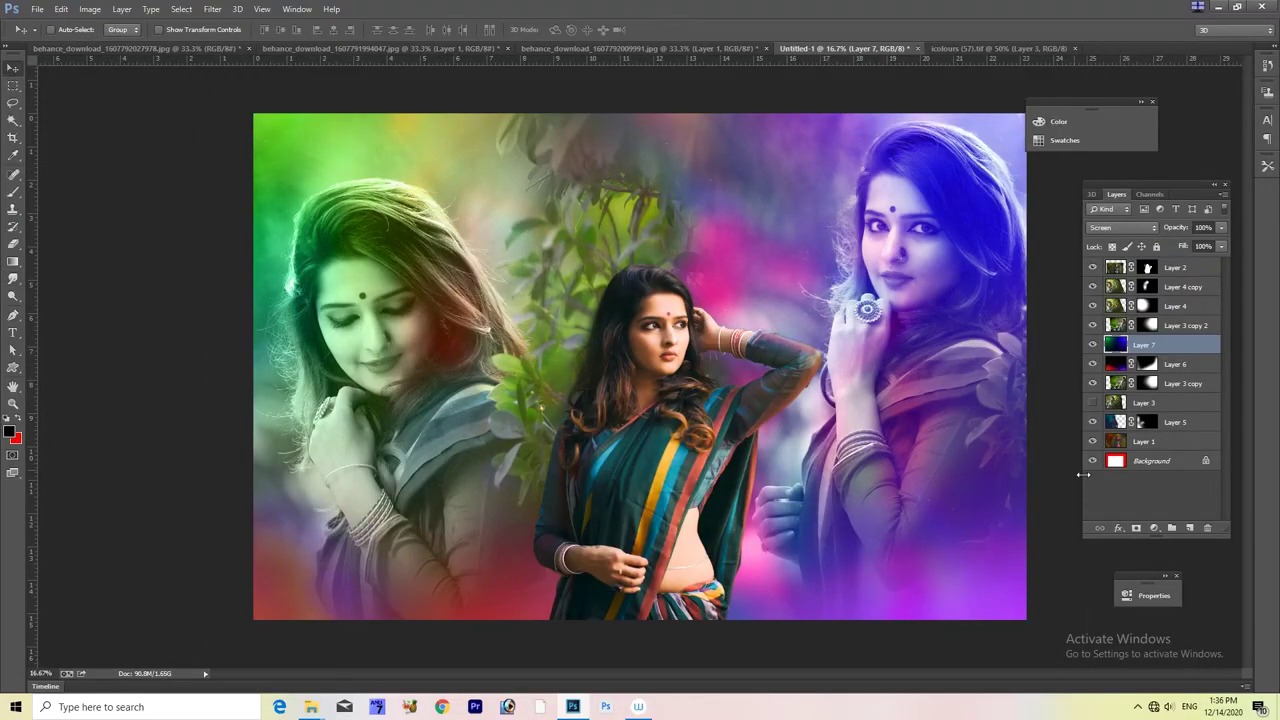
pyautogui.hotkey('ctrl', '-')
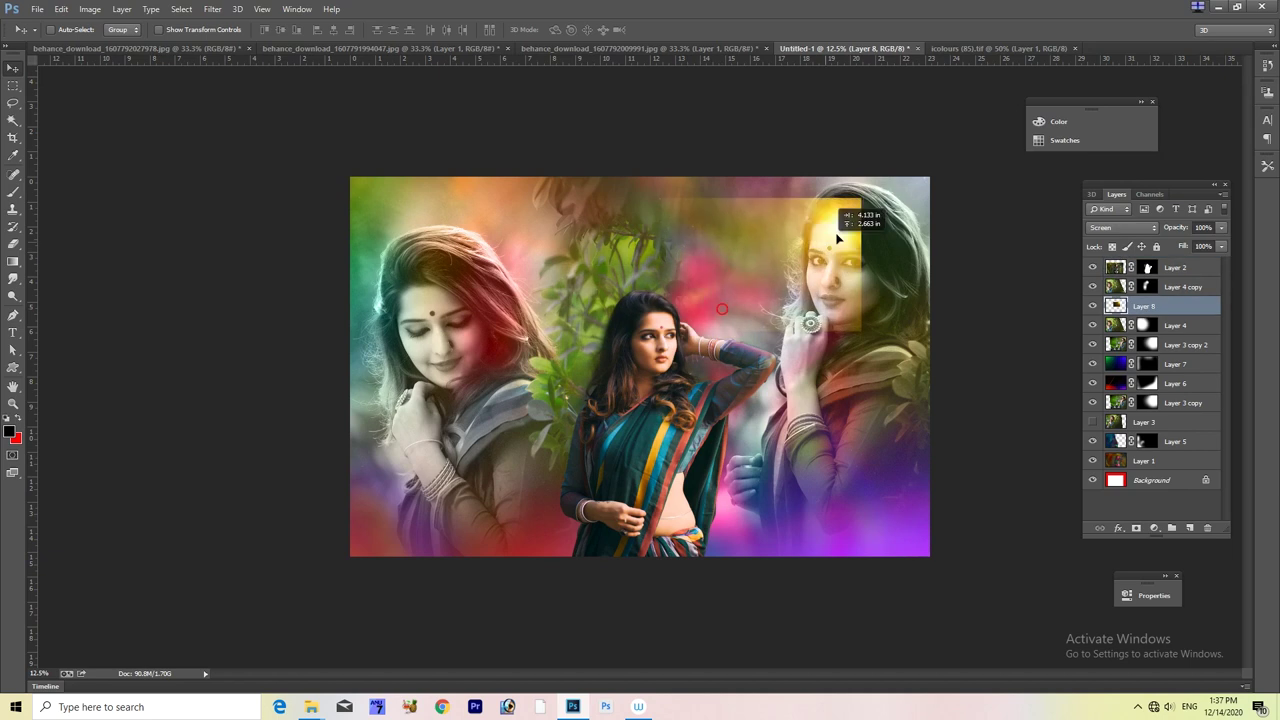
pyautogui.moveTo(846, 214); pyautogui.dragTo(870, 290)
pyautogui.hotkey('ctrl', 't')
pyautogui.moveTo(542, 451); pyautogui.dragTo(420, 451)
pyautogui.press('Return')
pyautogui.click(1148, 528)
pyautogui.press('b')
pyautogui.press('d')
pyautogui.moveTo(730, 260); pyautogui.dragTo(600, 230)
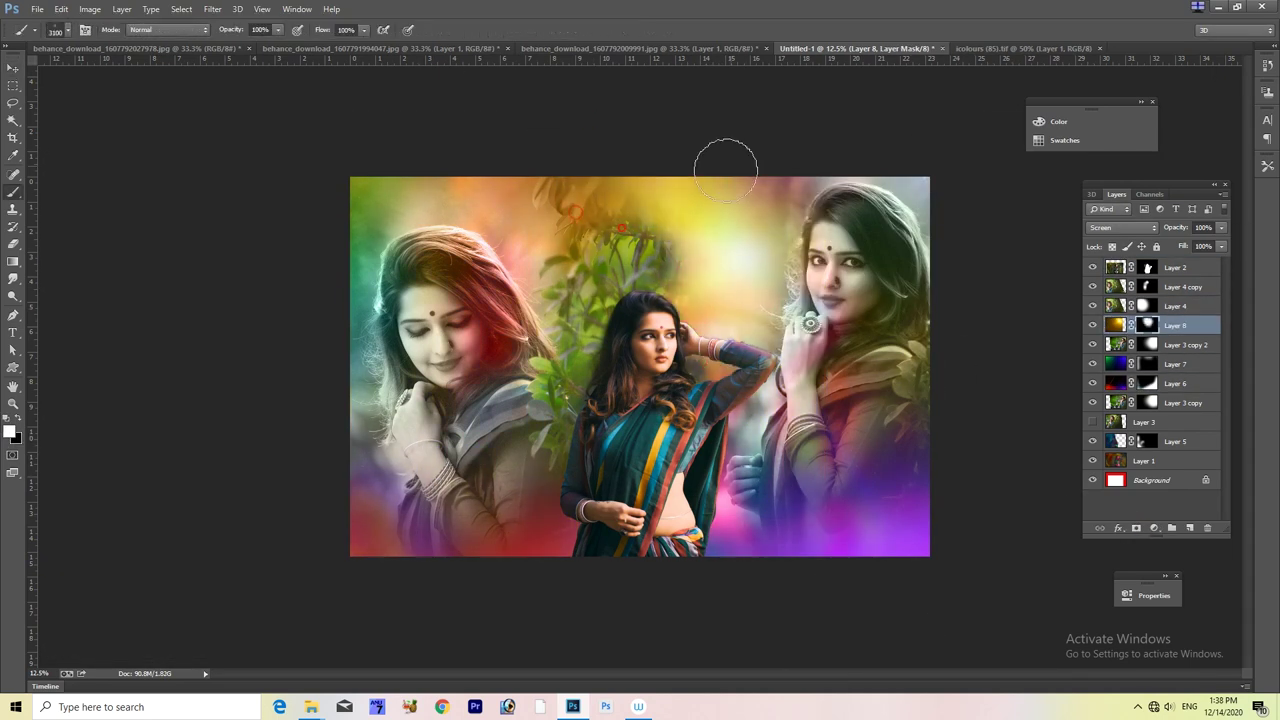
# Step: Select the foliage copy layer and apply a Hue/Saturation adjustment to it
pyautogui.press('p')
pyautogui.hotkey('ctrl', '+')
pyautogui.press('b')
pyautogui.hotkey('ctrl', '-')
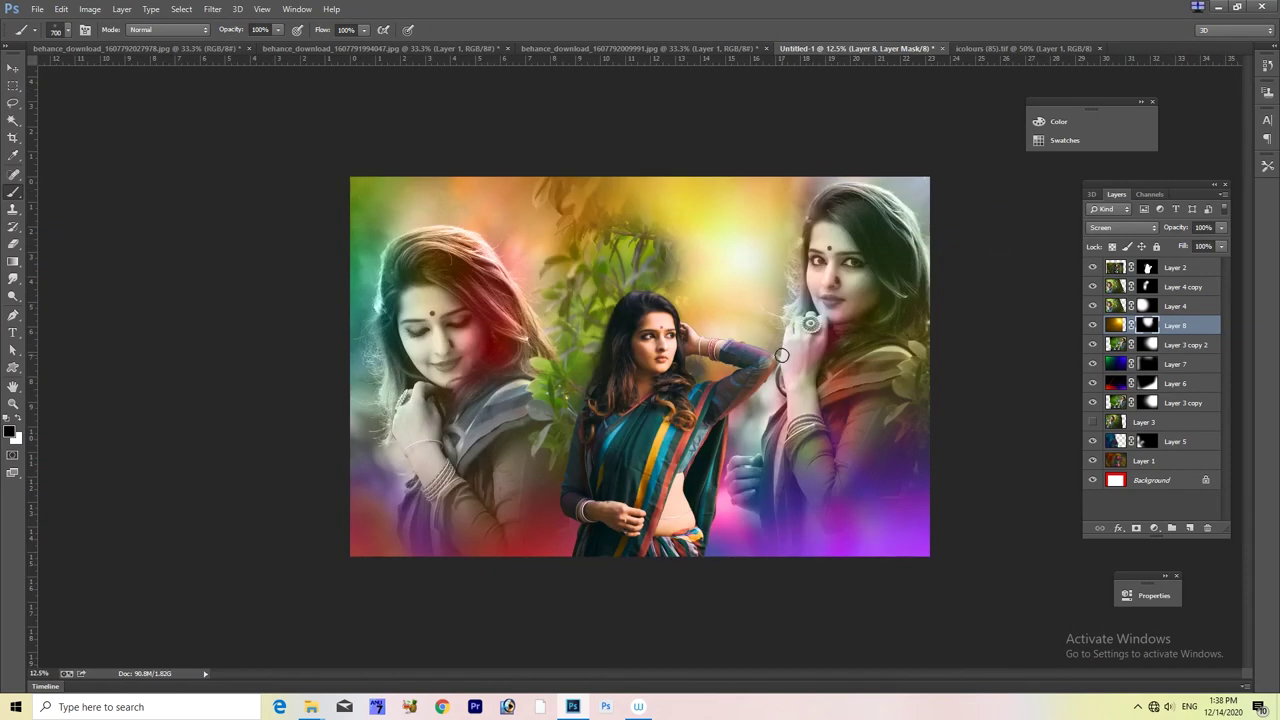
pyautogui.hotkey('ctrl', '0')
pyautogui.click(1183, 287)
pyautogui.hotkey('ctrl', 'u')
pyautogui.press('Return')
pyautogui.click(212, 9)
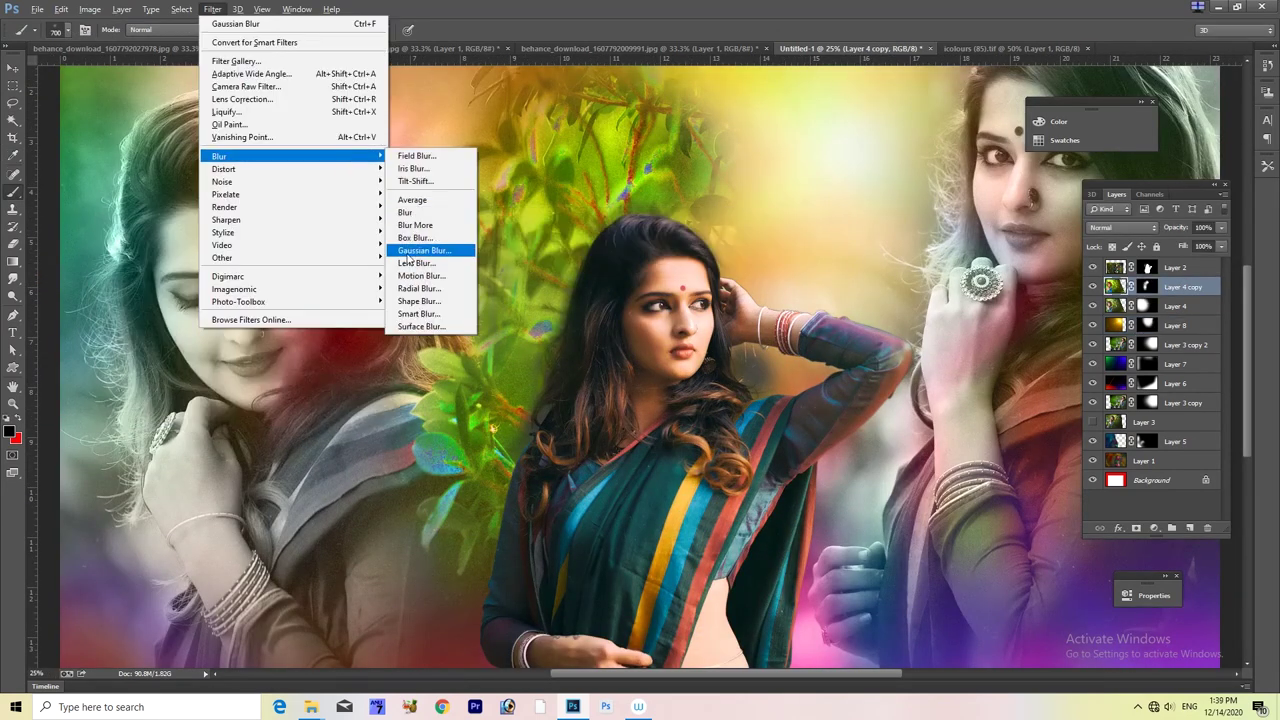
# Step: Blur the foliage about 16.8 px, recolour it with Hue/Saturation, and merge it down
pyautogui.click(429, 251)
pyautogui.moveTo(326, 412); pyautogui.dragTo(278, 414)
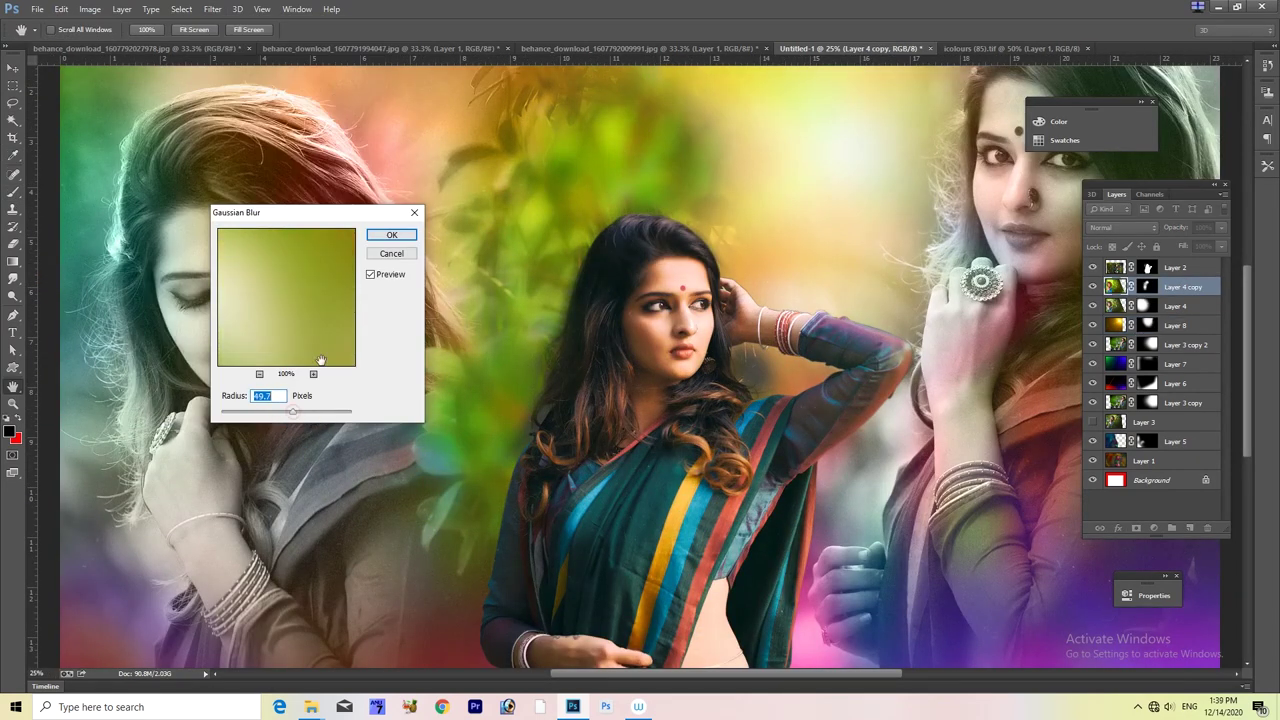
pyautogui.press('Return')
pyautogui.hotkey('ctrl', '-')
pyautogui.hotkey('ctrl', '-')
pyautogui.hotkey('ctrl', 'u')
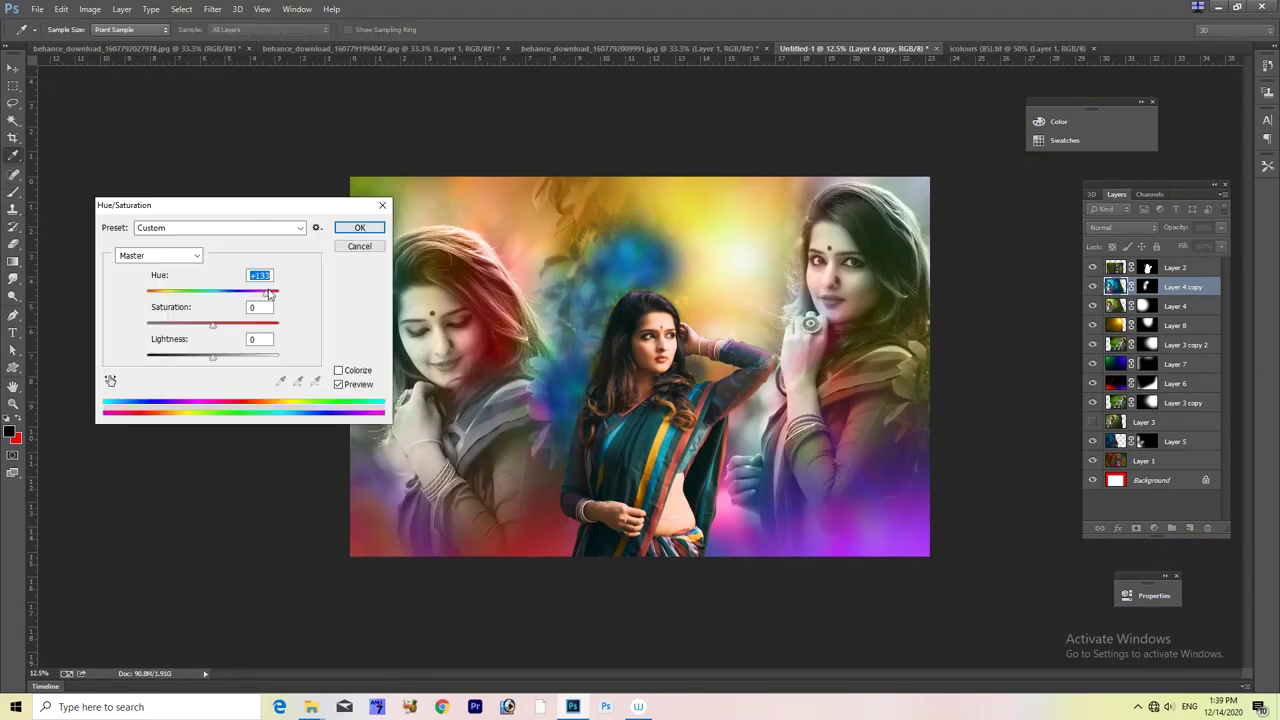
pyautogui.press('Return')
pyautogui.hotkey('ctrl', 'e')
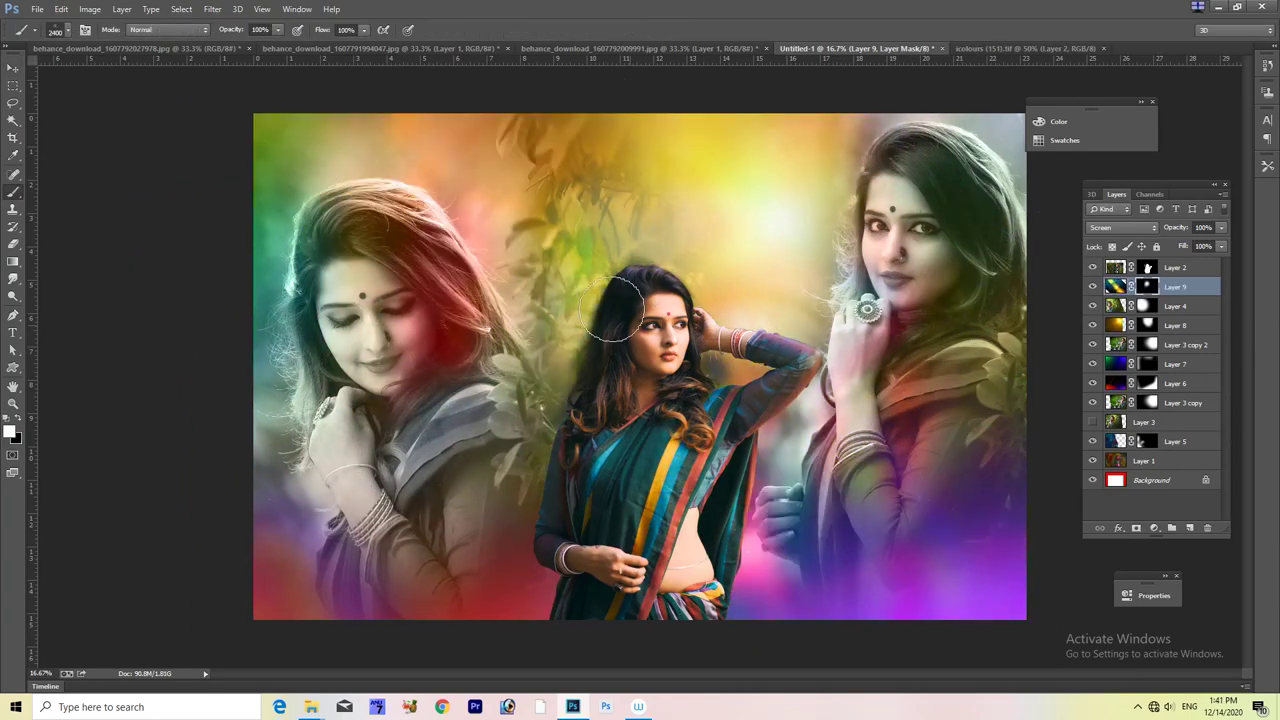
# Step: Paint Layer 9's mask to fade foliage above the centre woman and restore it between the women
pyautogui.moveTo(620, 265); pyautogui.dragTo(394, 86)
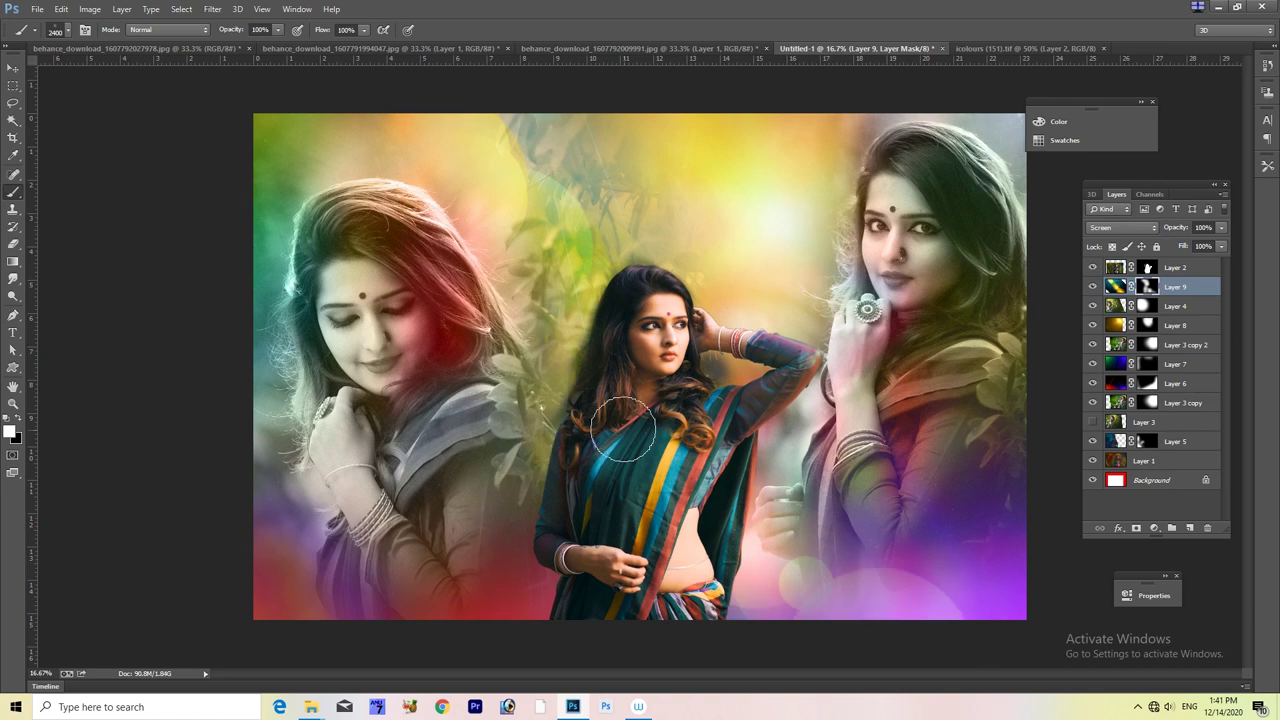
pyautogui.press(']')
pyautogui.press(']')
pyautogui.press(']')
pyautogui.moveTo(531, 209); pyautogui.dragTo(540, 438)
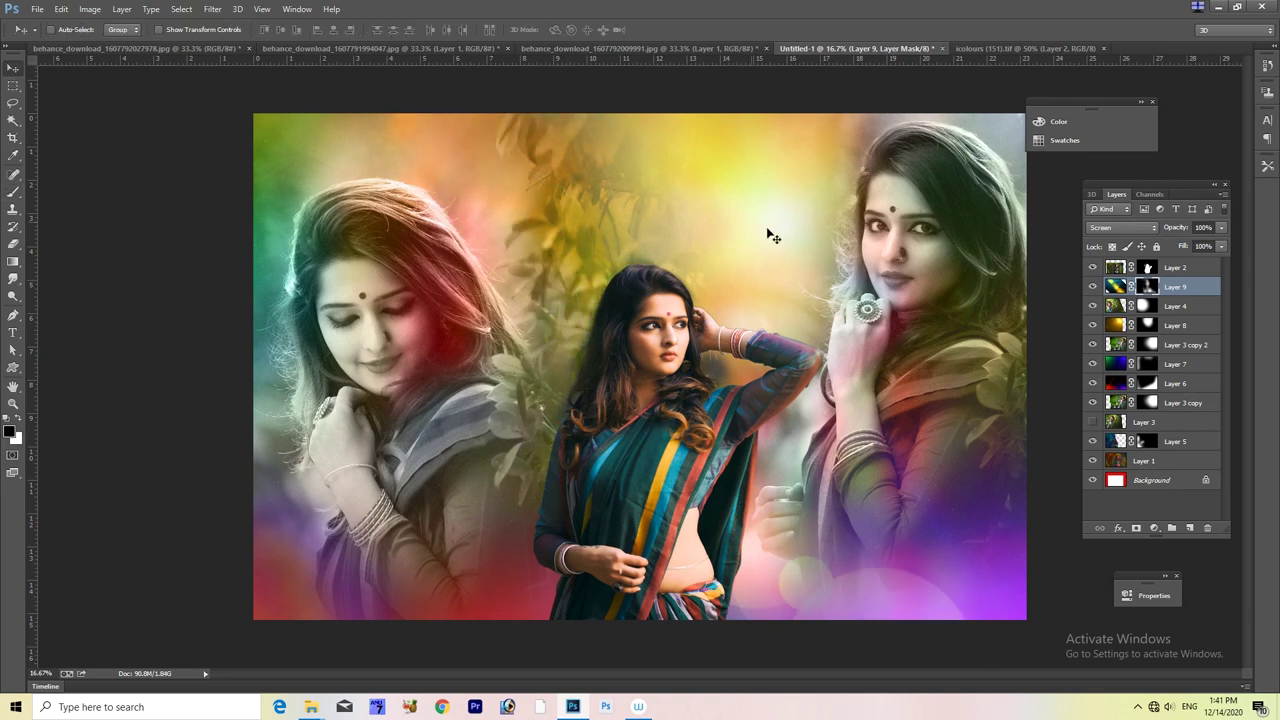
# Step: Shift Layer 8's hue to about -14 for a warm orange light
pyautogui.click(1175, 325)
pyautogui.hotkey('ctrl', 'u')
pyautogui.moveTo(213, 291)
pyautogui.mouseDown()
pyautogui.moveTo(279, 291)
pyautogui.moveTo(277, 320)
pyautogui.mouseUp()
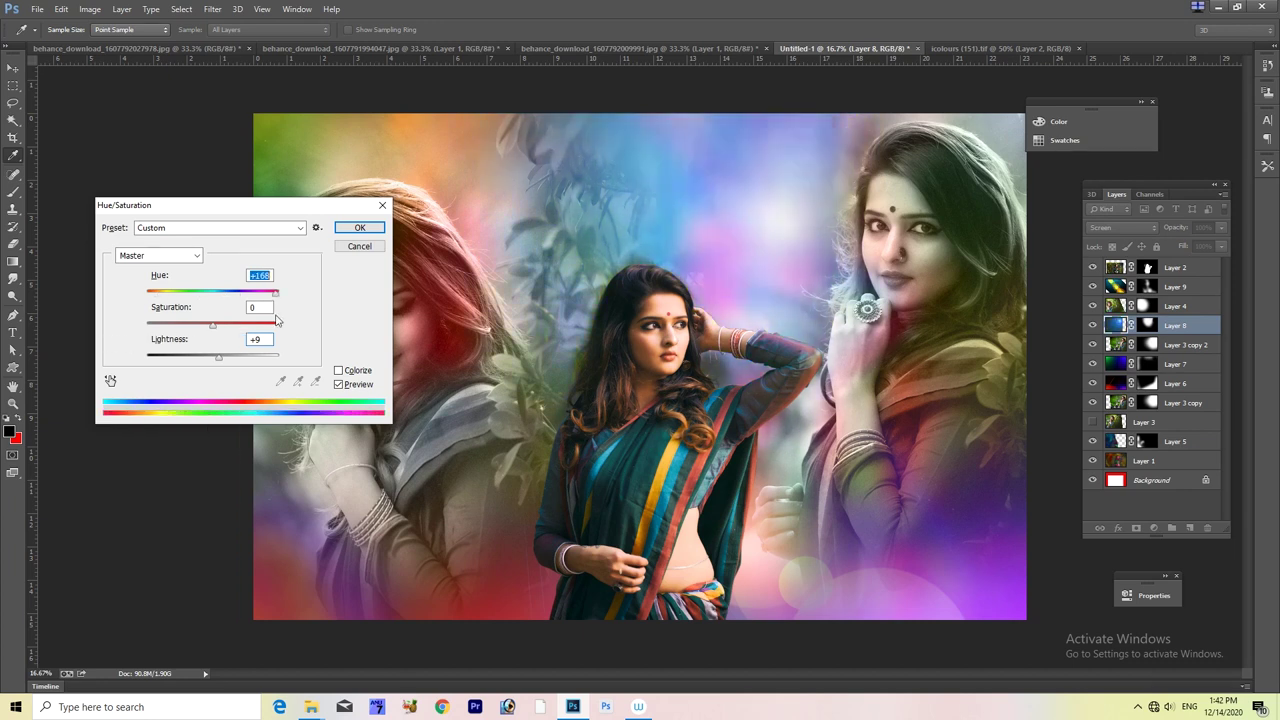
pyautogui.moveTo(276, 292); pyautogui.dragTo(205, 298)
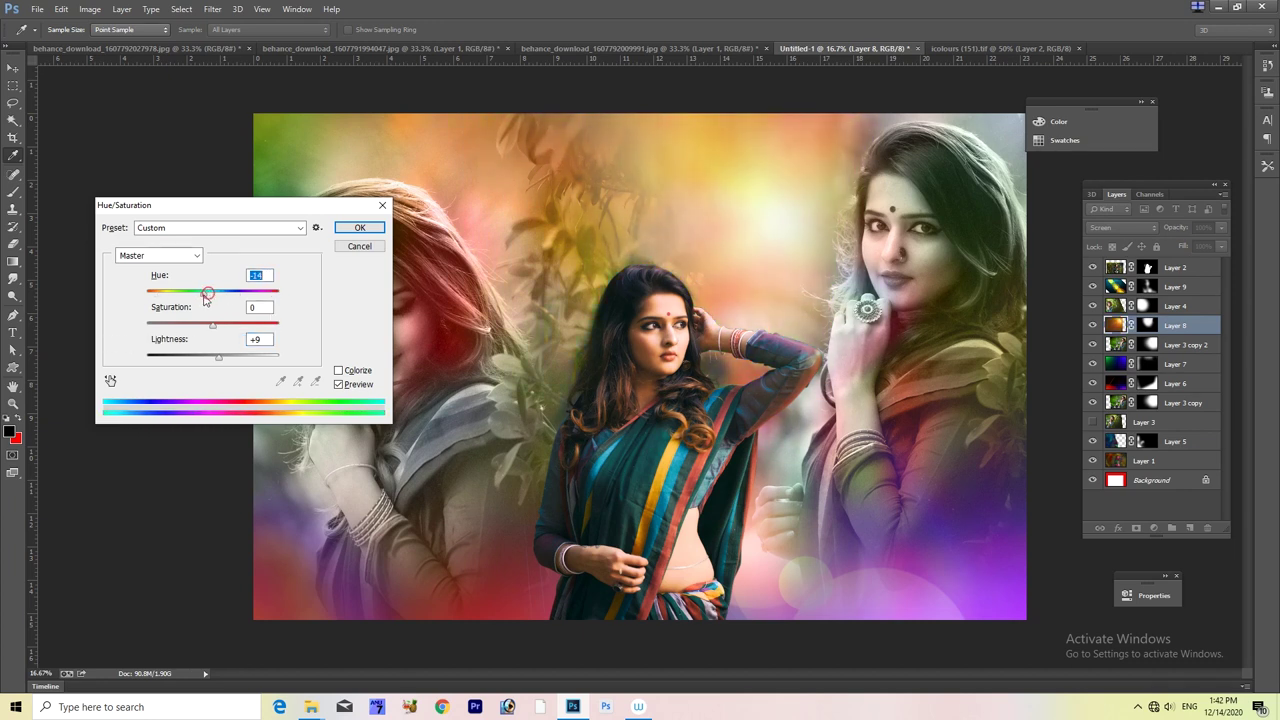
pyautogui.press('Return')
pyautogui.hotkey('ctrl', '-')
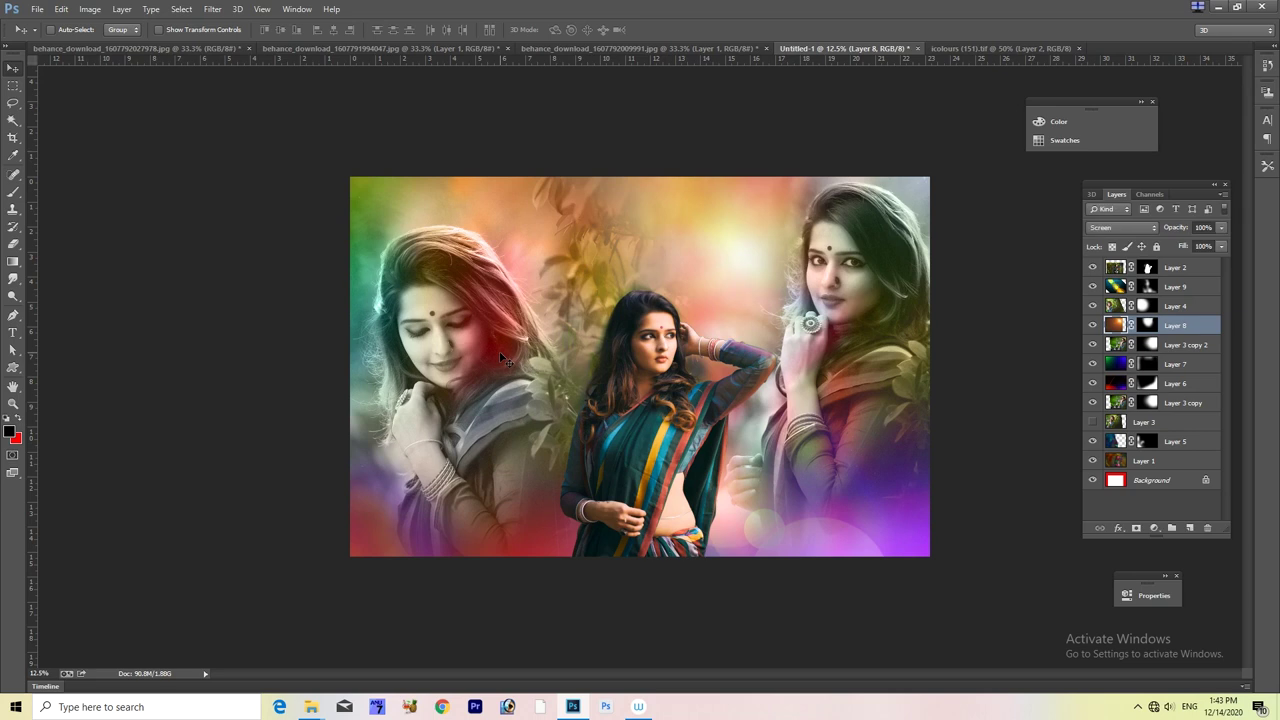
pyautogui.hotkey('ctrl', '+')
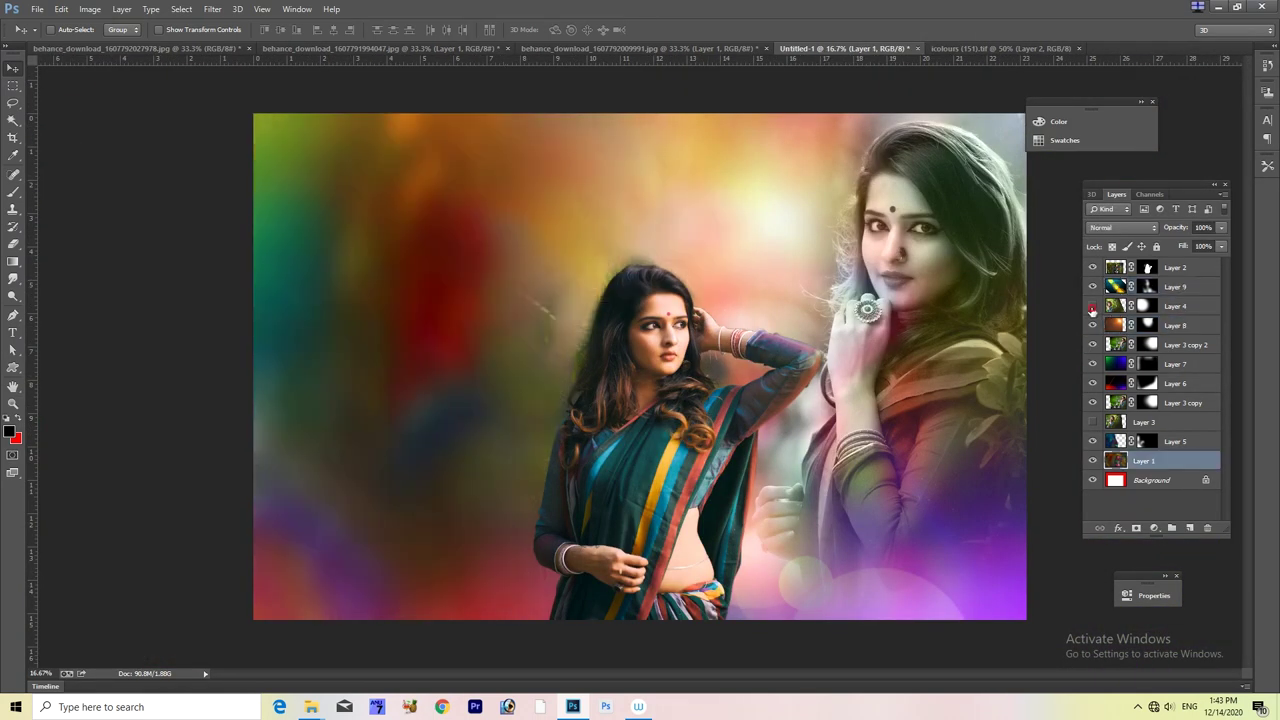
# Step: Paint the Layer 4 and Layer 2 masks to remove foliage around the centre woman's head
pyautogui.press('b')
pyautogui.moveTo(510, 150); pyautogui.dragTo(603, 243)
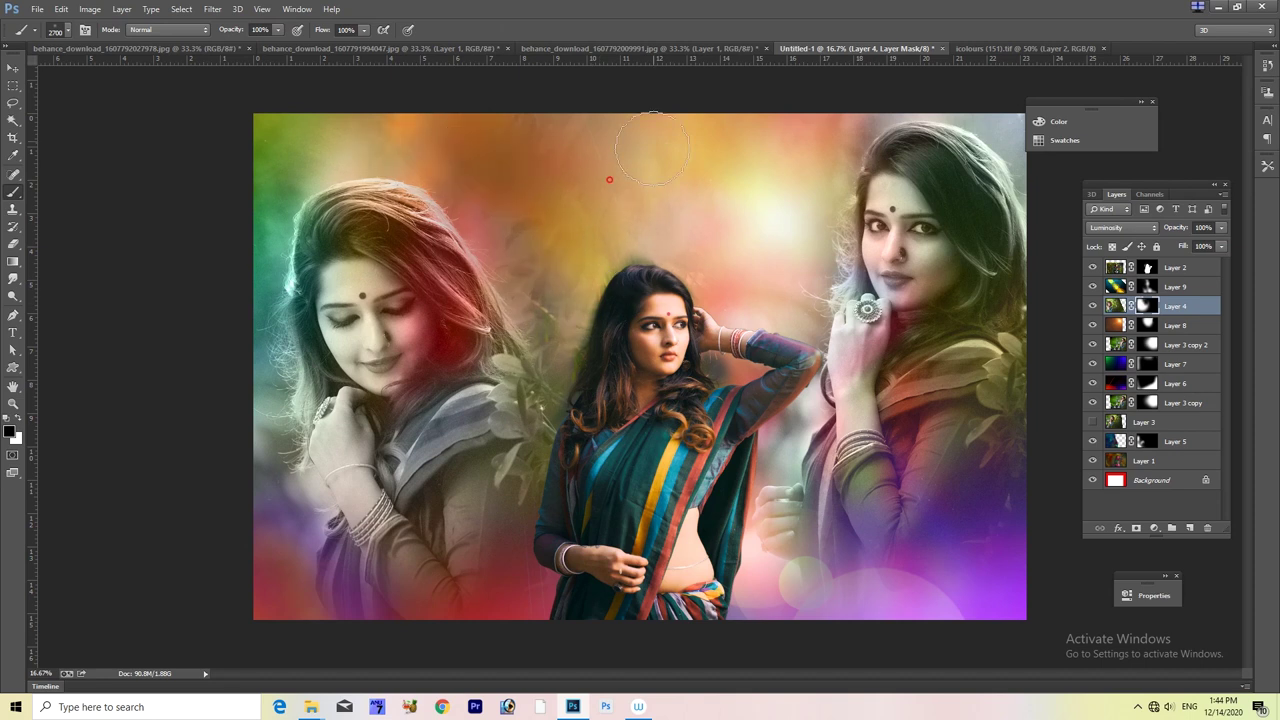
pyautogui.hotkey('ctrl', '+')
pyautogui.hotkey('ctrl', '+')
pyautogui.hotkey('ctrl', '+')
pyautogui.press('v')
pyautogui.click(655, 242)
pyautogui.press('b')
pyautogui.hotkey('ctrl', '+')
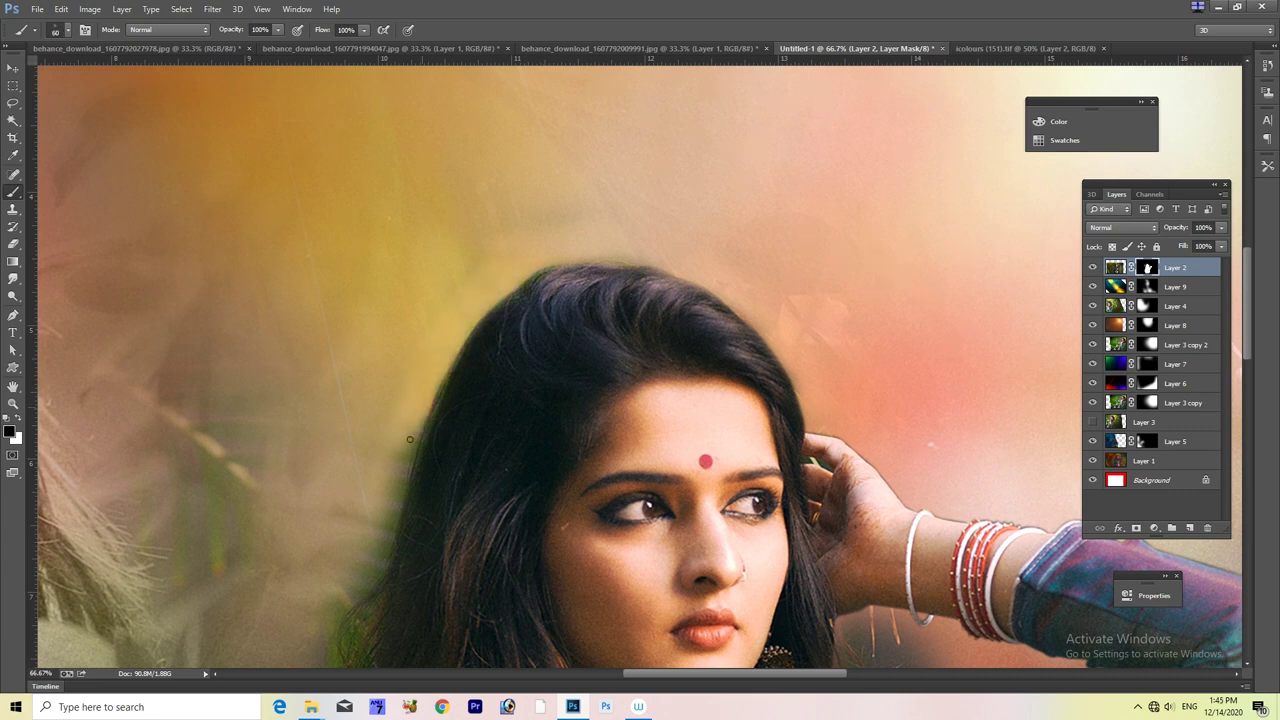
pyautogui.scroll(-3, 492, 245)
pyautogui.press(']')
pyautogui.press(']')
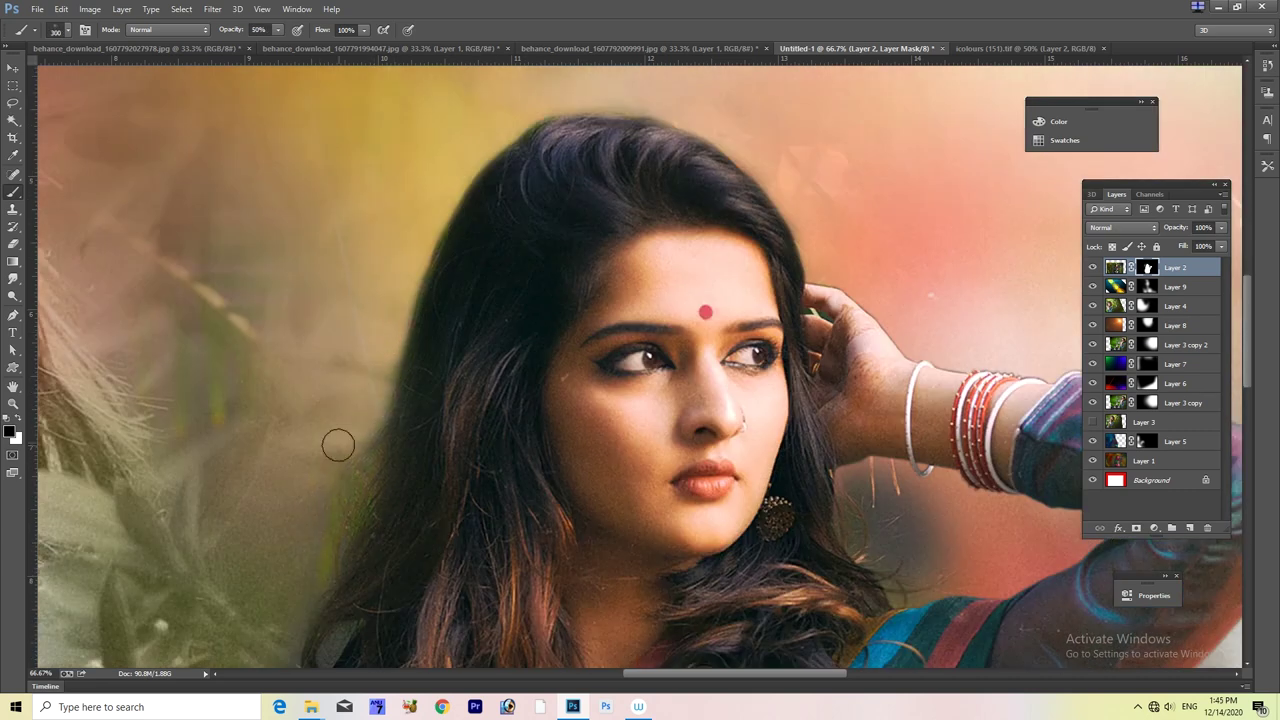
pyautogui.hotkey('ctrl', '-')
pyautogui.hotkey('ctrl', '-')
pyautogui.hotkey('ctrl', '-')
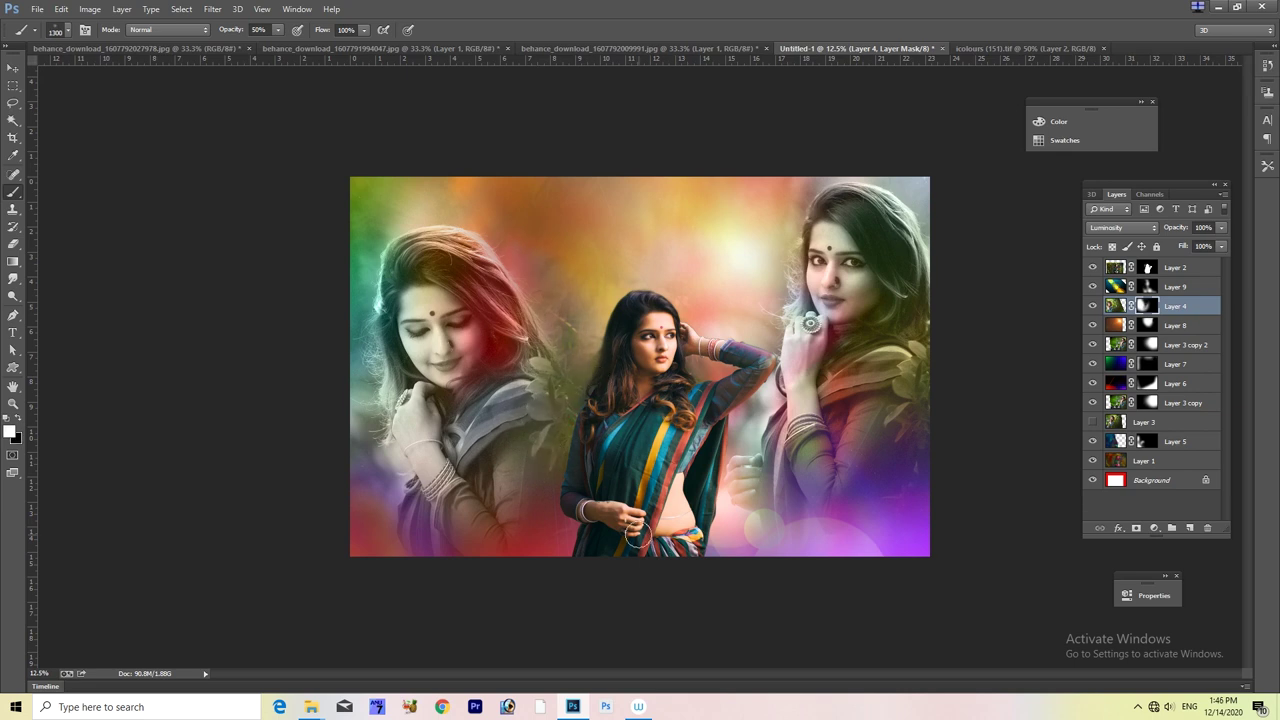
# Step: Blur the placed sky image and hide it behind a black mask
pyautogui.click(212, 9)
pyautogui.click(440, 270)
pyautogui.click(1148, 305)
pyautogui.hotkey('ctrl', 'BackSpace')
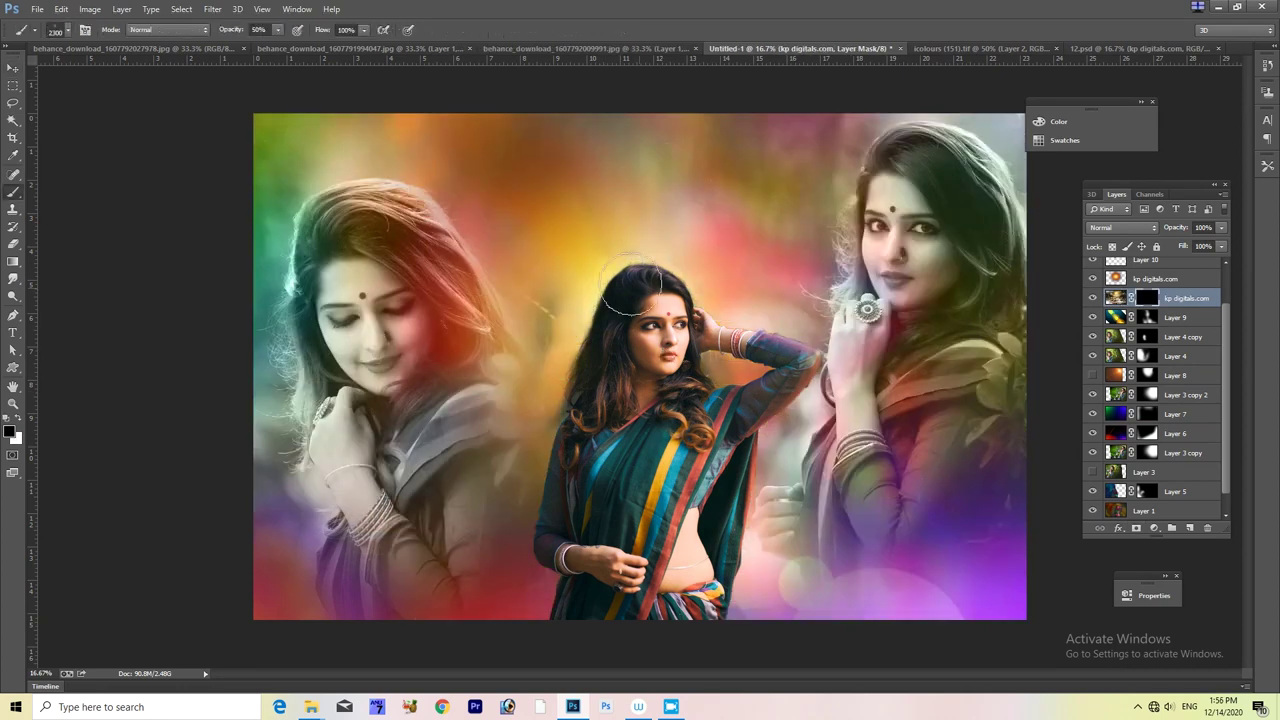
# Step: Paint white on the sky mask to reveal sky and birds above the centre woman, then crop
pyautogui.press('x')
pyautogui.moveTo(580, 190); pyautogui.dragTo(700, 290)
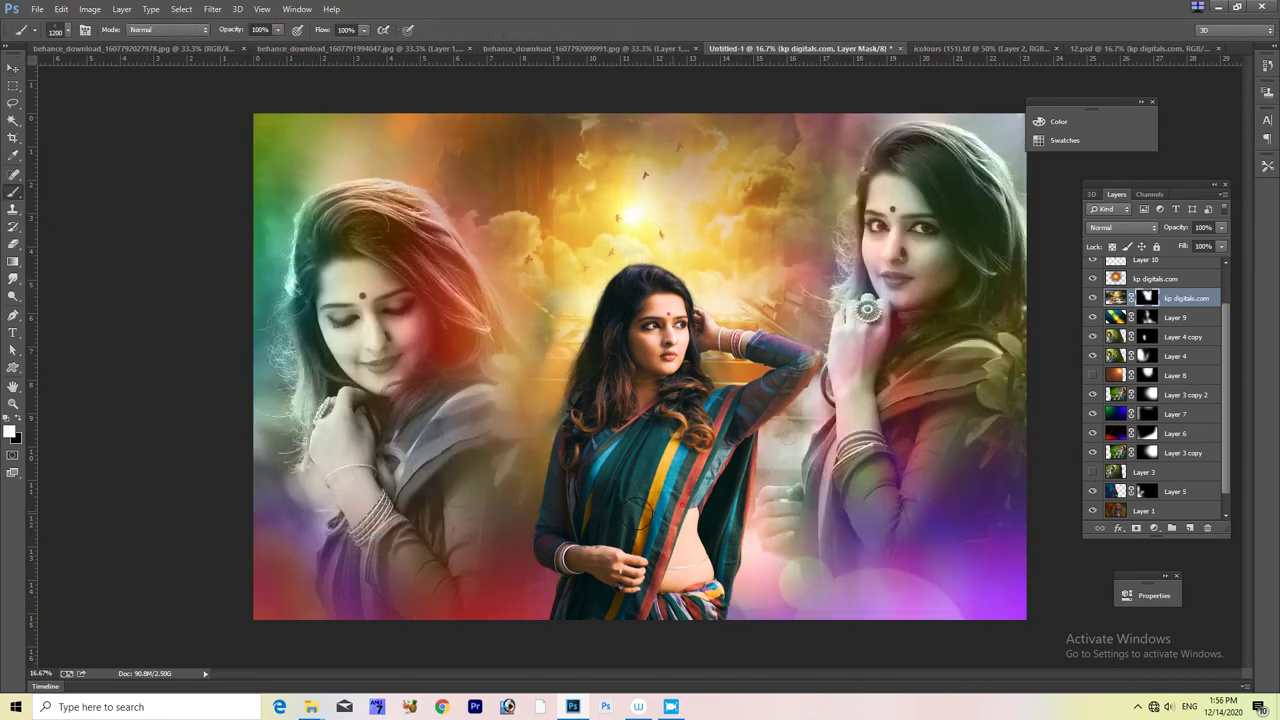
pyautogui.moveTo(477, 394); pyautogui.dragTo(862, 404)
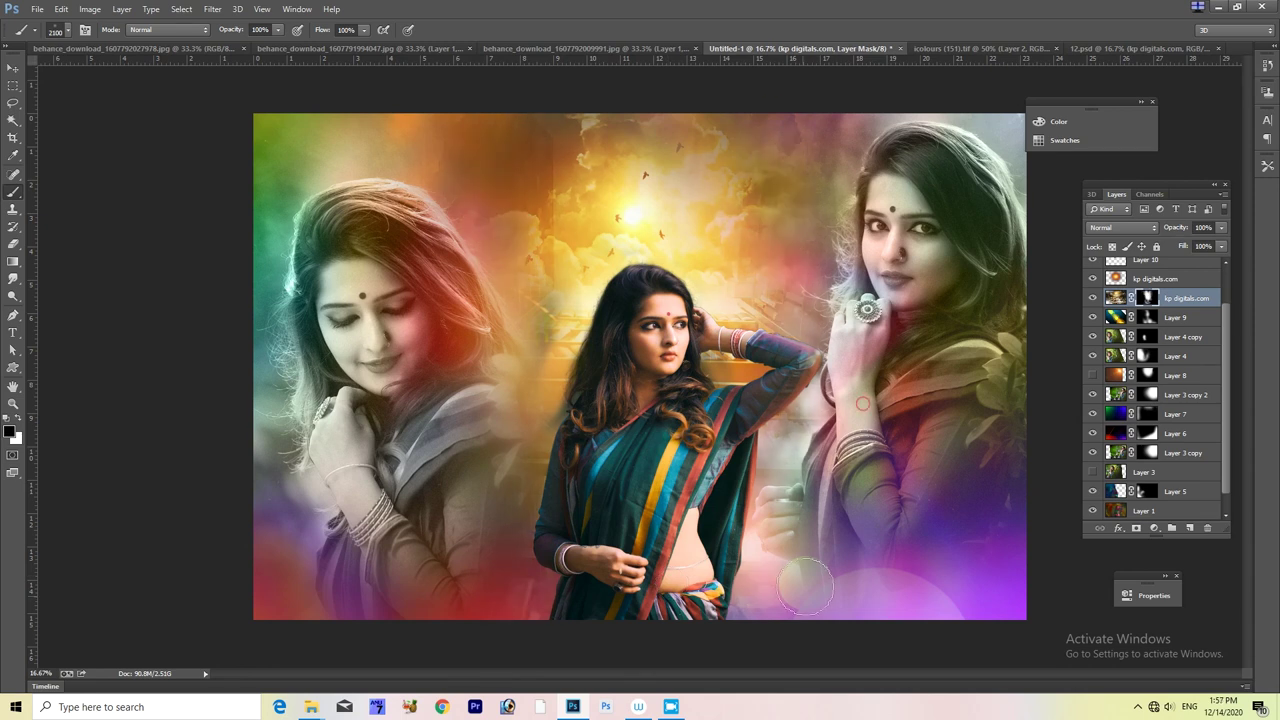
pyautogui.hotkey('ctrl', '-')
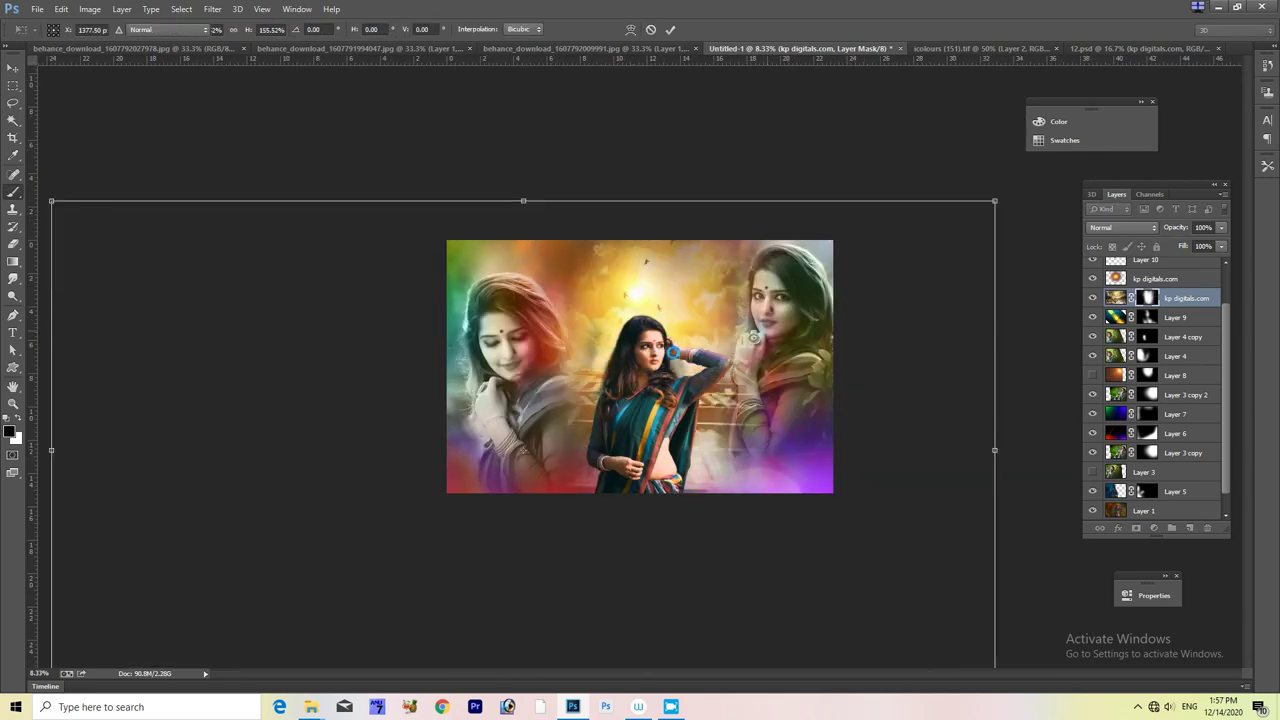
pyautogui.press('c')
pyautogui.press('Return')
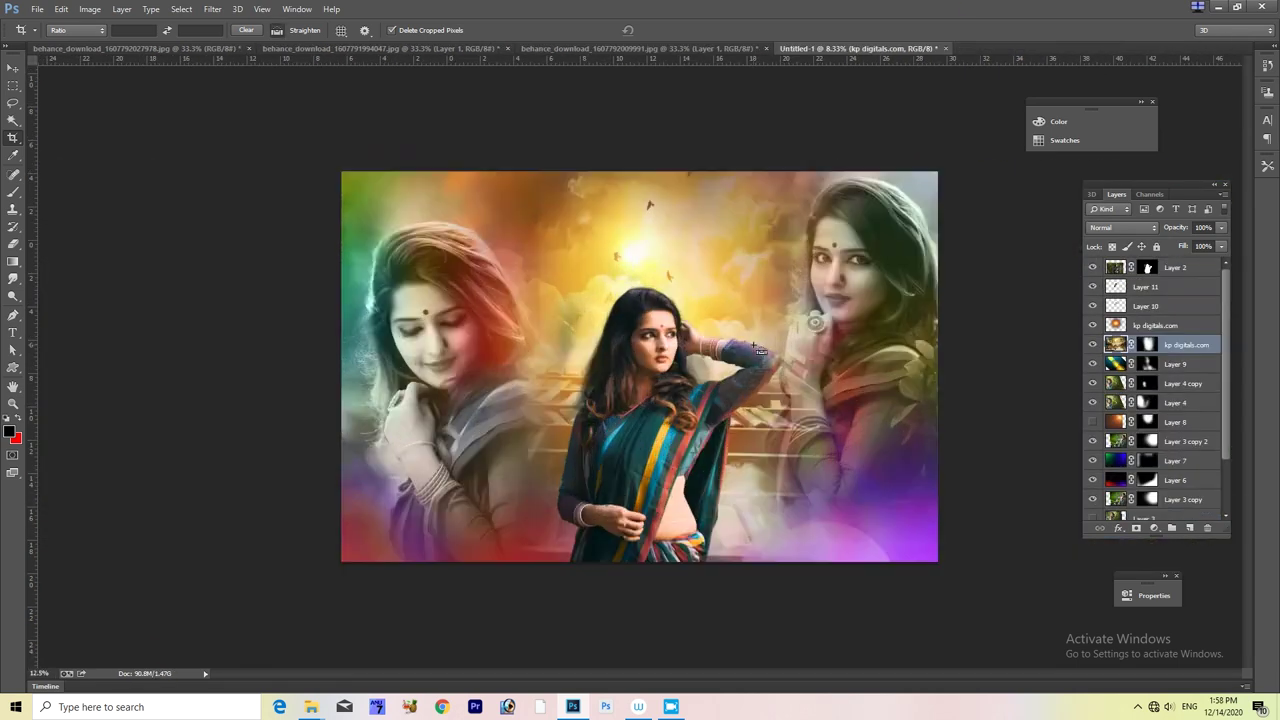
# Step: Refine the sky mask and the centre woman's mask with a smaller brush
pyautogui.click(1148, 344)
pyautogui.hotkey('ctrl', '+')
pyautogui.hotkey('ctrl', '+')
pyautogui.hotkey('ctrl', '+')
pyautogui.moveTo(465, 237); pyautogui.dragTo(317, 222)
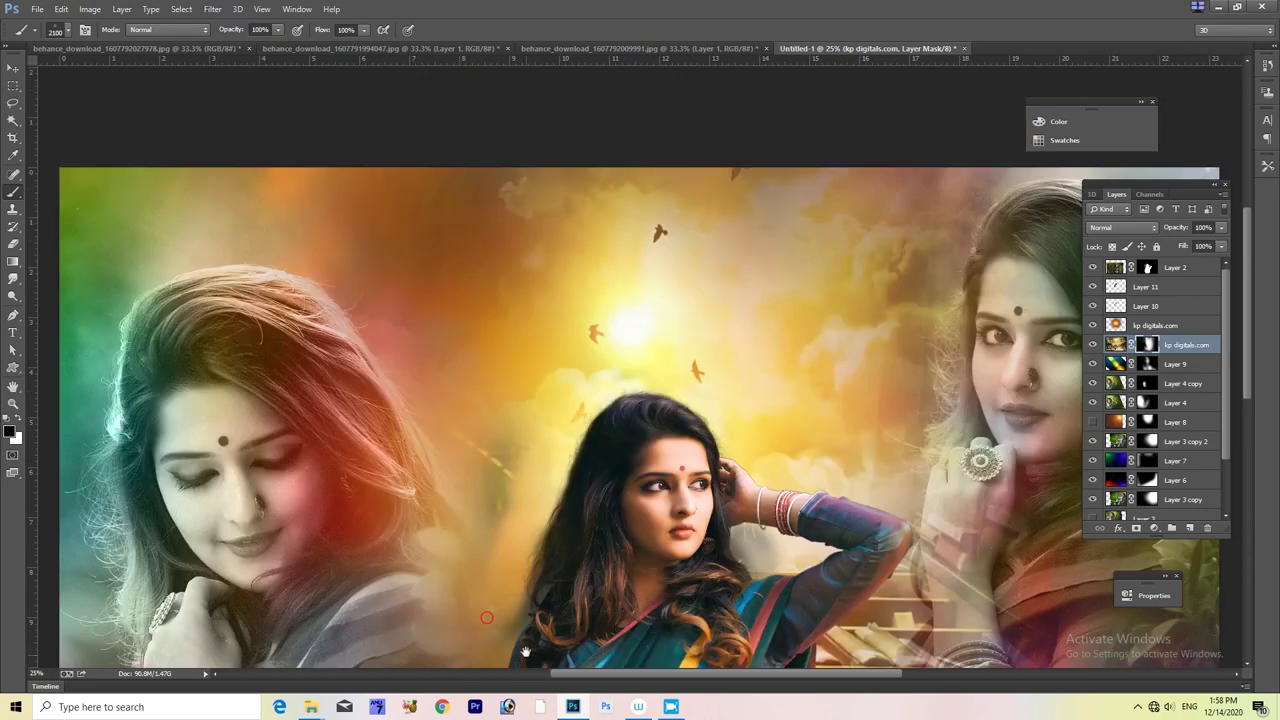
pyautogui.scroll(3, 770, 320)
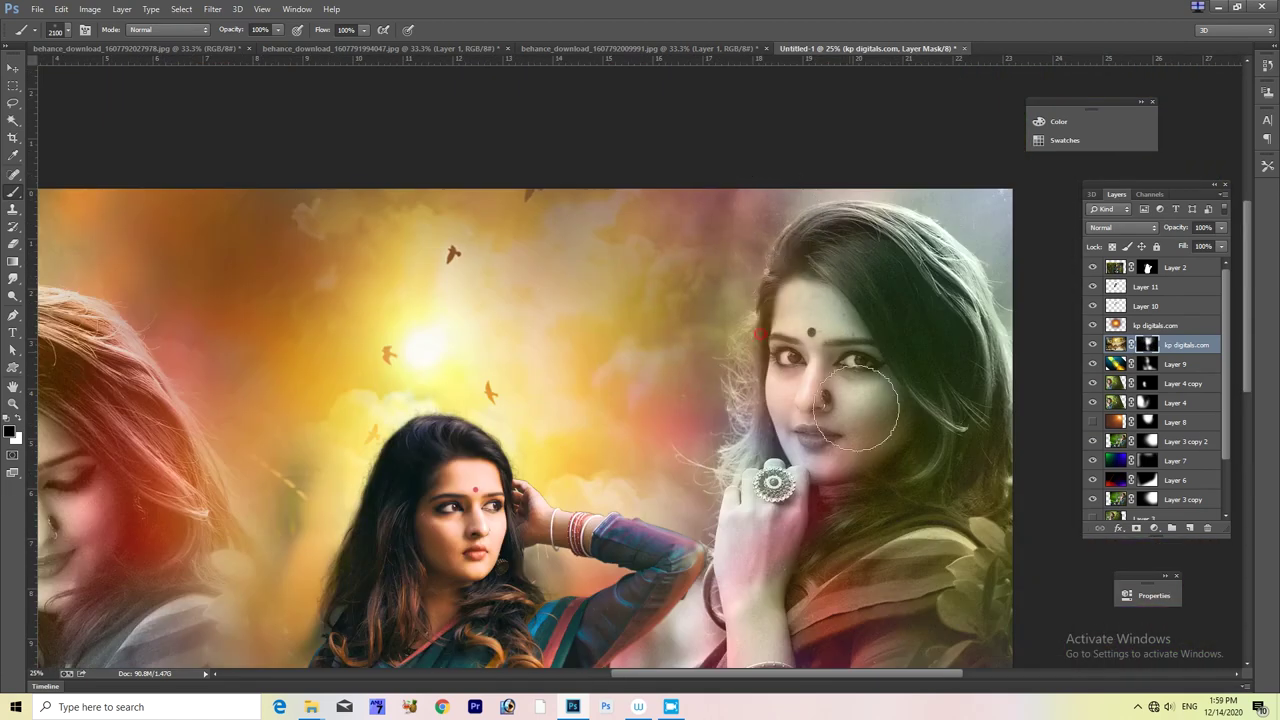
pyautogui.hscroll(-2, 640, 270)
pyautogui.press('[')
pyautogui.press('[')
pyautogui.press('[')
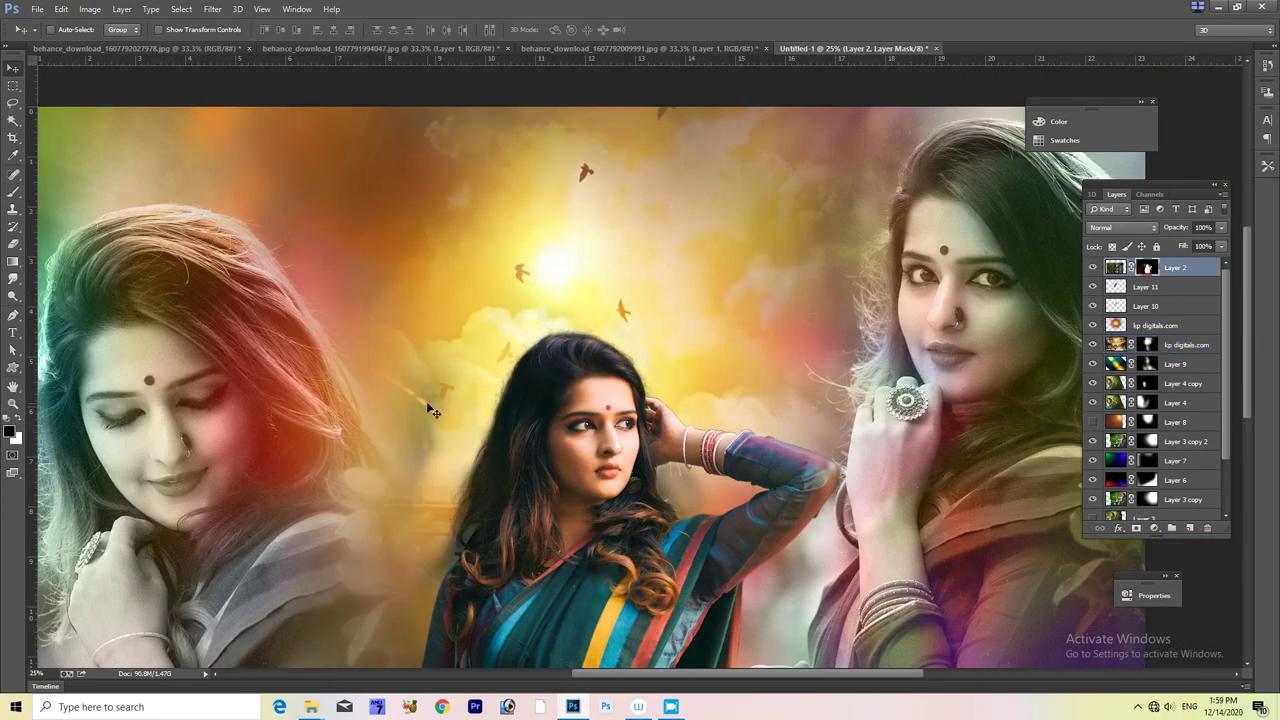
pyautogui.click(1147, 268)
pyautogui.press('b')
pyautogui.hotkey('ctrl', '+')
pyautogui.hotkey('ctrl', '+')
pyautogui.hotkey('ctrl', '+')
pyautogui.hotkey('ctrl', '+')
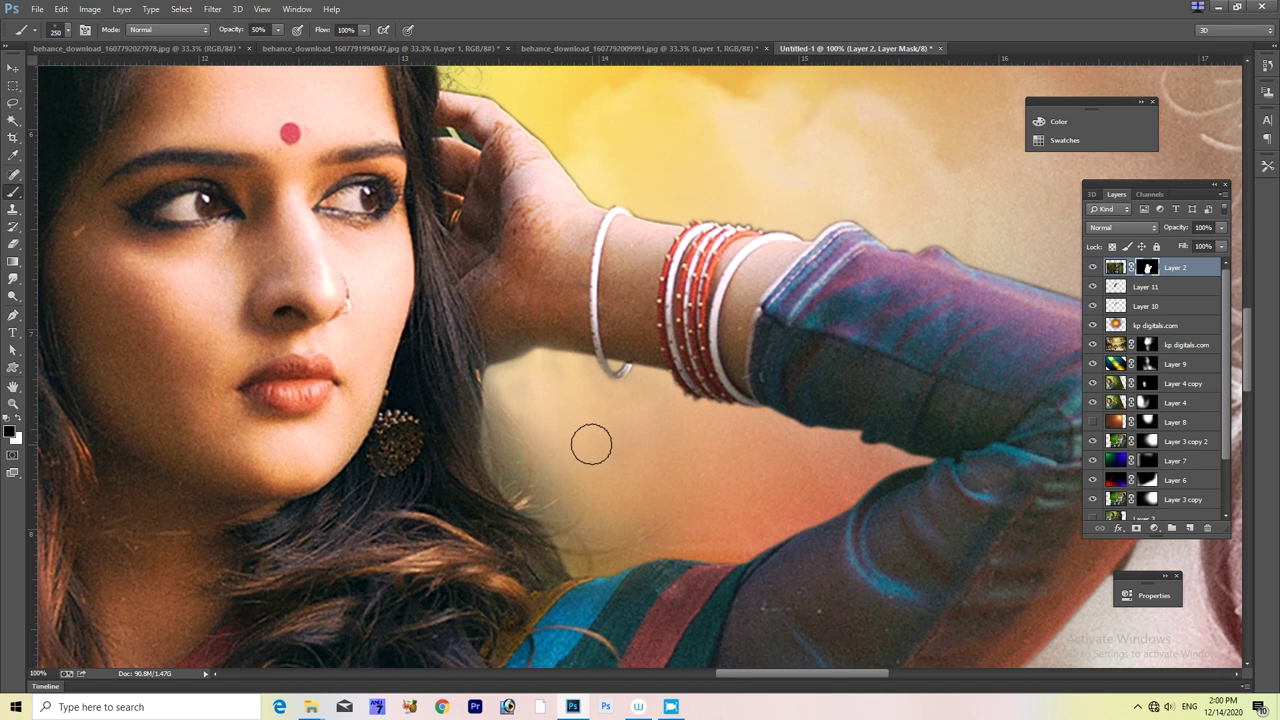
# Step: Fit the collage in the window and raise the kp digitals.com layer two levels
pyautogui.hotkey('ctrl', '0')
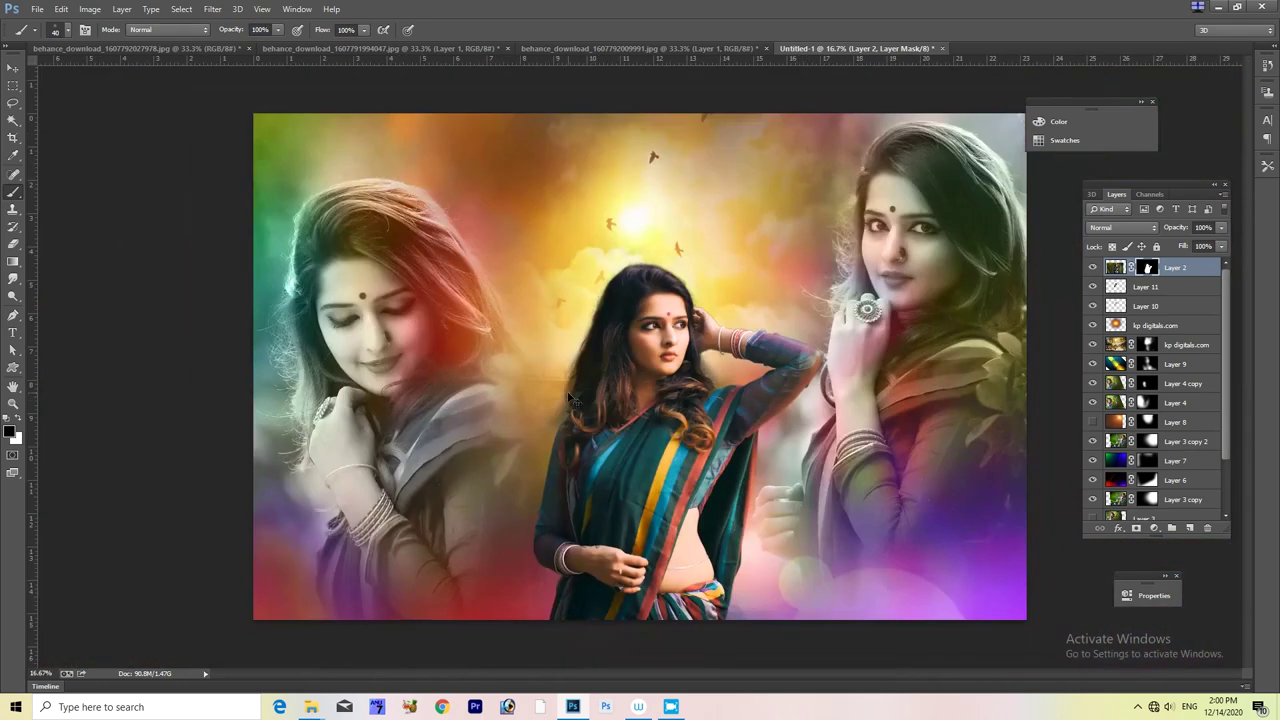
pyautogui.hotkey('ctrl', ']')
pyautogui.hotkey('ctrl', ']')
pyautogui.hotkey('ctrl', ']')
pyautogui.hotkey('ctrl', ']')
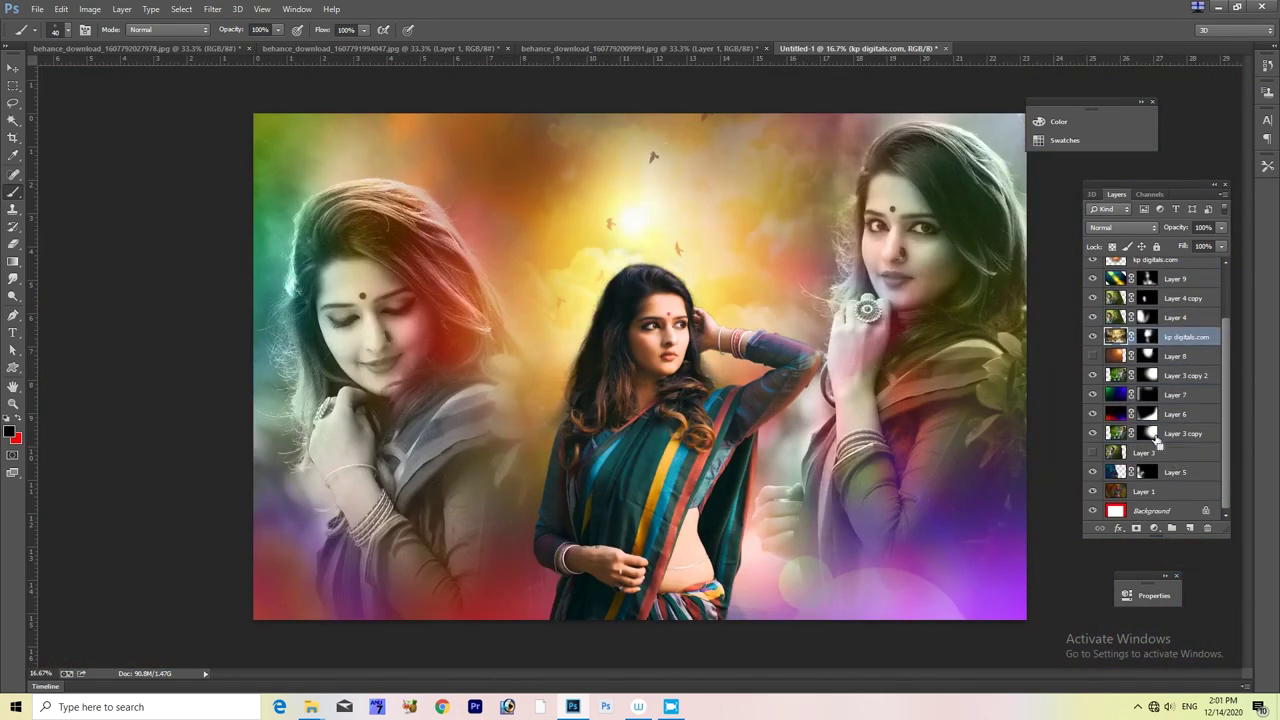
pyautogui.hotkey('ctrl', ']')
# Step: Enlarge the sun-and-birds sky layer slightly toward the top-left, then merge all layers down to Background
pyautogui.press('v')
pyautogui.moveTo(514, 323); pyautogui.dragTo(743, 400)
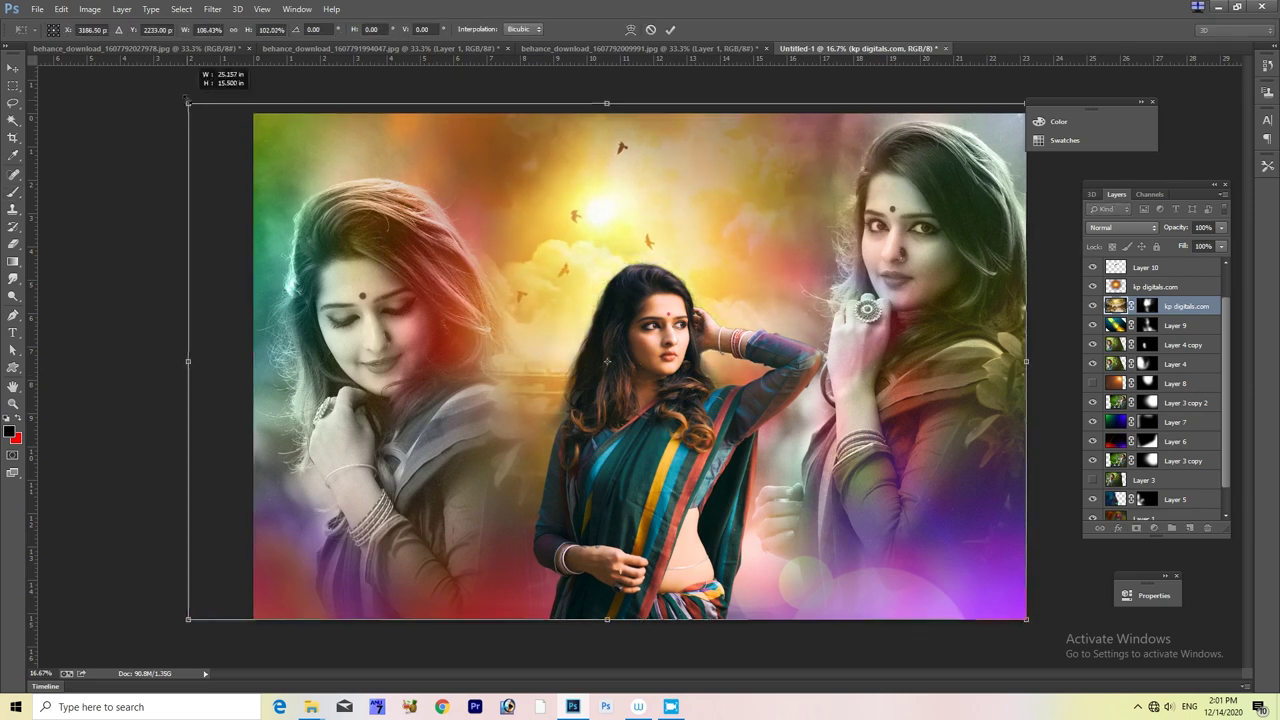
pyautogui.hotkey('ctrl', '+')
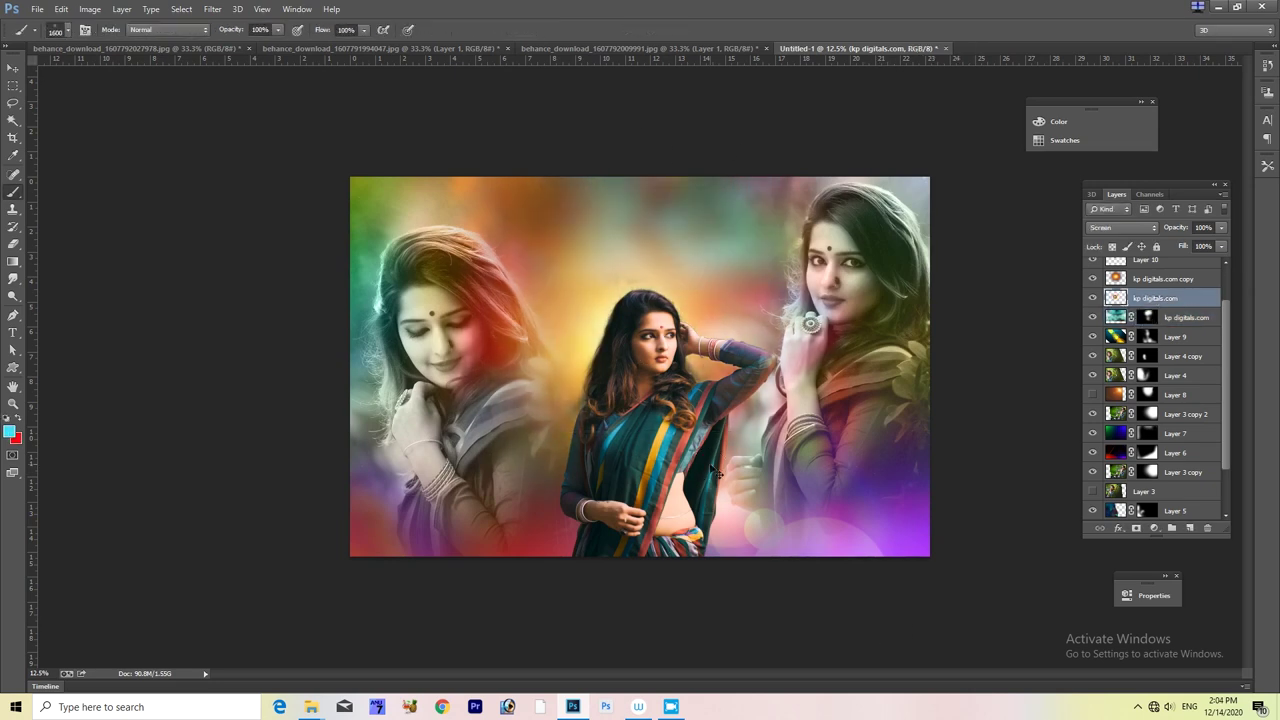
pyautogui.hotkey('ctrl', '+')
pyautogui.hotkey('ctrl', '+')
pyautogui.hotkey('ctrl', '+')
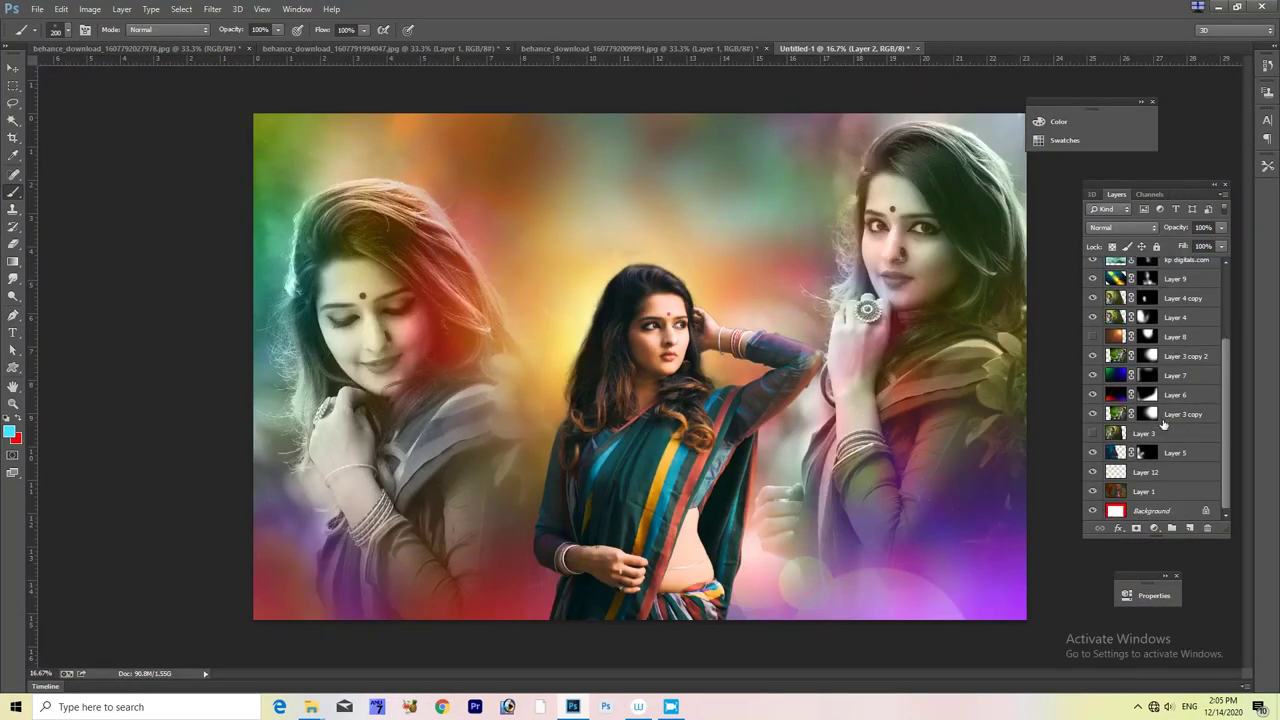
pyautogui.keyDown('shift'); pyautogui.click(1140, 511); pyautogui.keyUp('shift')
pyautogui.hotkey('ctrl', 'e')
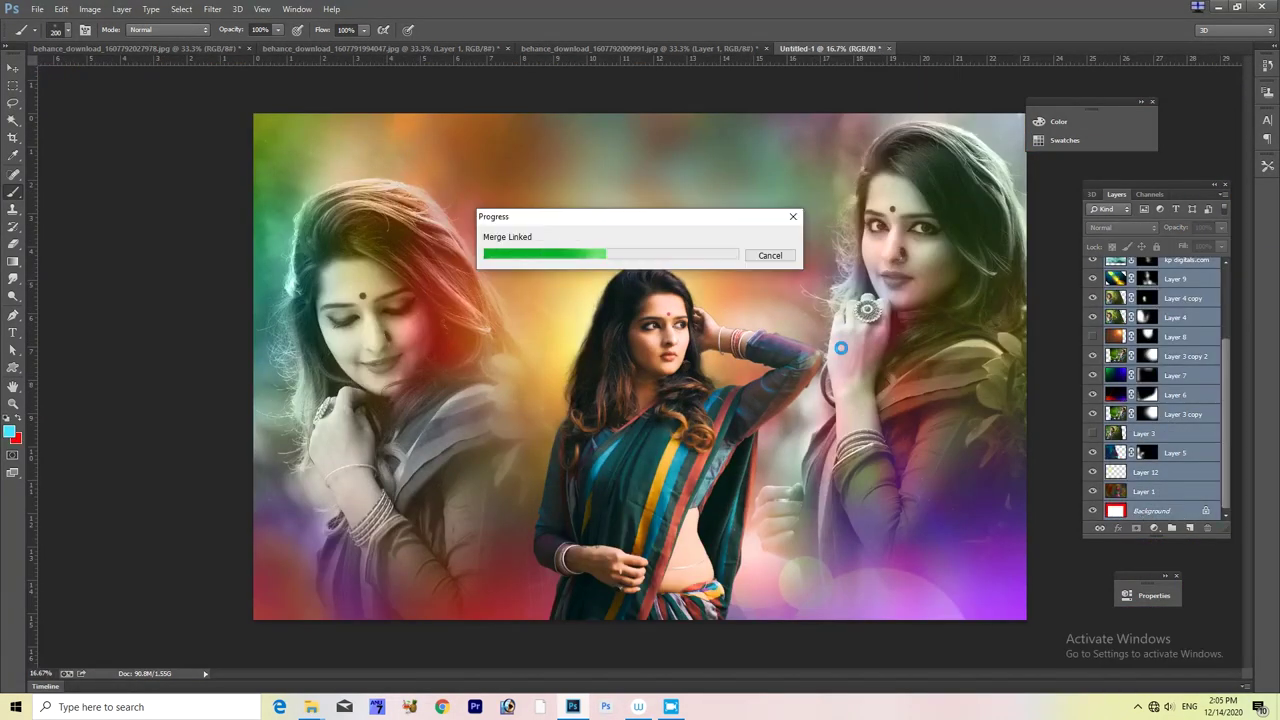
# Step: Add a Screen-blended copy revealed over the torso, then stamp all visible layers into a new layer
pyautogui.hotkey('ctrl', 'j')
pyautogui.click(1120, 227)
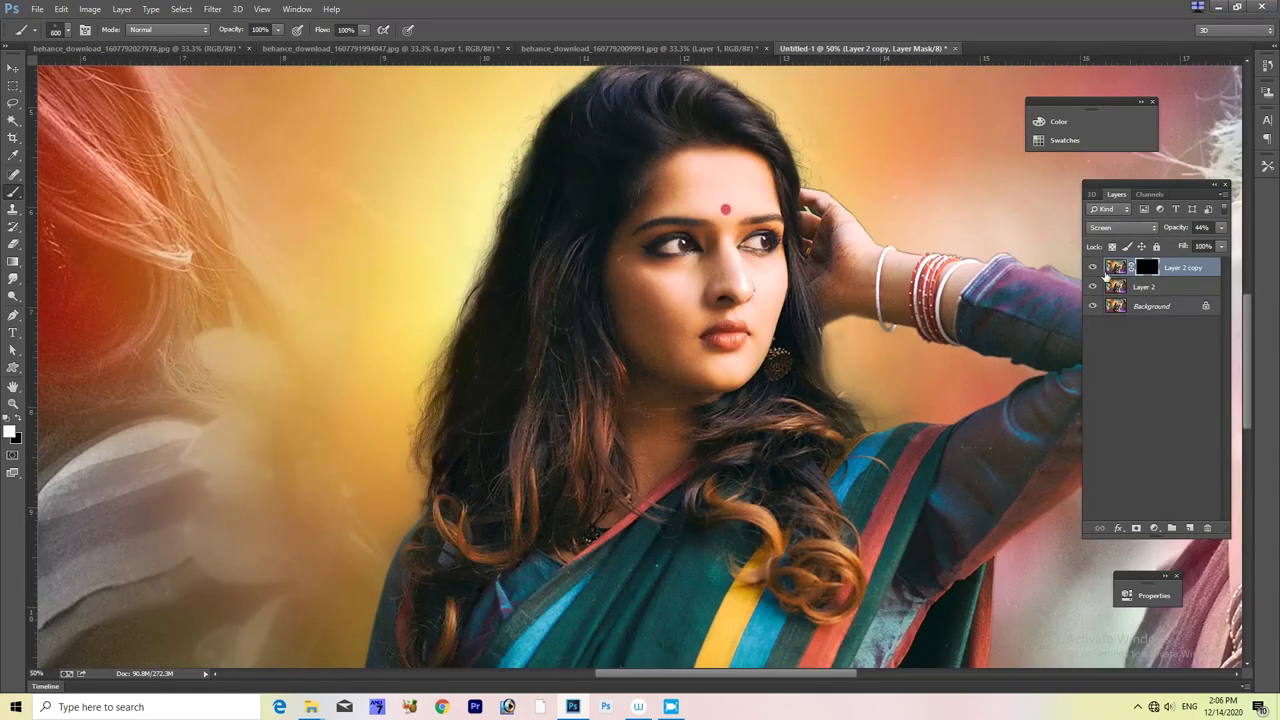
pyautogui.scroll(-5, 676, 298)
pyautogui.moveTo(600, 490); pyautogui.dragTo(786, 549)
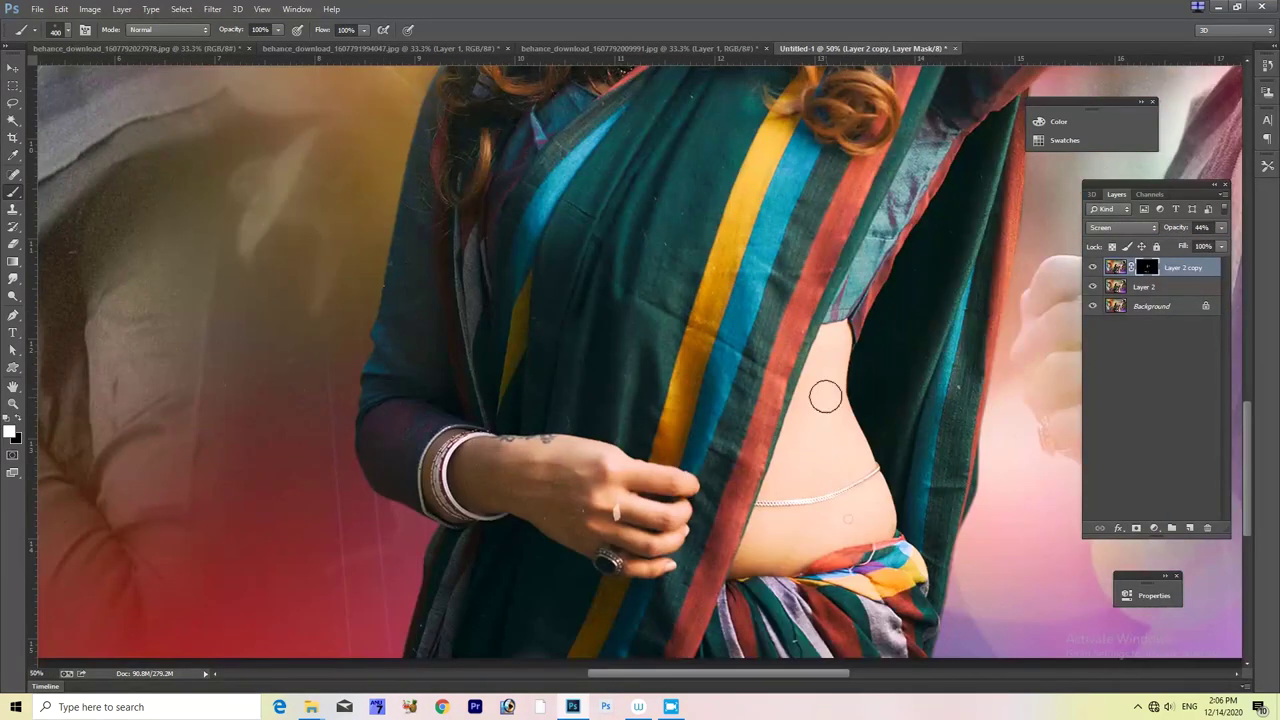
pyautogui.scroll(5, 786, 549)
pyautogui.press(']')
pyautogui.press(']')
pyautogui.press(']')
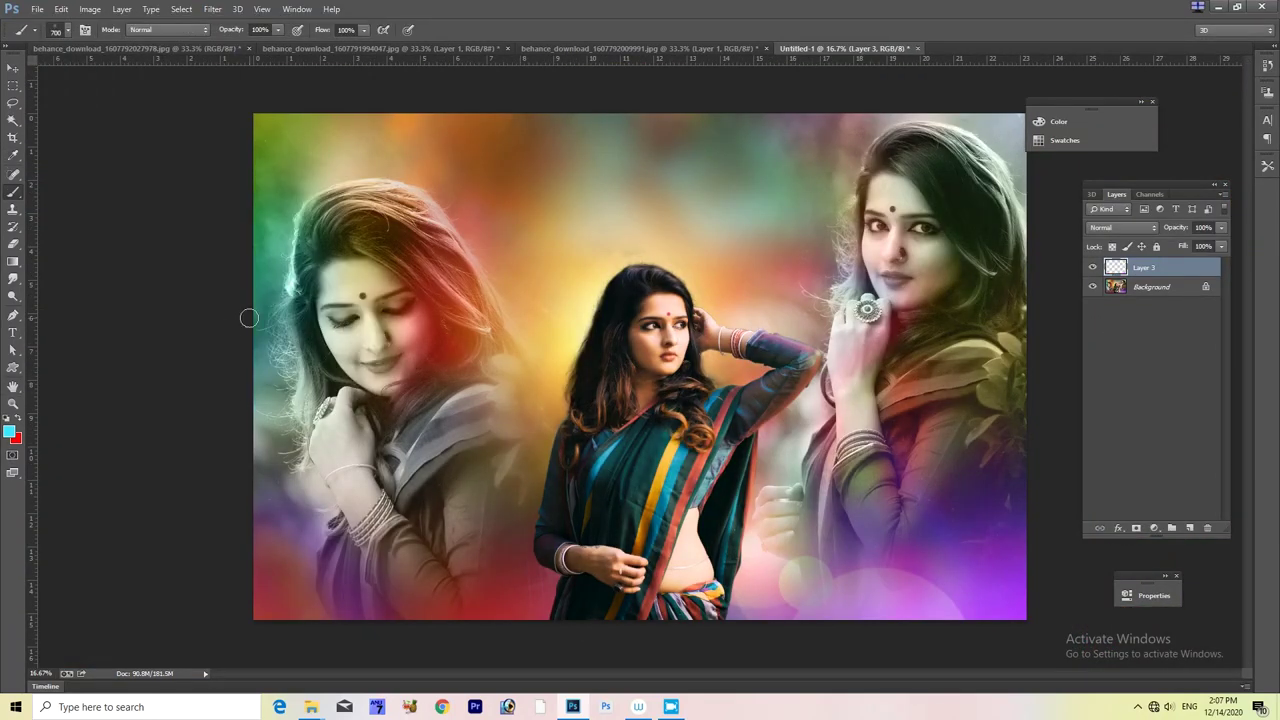
pyautogui.hotkey('ctrl', 'shift', 'alt', 'e')
pyautogui.click(212, 9)
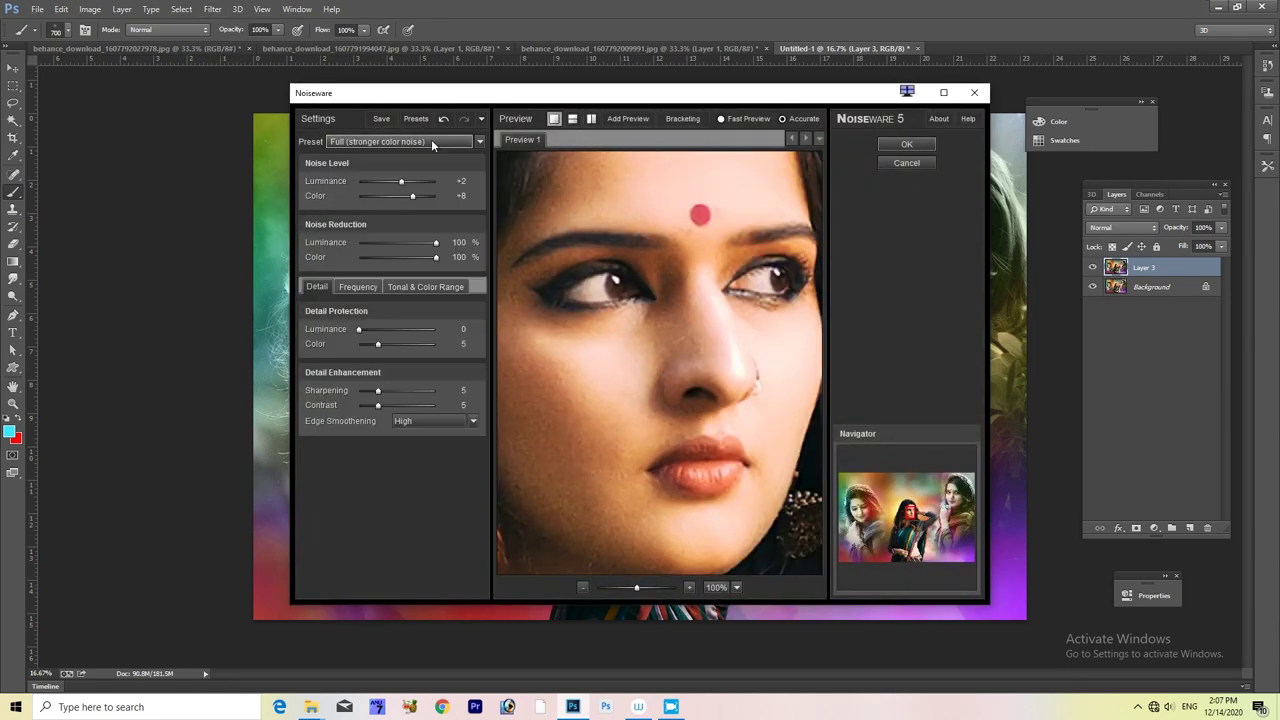
# Step: Apply a Noiseware preset, Portraiture and SkinFiner, and set the Smudge brush size to 80
pyautogui.click(432, 141)
pyautogui.click(480, 374)
pyautogui.press('Return')
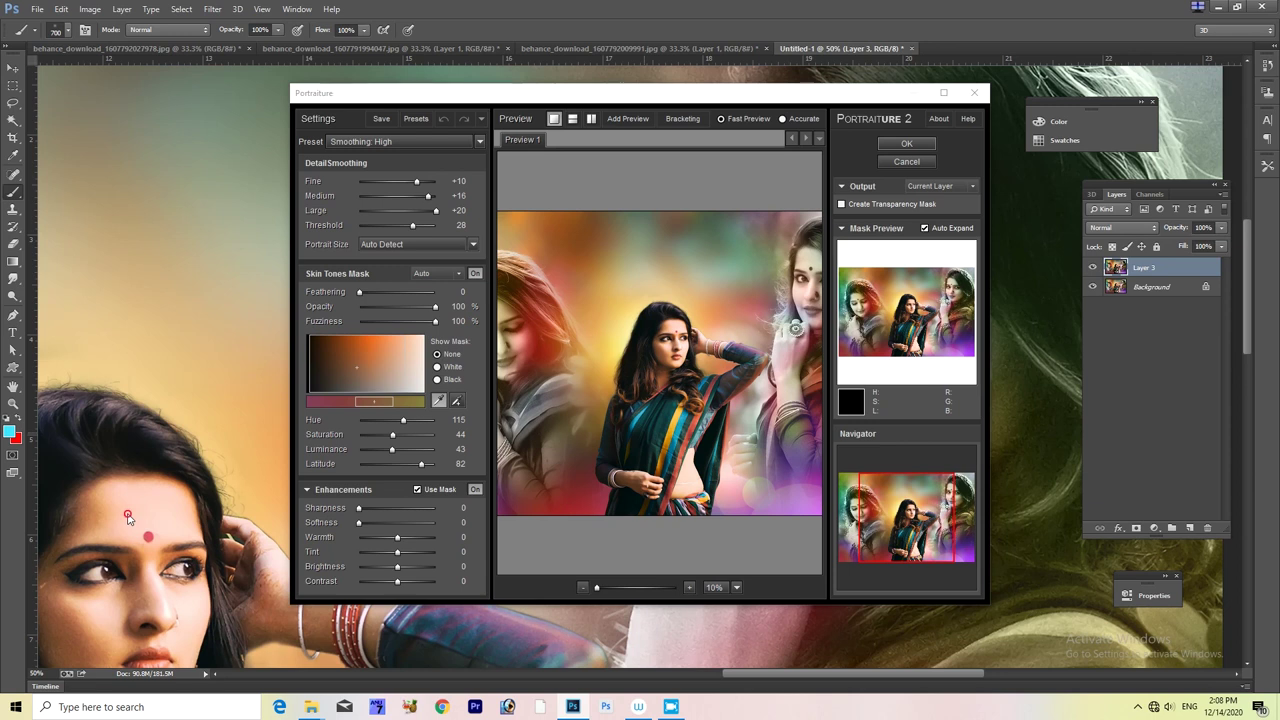
pyautogui.press('Return')
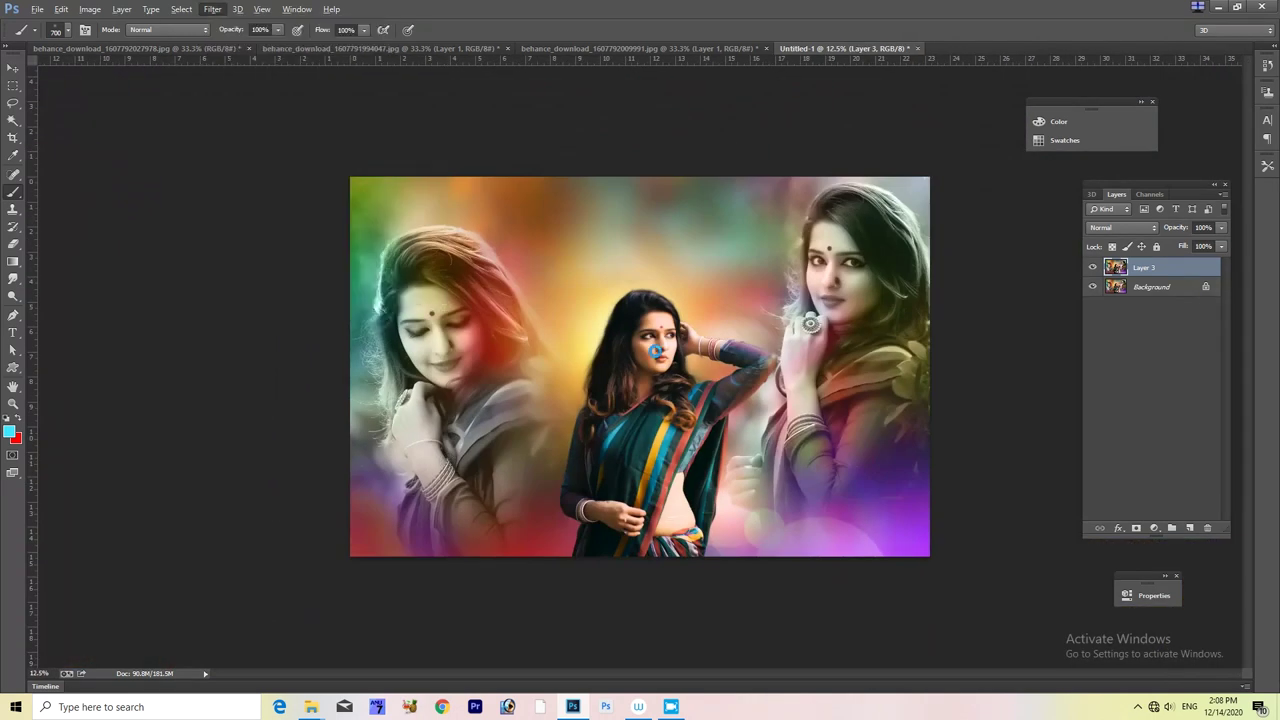
pyautogui.press('Return')
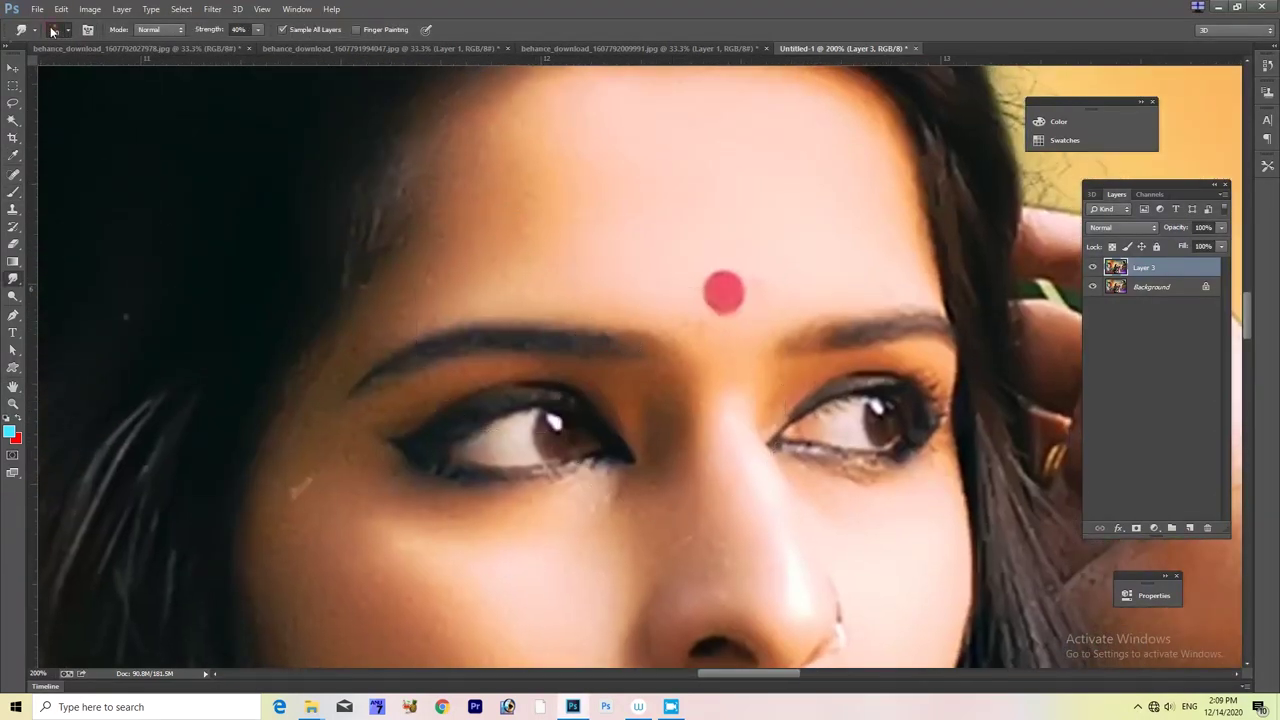
pyautogui.click(53, 31)
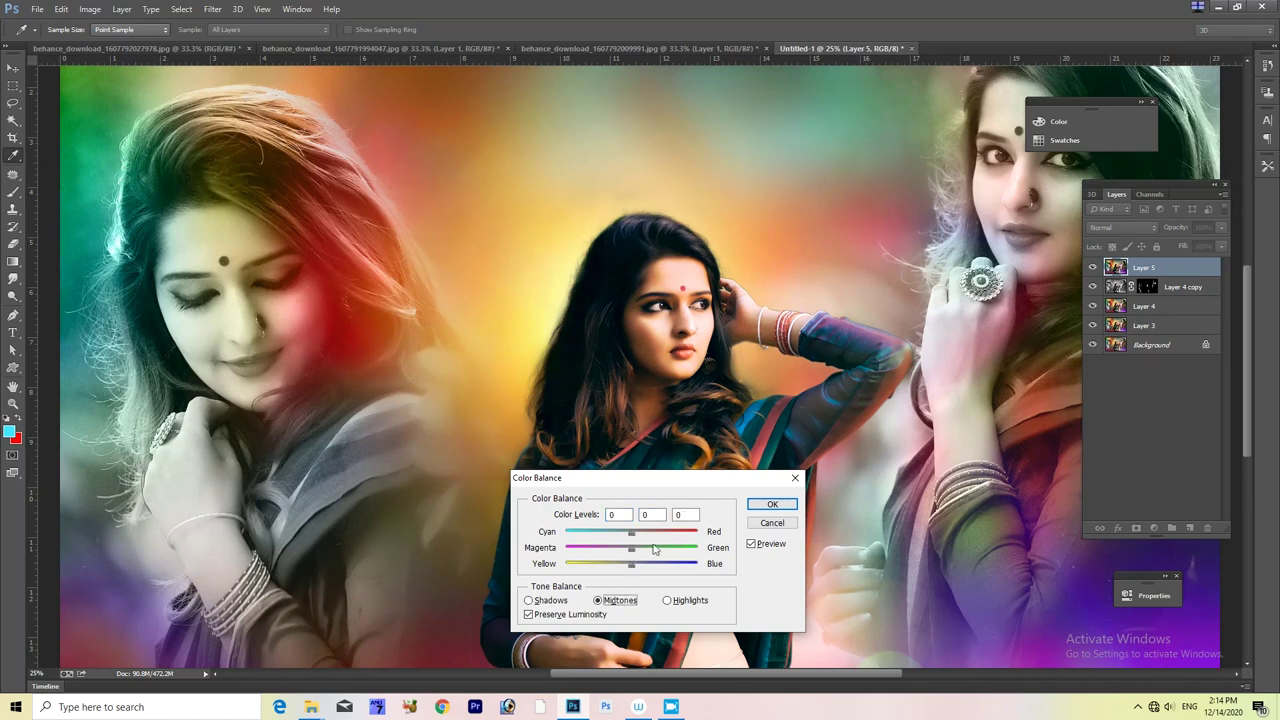
# Step: Confirm the colour balance and add a Color Lookup grade, stepping through presets
pyautogui.click(772, 504)
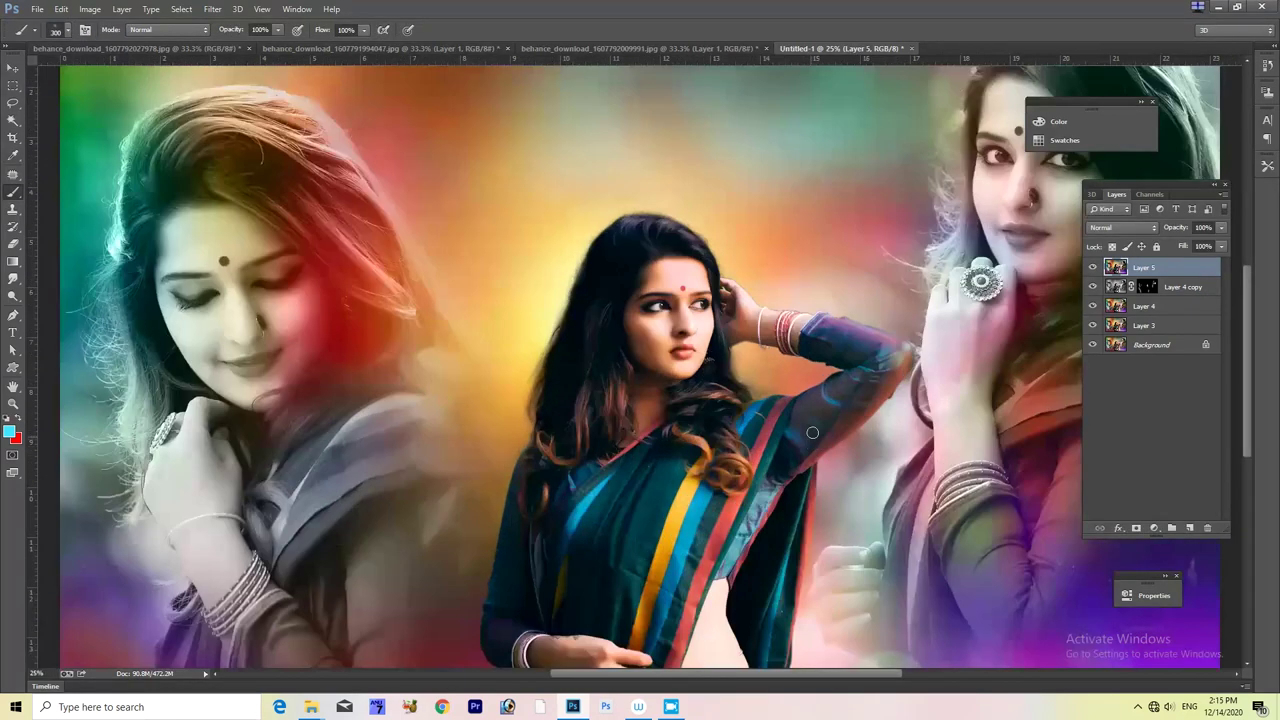
pyautogui.press('Down')
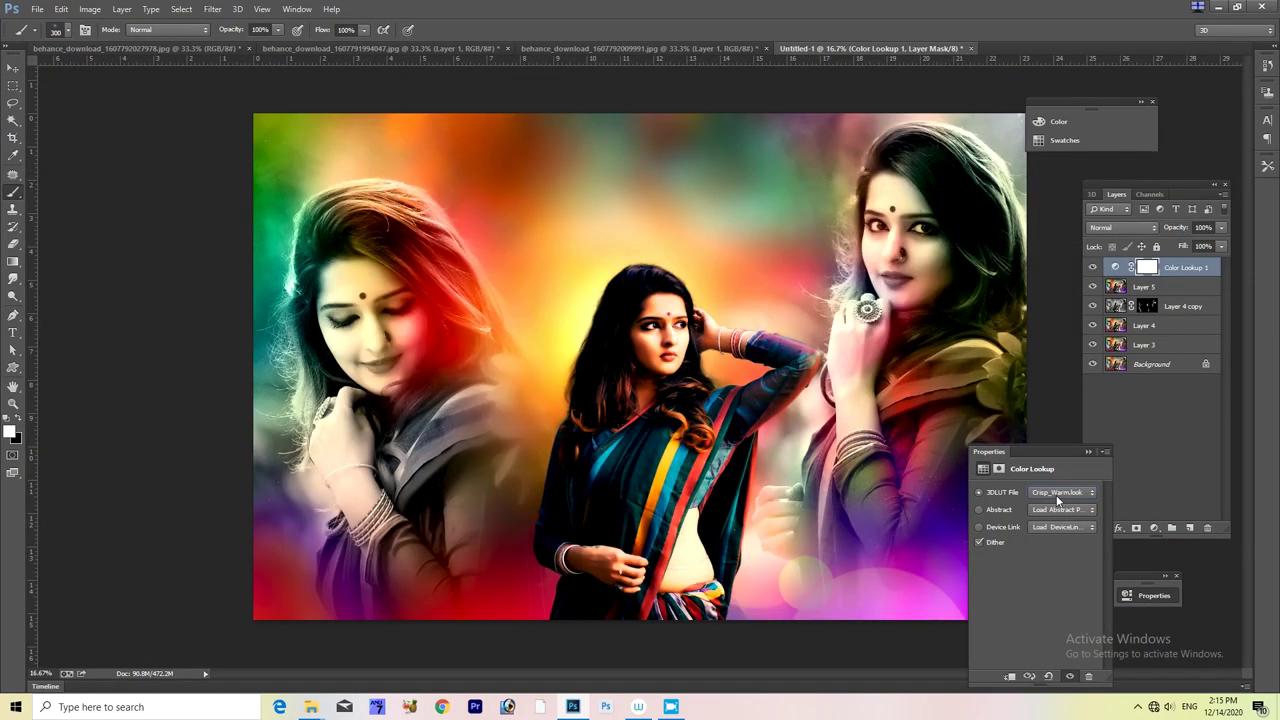
pyautogui.press('Down')
pyautogui.press('Down')
pyautogui.press('Down')
pyautogui.press('Down')
pyautogui.click(1088, 451)
# Step: Invert the Color Lookup mask to hide the grade and enlarge the brush
pyautogui.hotkey('ctrl', 'i')
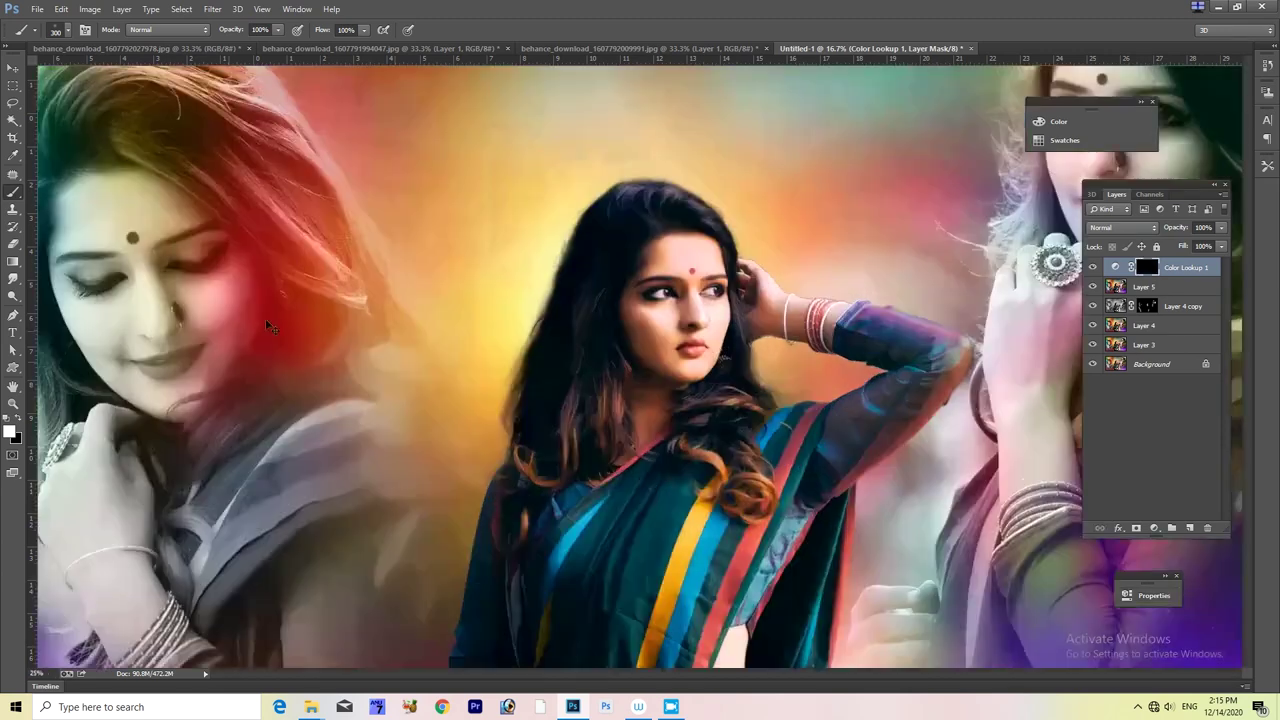
pyautogui.scroll(2, 265, 318)
pyautogui.press(']')
pyautogui.press(']')
pyautogui.press(']')
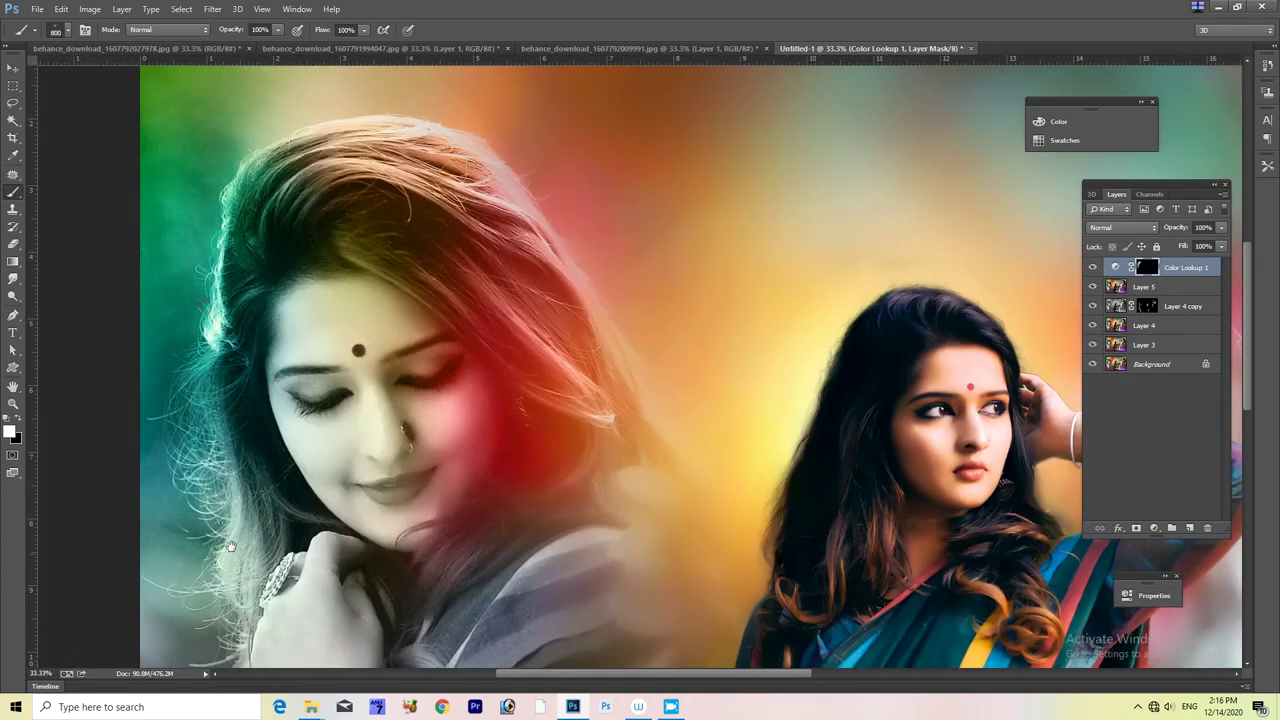
pyautogui.scroll(2, 437, 381)
pyautogui.press(']')
pyautogui.press(']')
pyautogui.scroll(-3, 470, 365)
pyautogui.scroll(3, 590, 525)
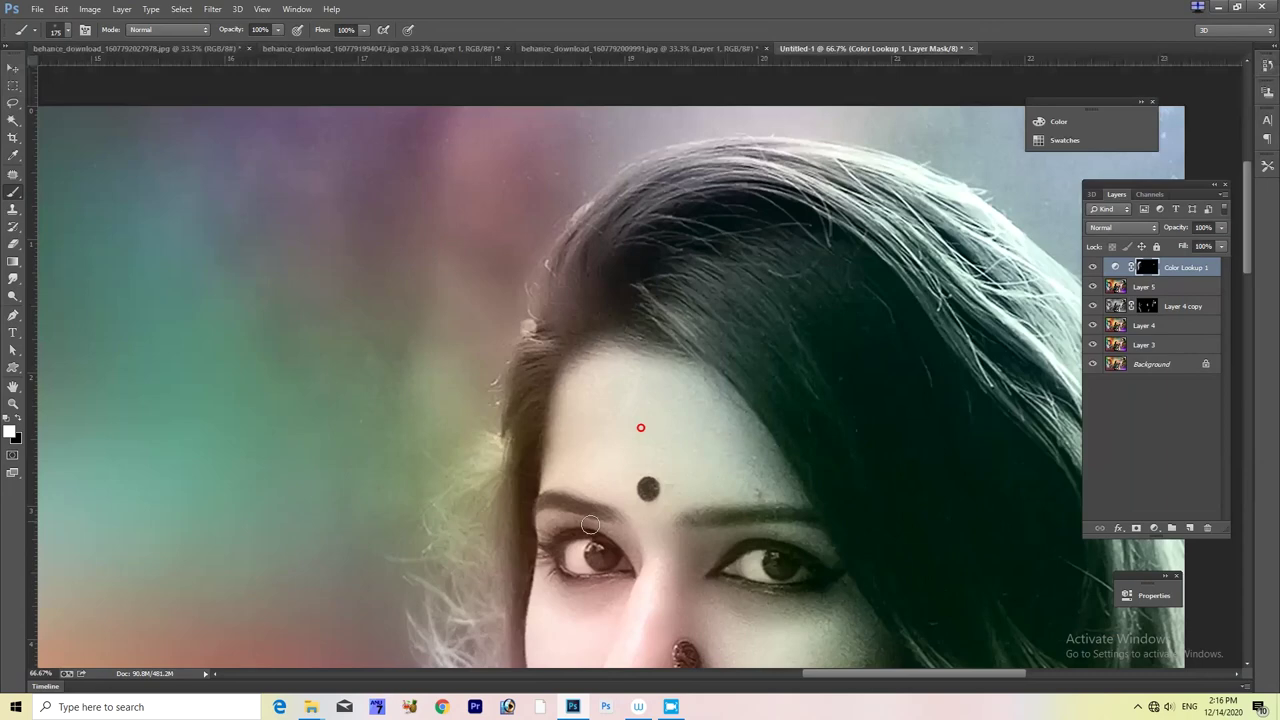
pyautogui.scroll(-2, 573, 312)
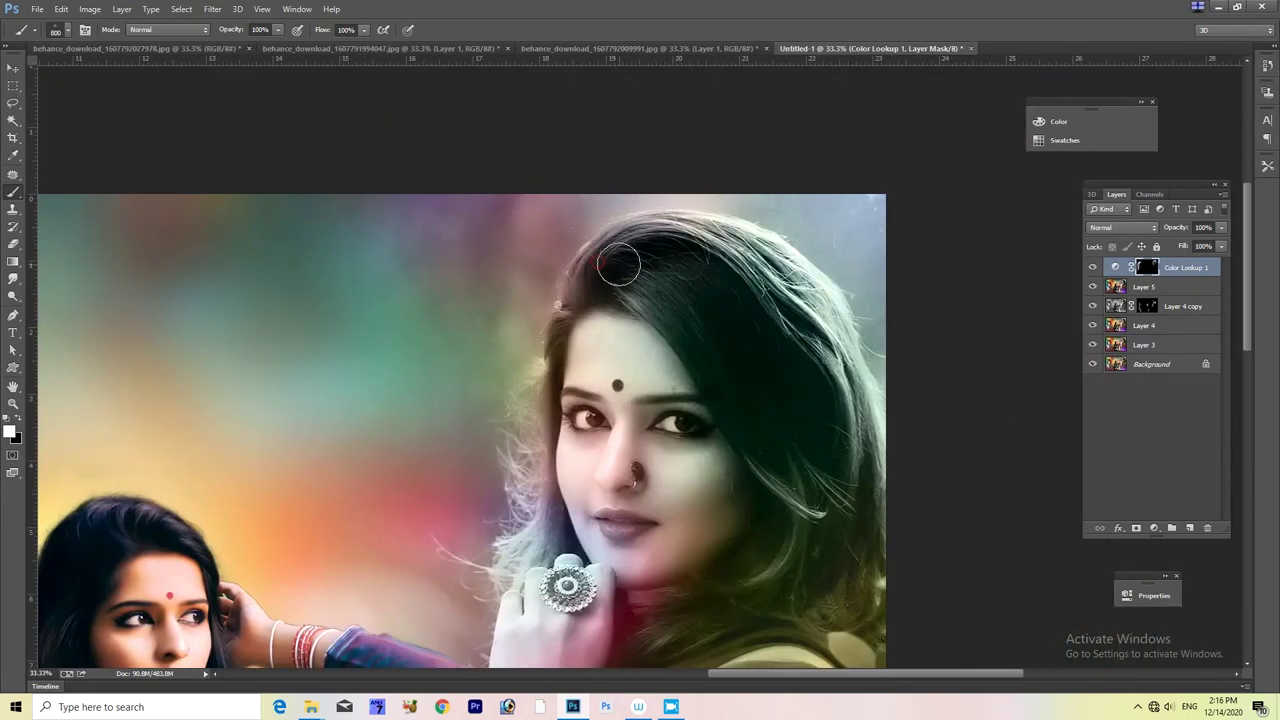
pyautogui.scroll(-2, 618, 263)
pyautogui.scroll(-2, 334, 553)
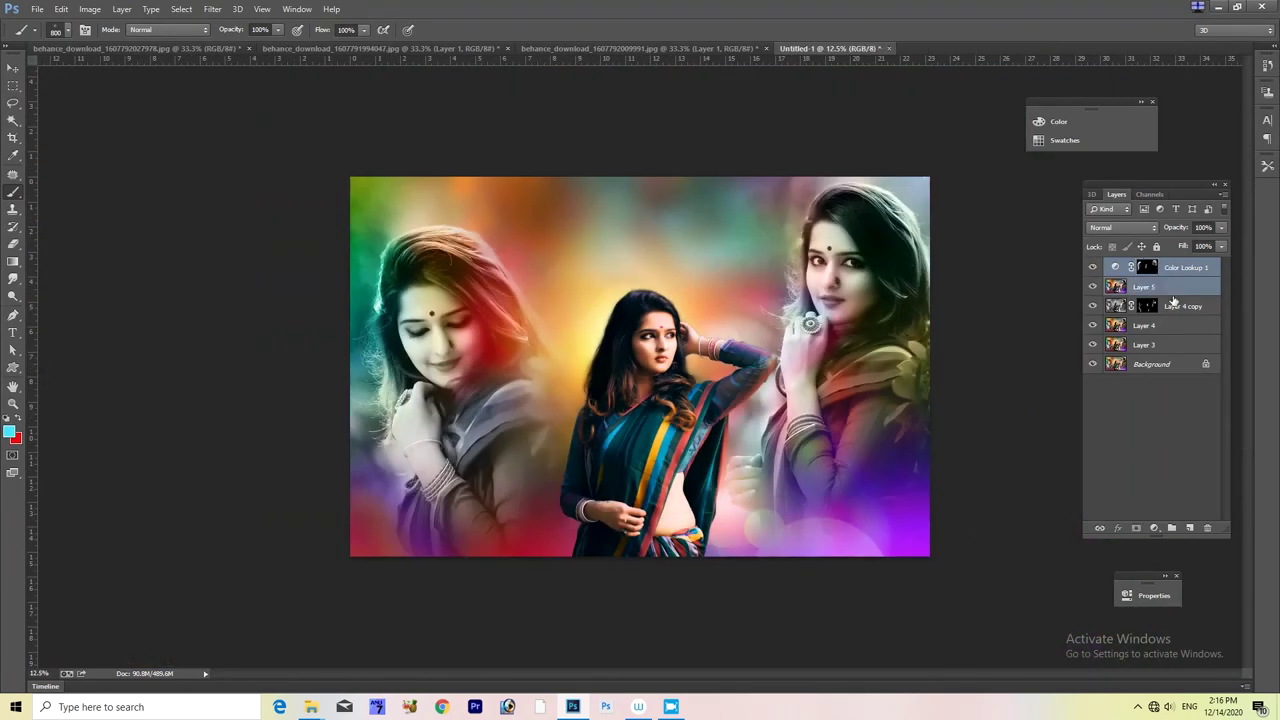
# Step: Paint the grade onto the left woman, then merge Color Lookup 1 into Layer 5
pyautogui.keyDown('alt'); pyautogui.click(1136, 530); pyautogui.keyUp('alt')
pyautogui.scroll(3, 830, 232)
pyautogui.press('b')
pyautogui.click(1092, 286)
pyautogui.scroll(-2, 818, 583)
pyautogui.moveTo(320, 200); pyautogui.dragTo(330, 380)
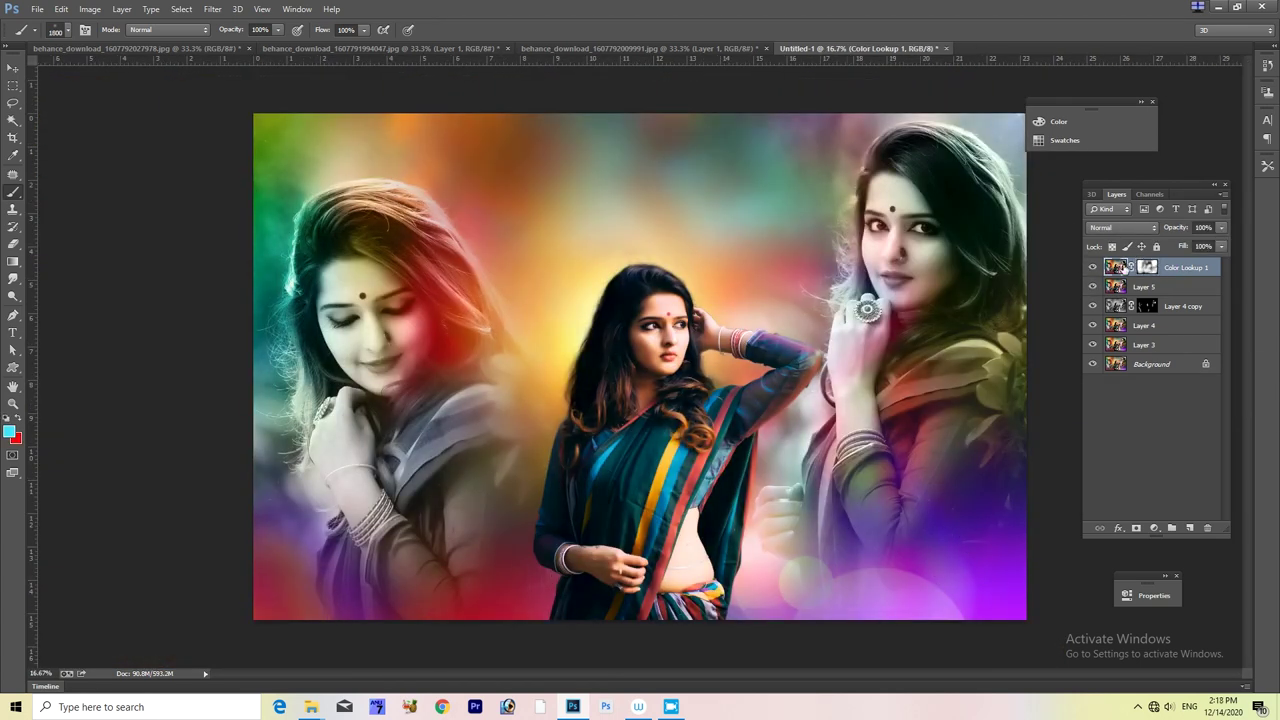
pyautogui.rightClick(1147, 266)
pyautogui.click(1130, 291)
# Step: Hide Layer 5 behind a black mask and paint white to reveal colour on the left woman's hair
pyautogui.press('Delete')
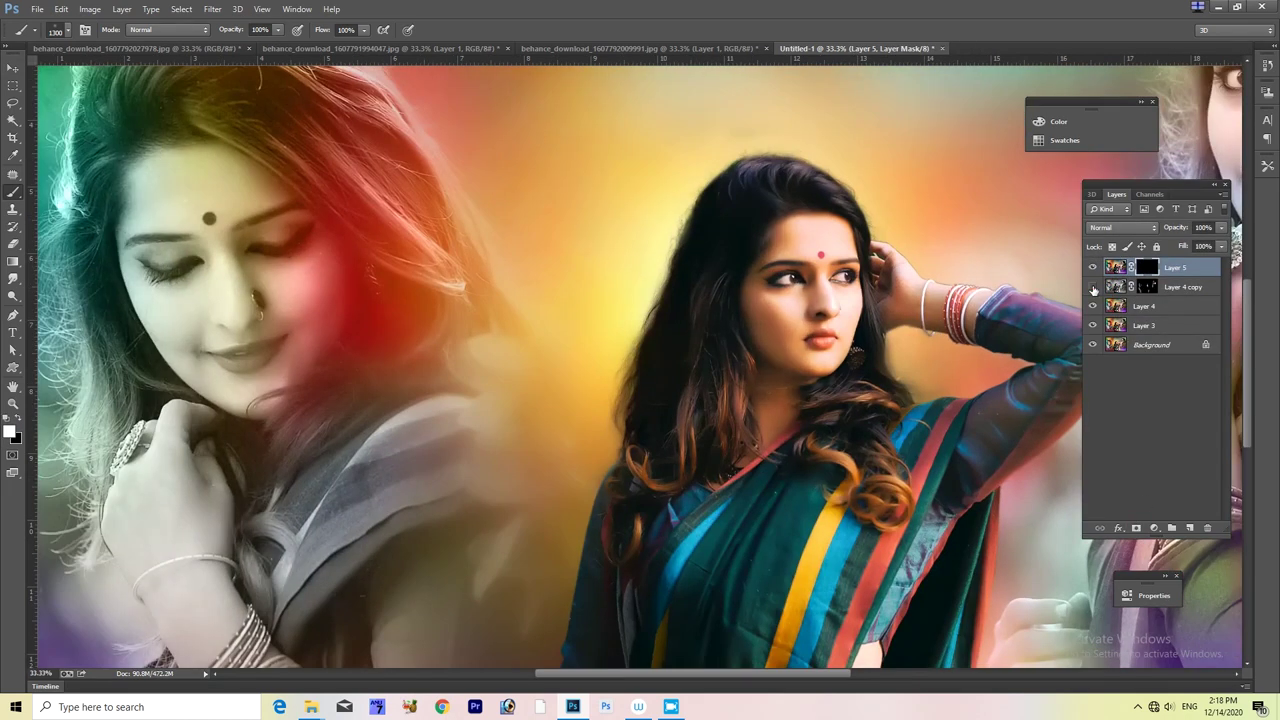
pyautogui.click(1148, 288)
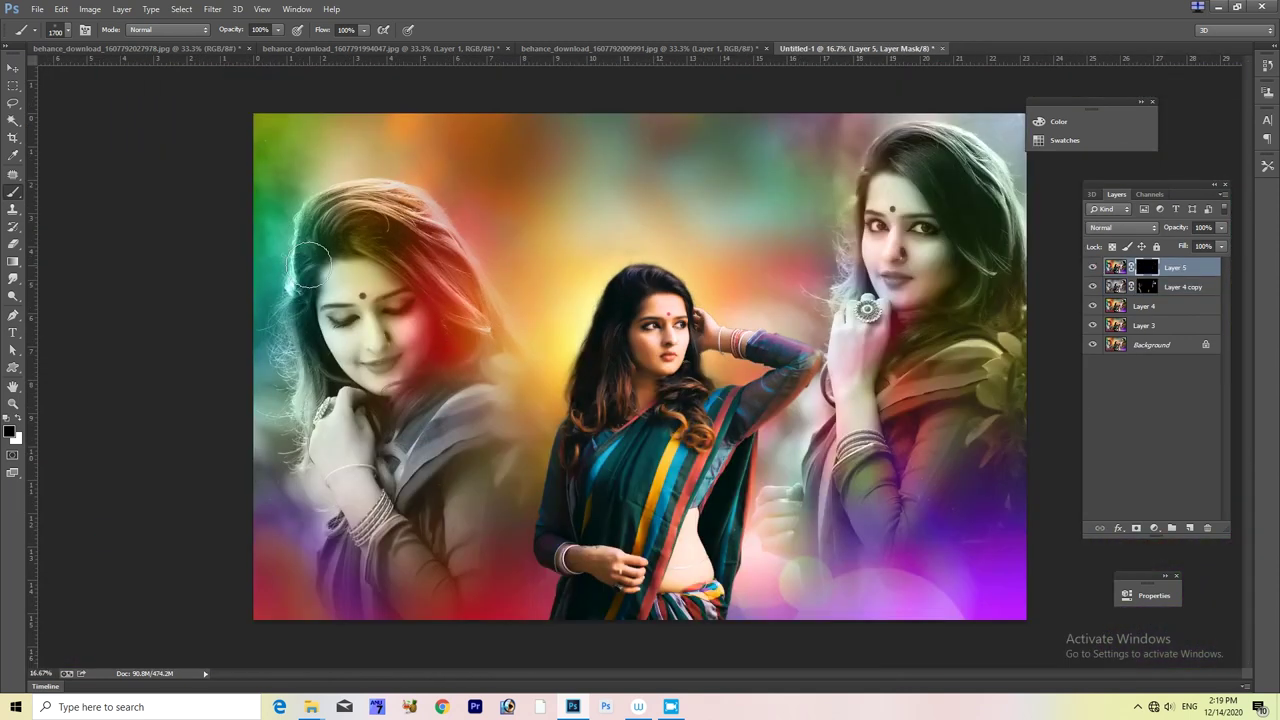
pyautogui.press('x')
pyautogui.moveTo(310, 265); pyautogui.dragTo(360, 200)
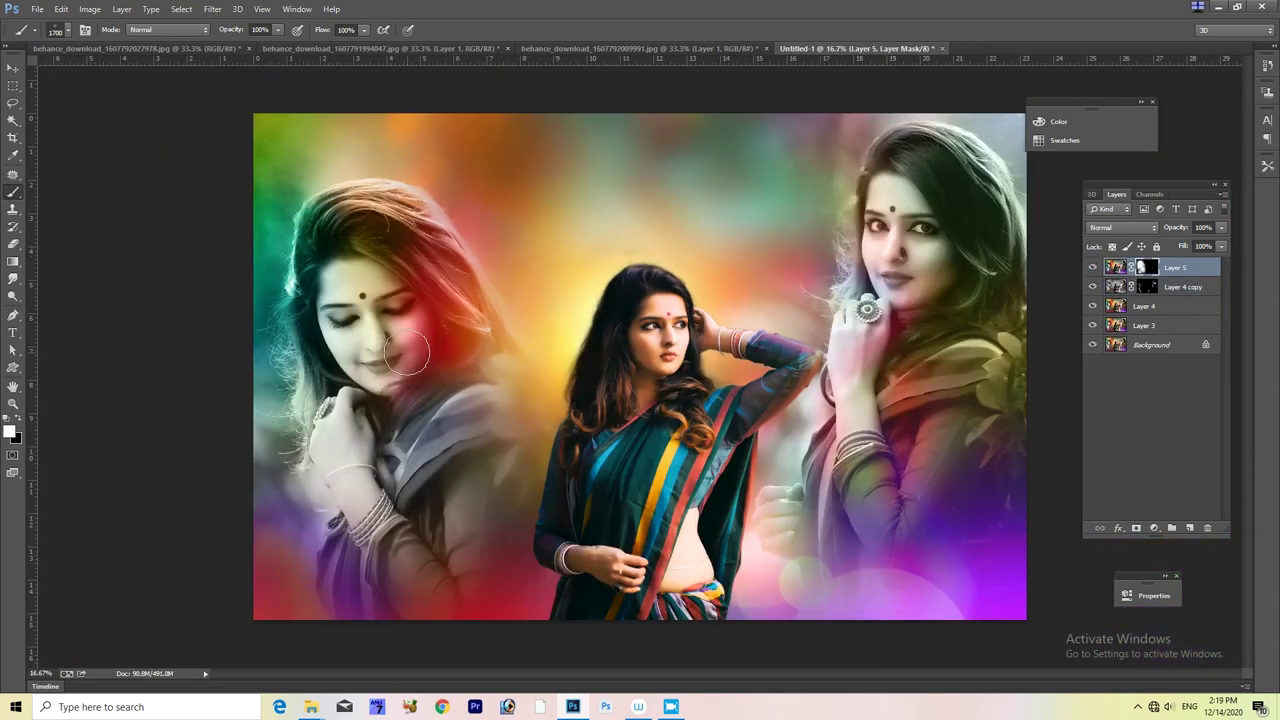
pyautogui.scroll(3, 922, 296)
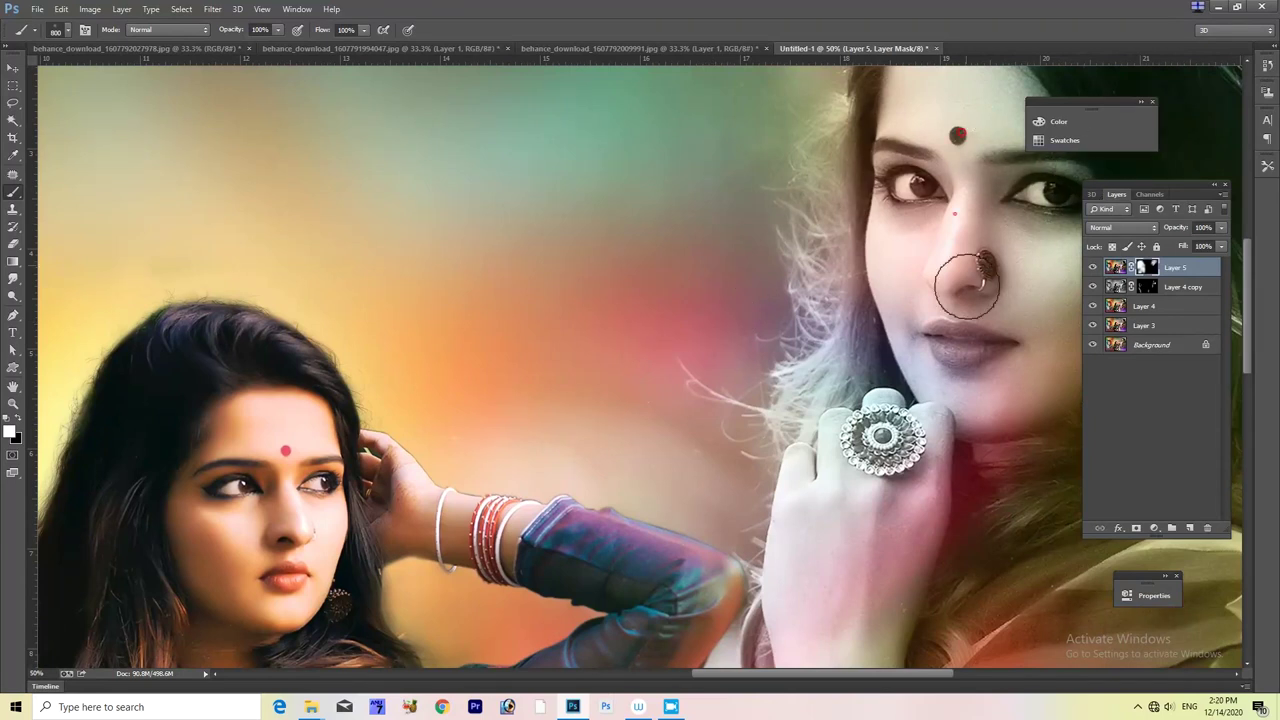
pyautogui.scroll(-3, 957, 133)
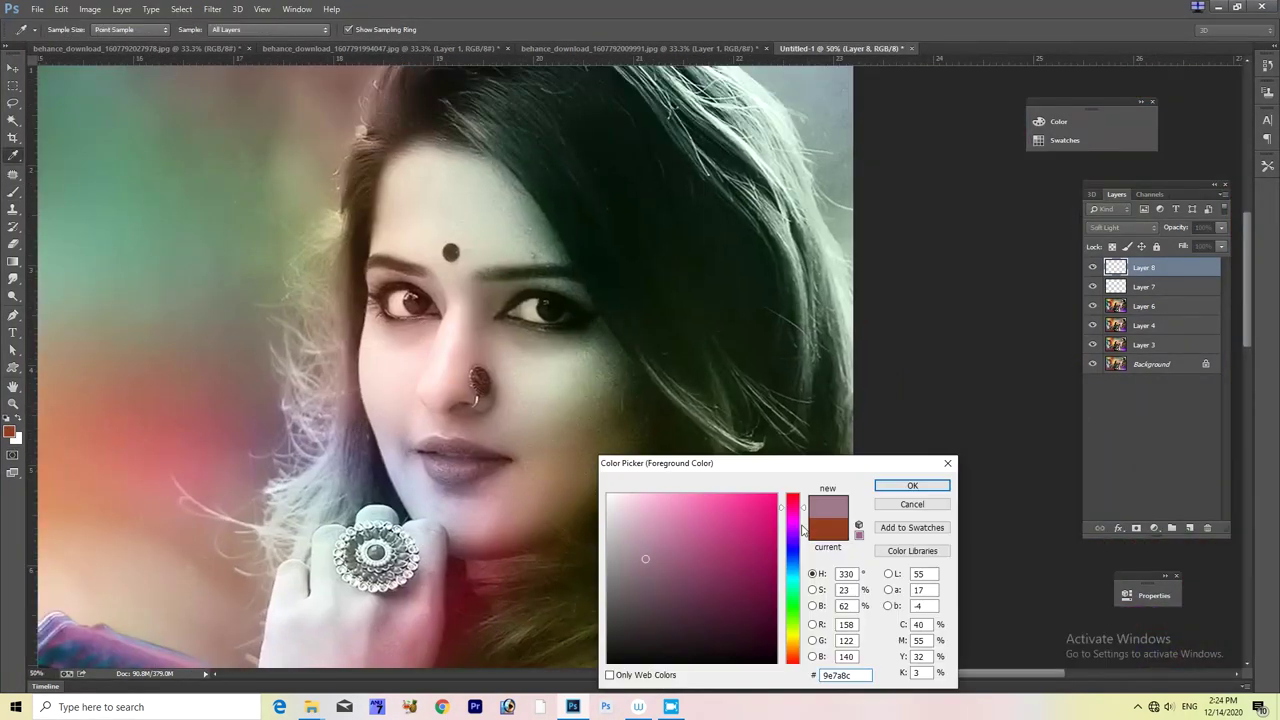
# Step: Create a new Overlay-blended layer for the centre woman's orange eyeshadow and confirm a Hue/Saturation change
pyautogui.hotkey('ctrl', '-')
pyautogui.hotkey('ctrl', '-')
pyautogui.hotkey('ctrl', '-')
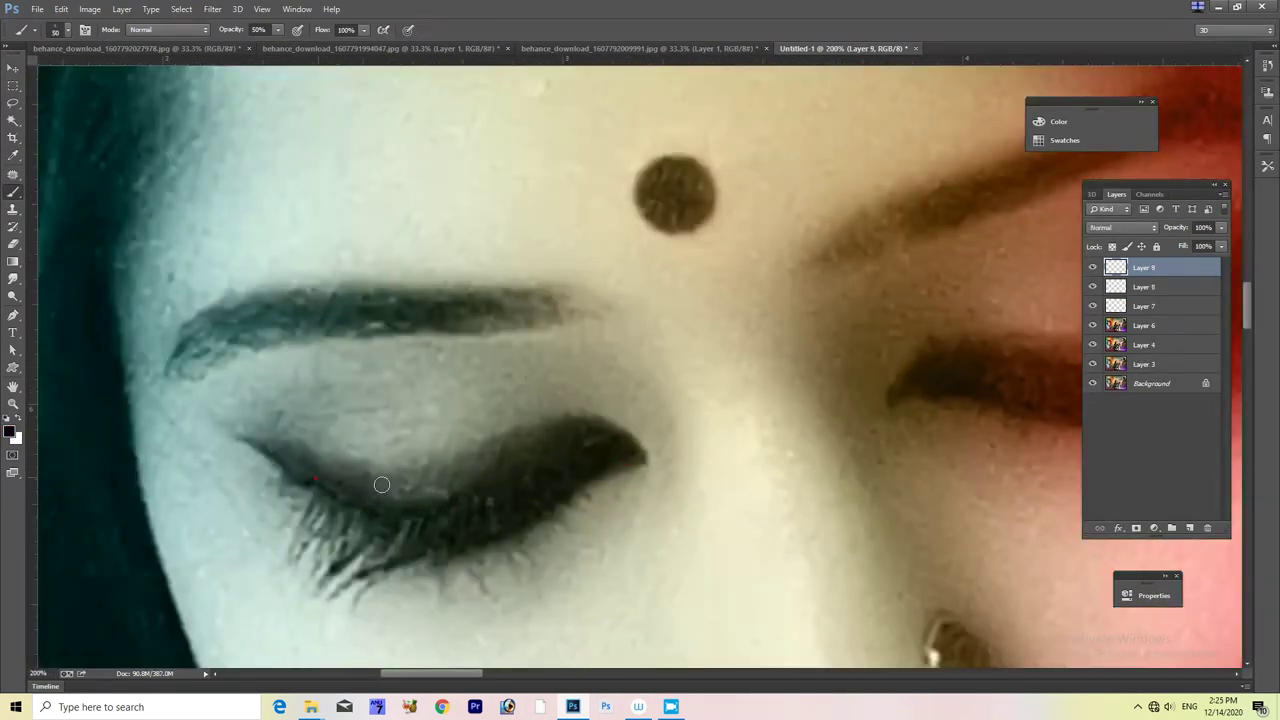
pyautogui.scroll(3, 318, 485)
pyautogui.hscroll(5, 450, 500)
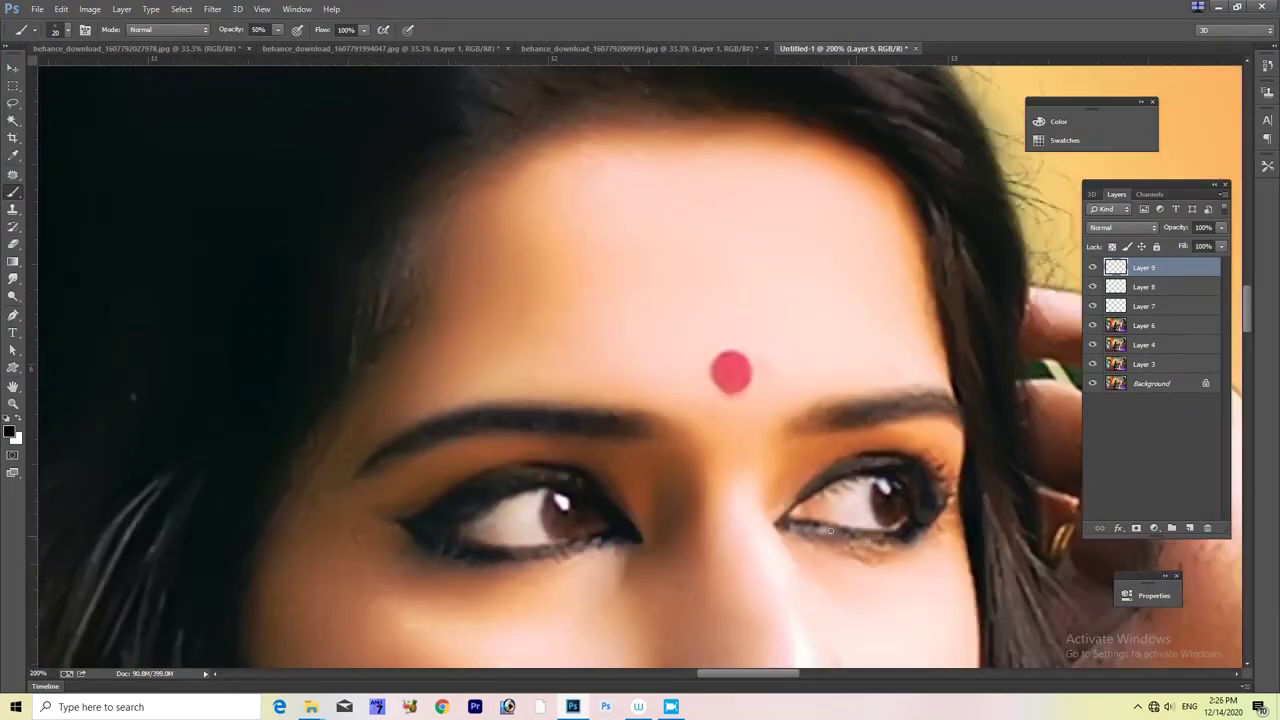
pyautogui.scroll(-1, 686, 449)
pyautogui.hotkey('ctrl', 'shift', 'alt', 'n')
pyautogui.click(167, 29)
pyautogui.click(150, 180)
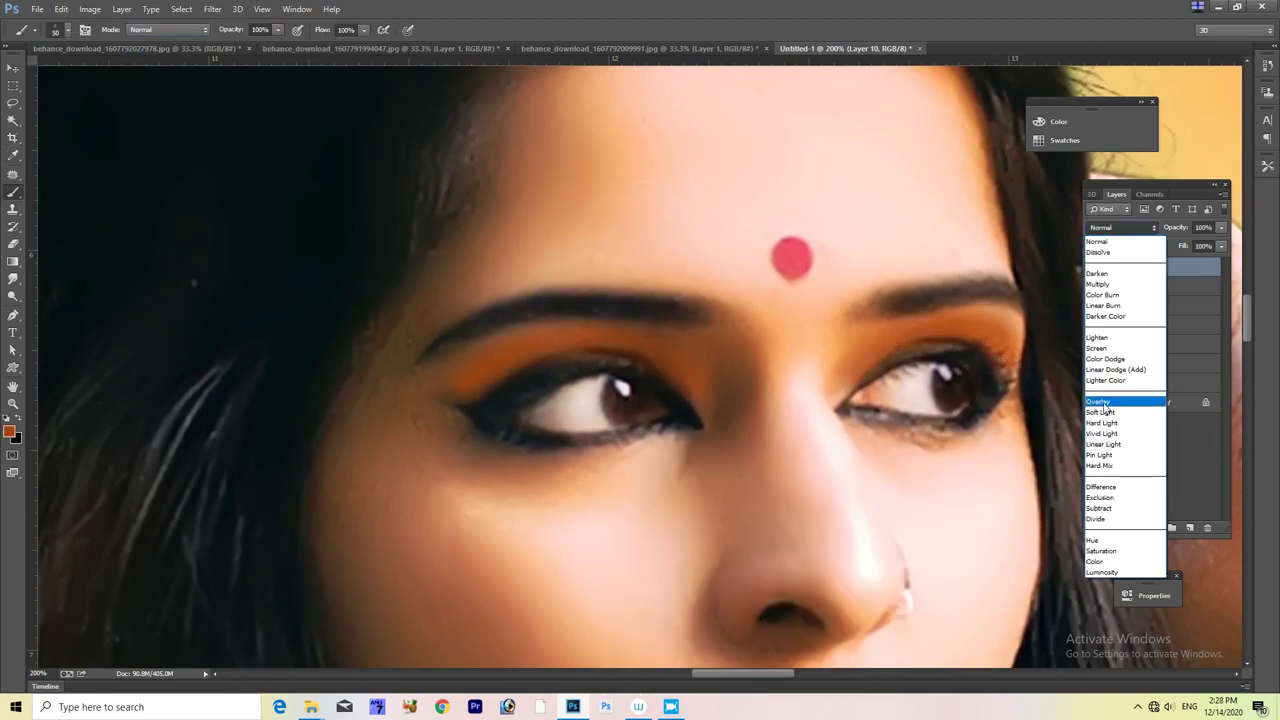
pyautogui.click(337, 296)
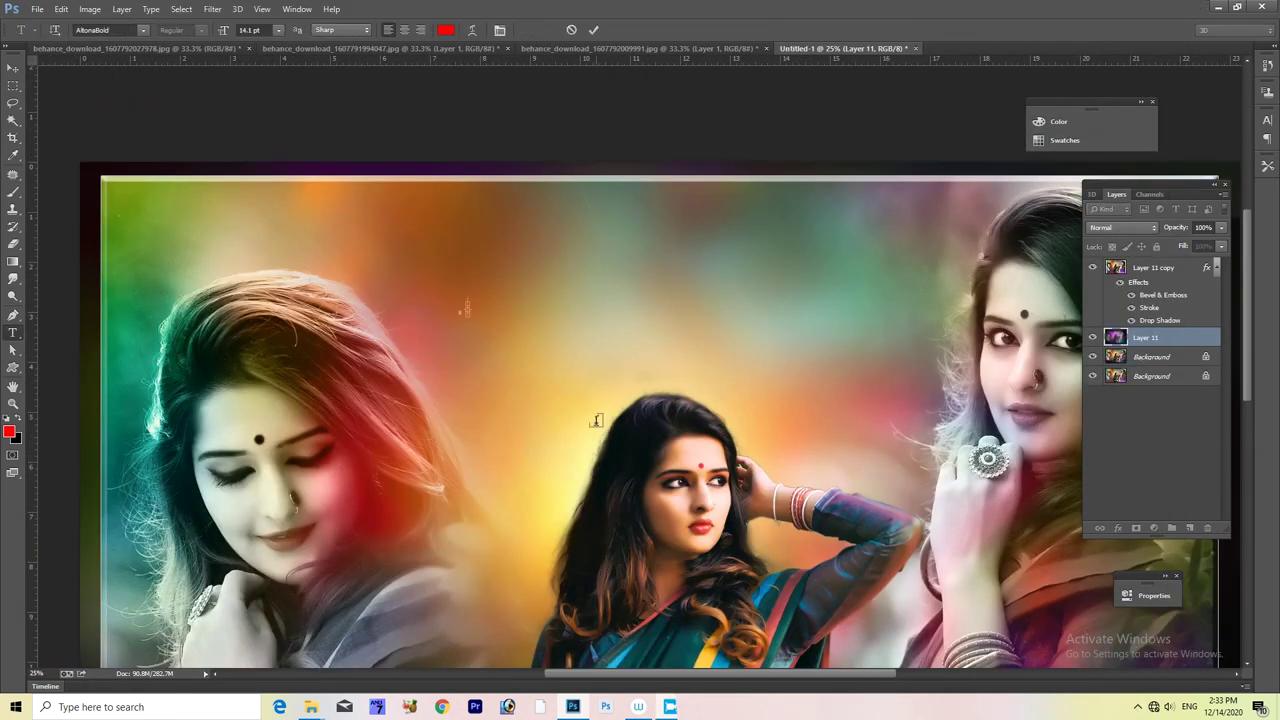
# Step: Type the title text 'Happy Birthday' on the canvas and commit it
pyautogui.click(480, 305)
pyautogui.write('Happy')
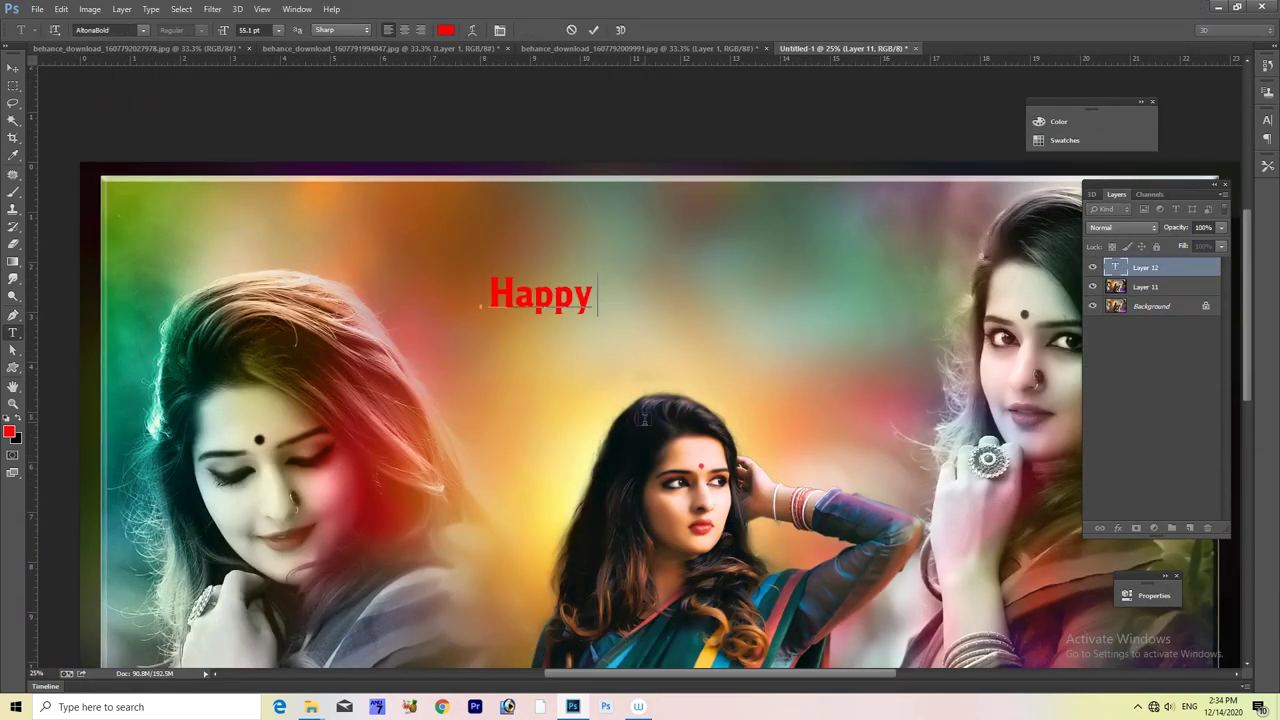
pyautogui.write(' Birthday')
pyautogui.click(593, 29)
pyautogui.press('v')
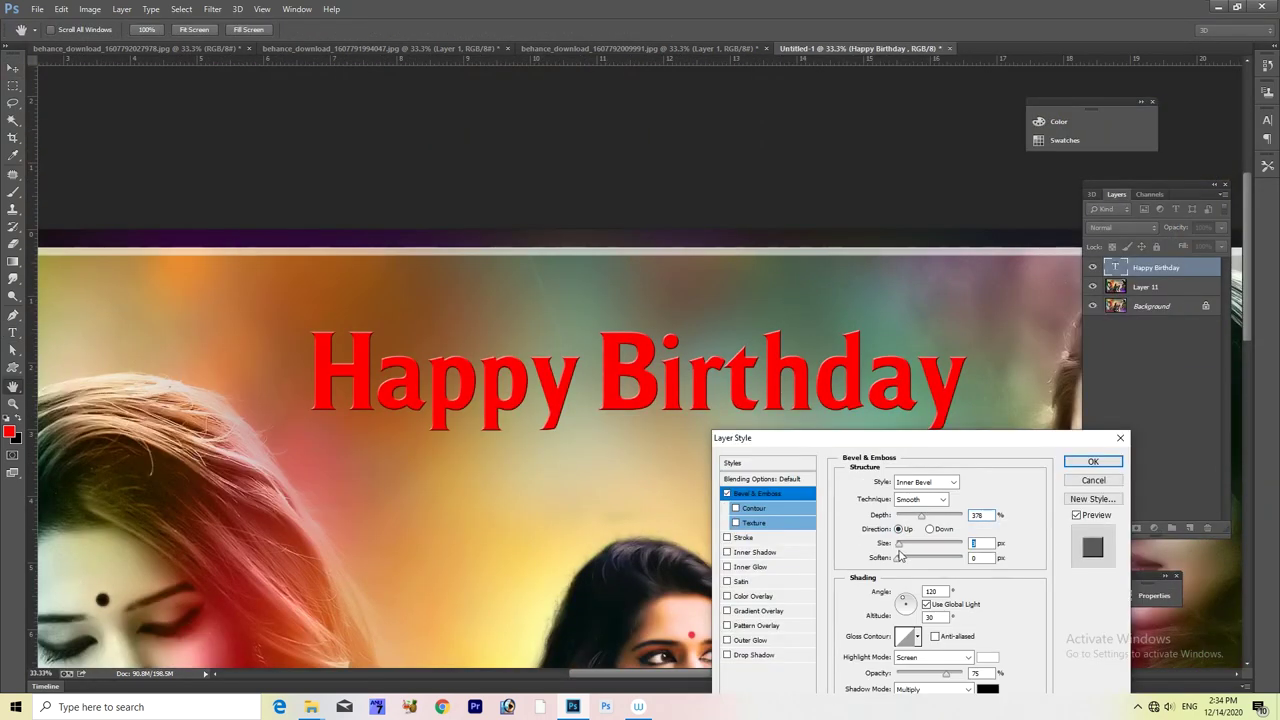
# Step: Give the title a bevel with a light texture and contour, plus a stroke and small drop shadow
pyautogui.click(754, 522)
pyautogui.click(912, 496)
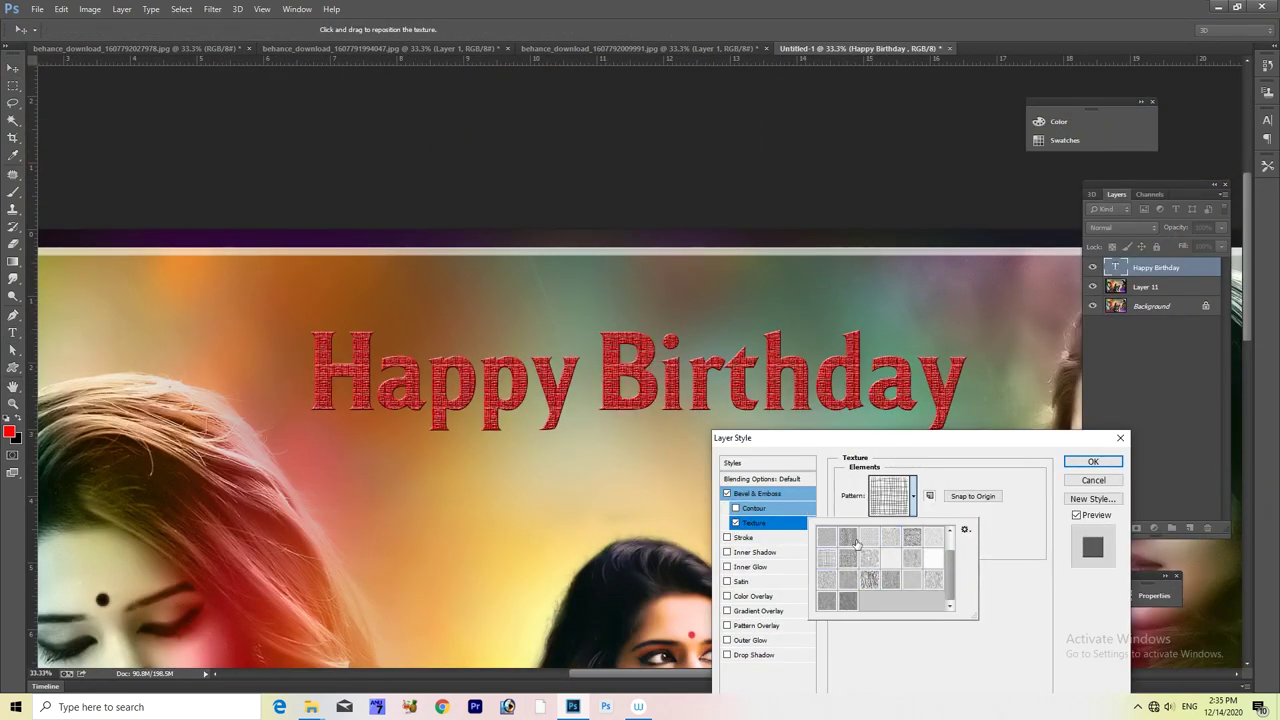
pyautogui.doubleClick(890, 540)
pyautogui.hotkey('ctrl', '+')
pyautogui.hotkey('ctrl', '+')
pyautogui.click(882, 541)
pyautogui.click(736, 522)
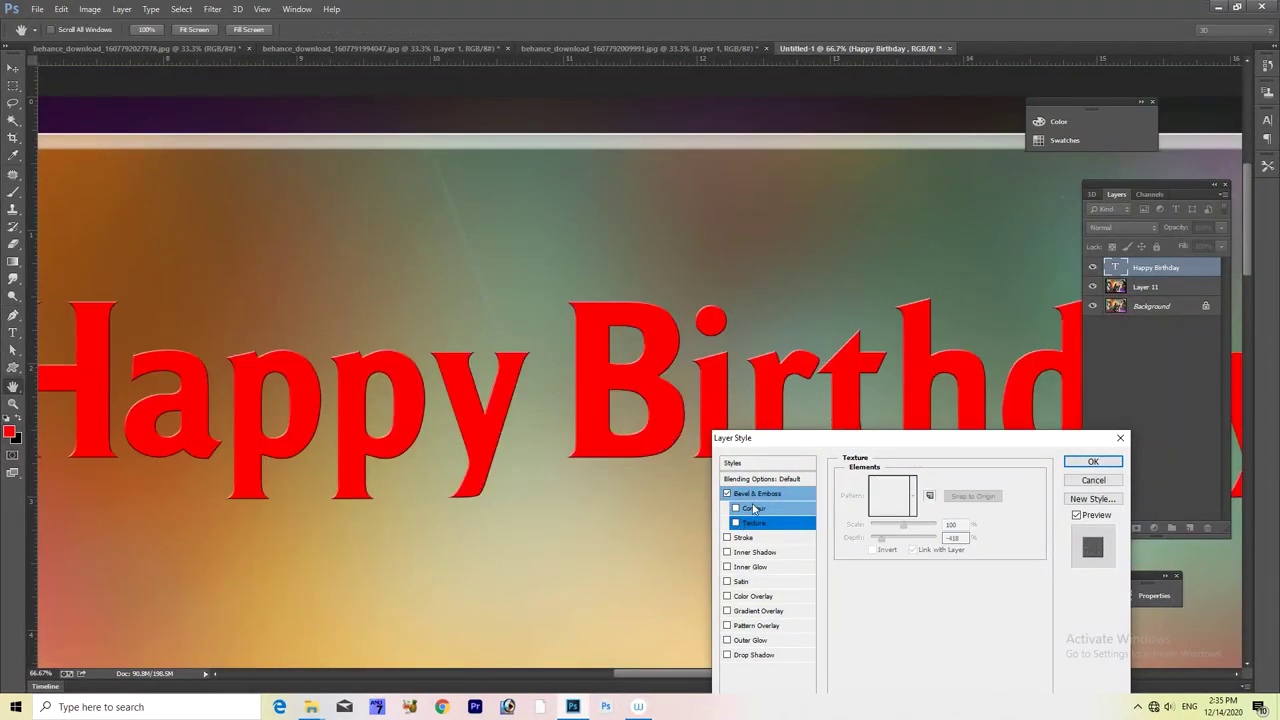
pyautogui.click(754, 654)
pyautogui.moveTo(937, 540); pyautogui.dragTo(910, 540)
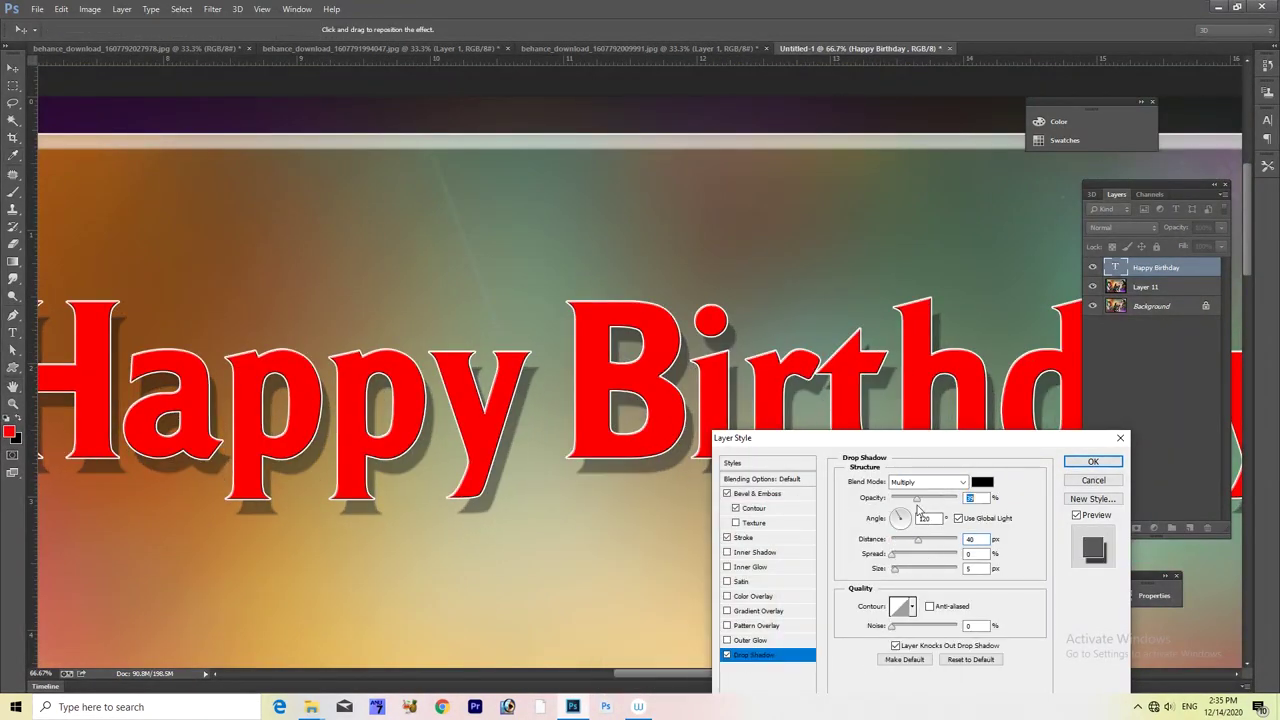
pyautogui.moveTo(760, 437); pyautogui.dragTo(722, 252)
# Step: Add a Blue 1 gradient overlay to the title
pyautogui.click(720, 426)
pyautogui.click(880, 333)
pyautogui.click(968, 362)
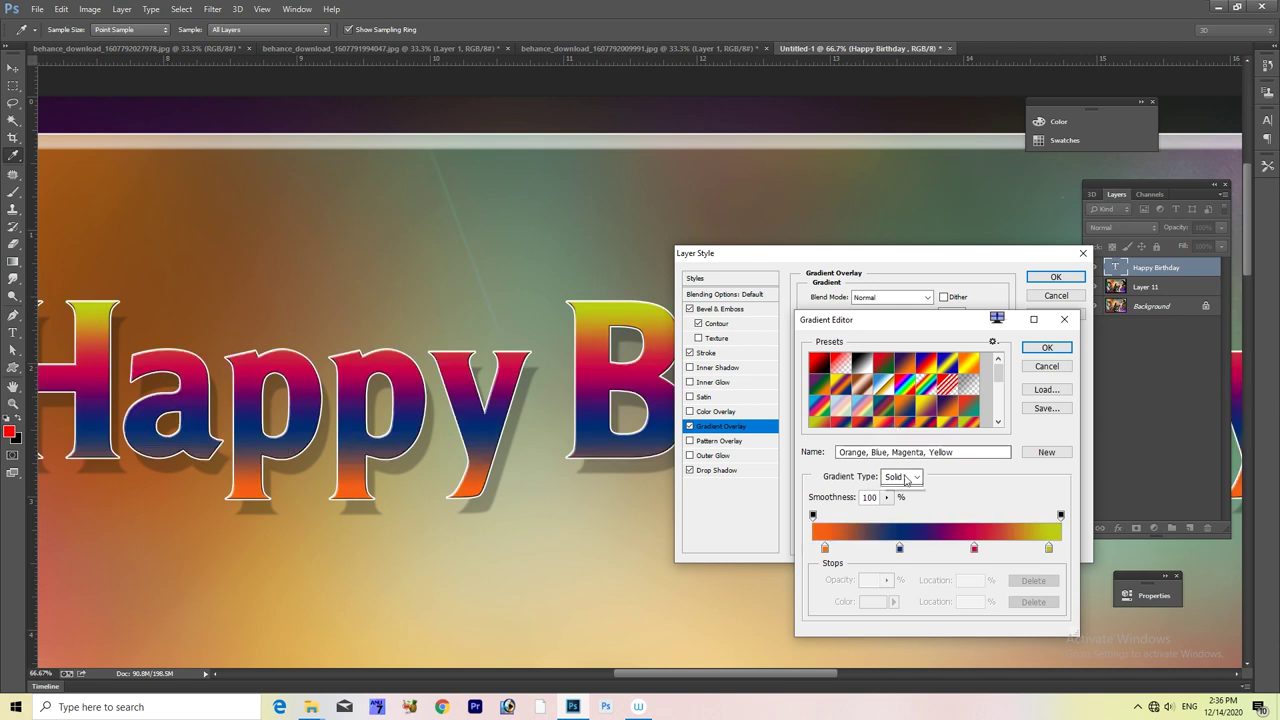
pyautogui.scroll(-3, 900, 385)
pyautogui.click(864, 362)
pyautogui.click(1047, 347)
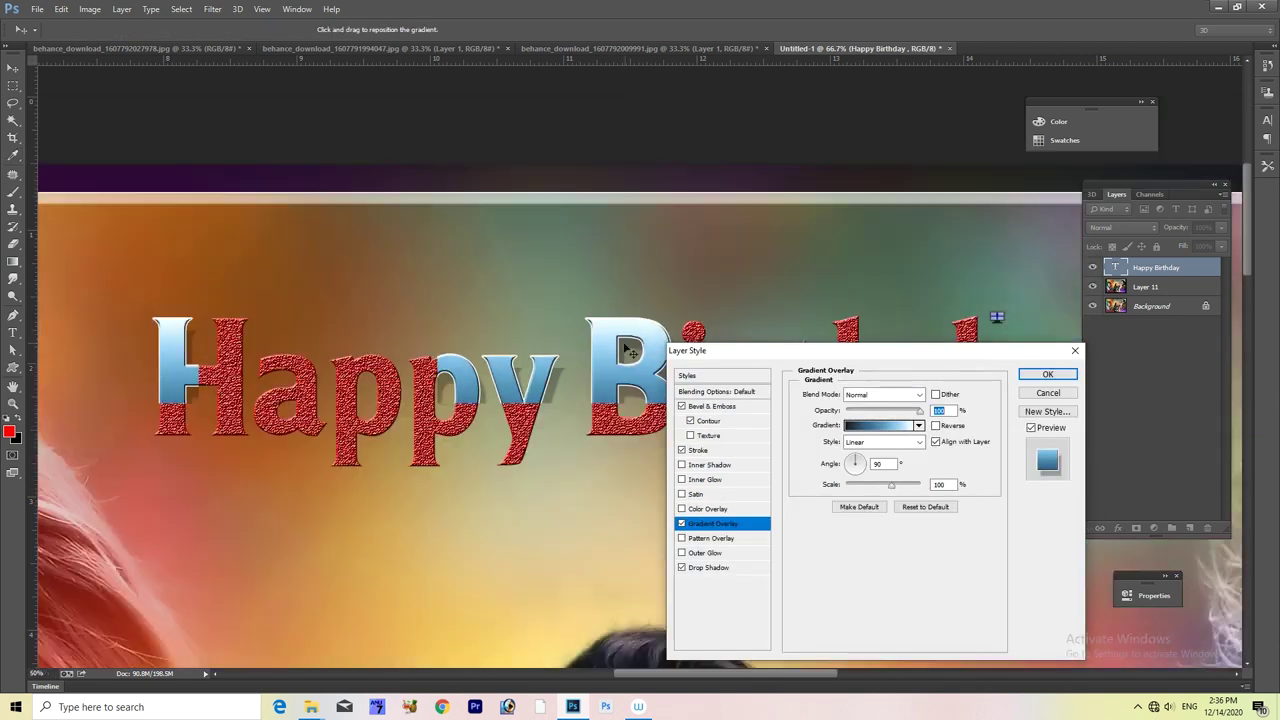
# Step: Re-enable the bevel texture at a lower depth and try a pattern overlay
pyautogui.click(141, 287)
pyautogui.scroll(6, 723, 420)
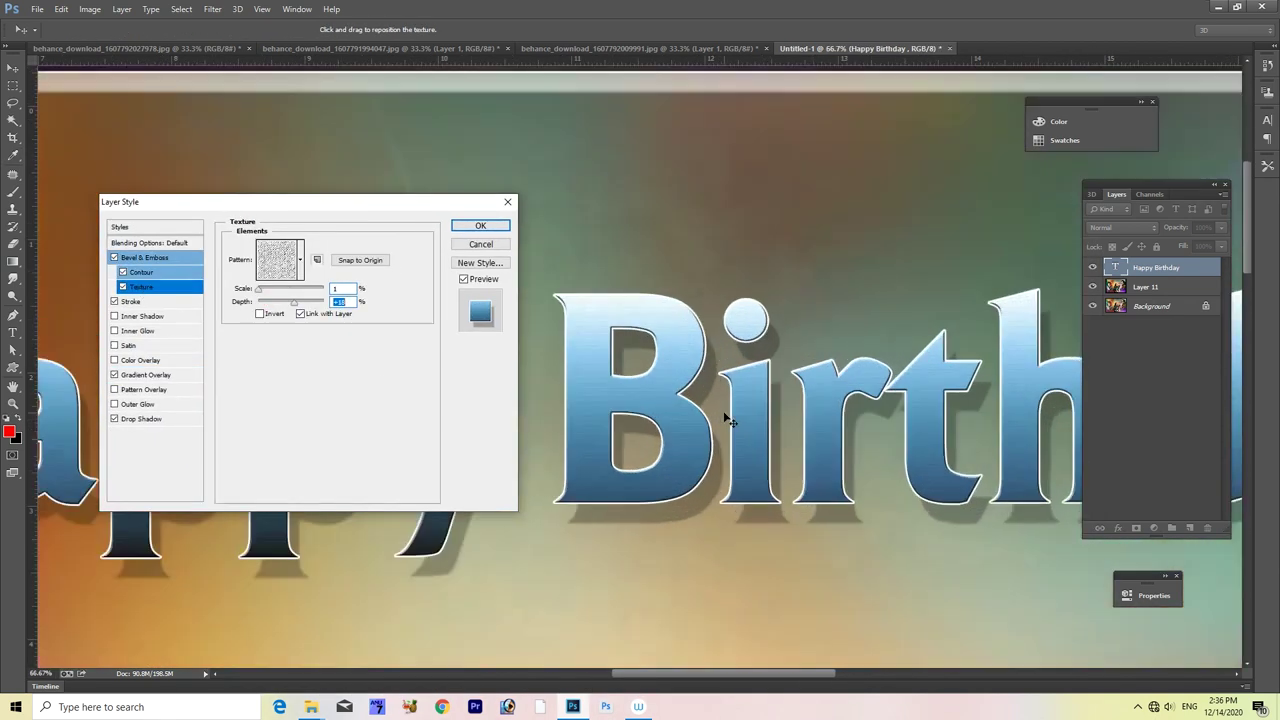
pyautogui.moveTo(317, 302); pyautogui.dragTo(291, 302)
pyautogui.click(143, 389)
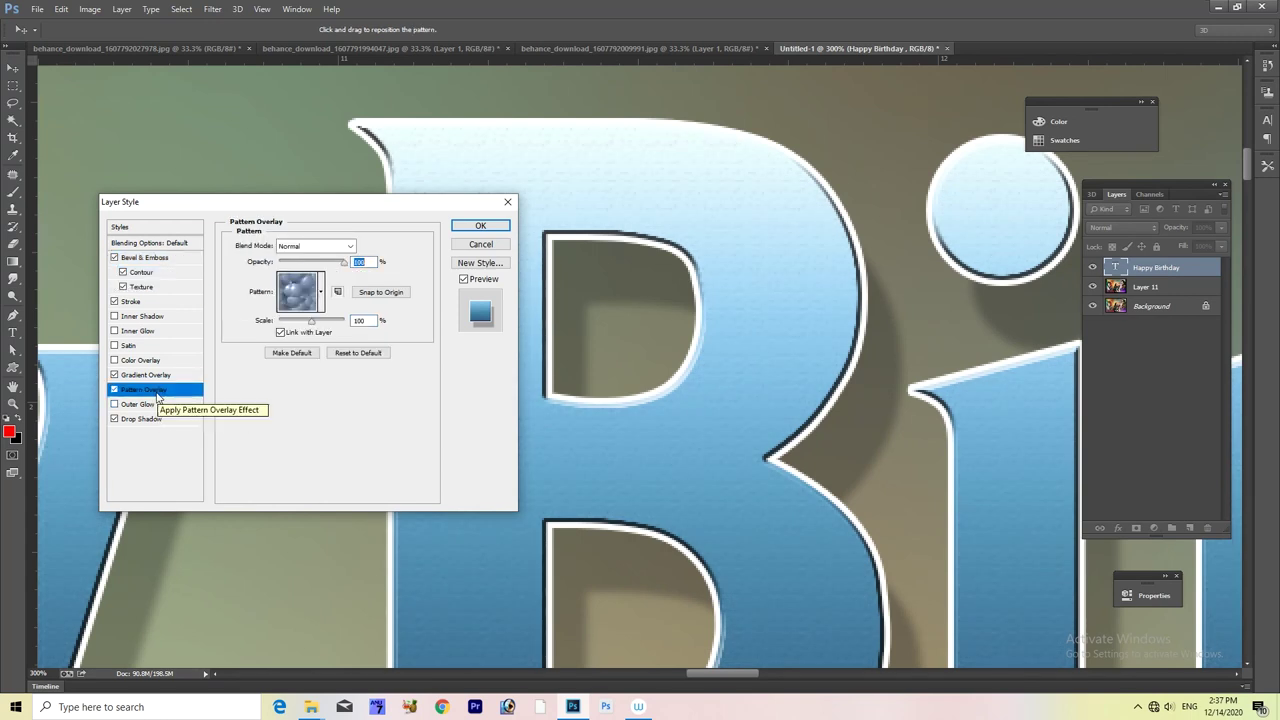
pyautogui.scroll(-4, 640, 400)
pyautogui.moveTo(130, 202); pyautogui.dragTo(630, 237)
# Step: Add a dark outer glow and a pink inner glow to the title
pyautogui.click(760, 328)
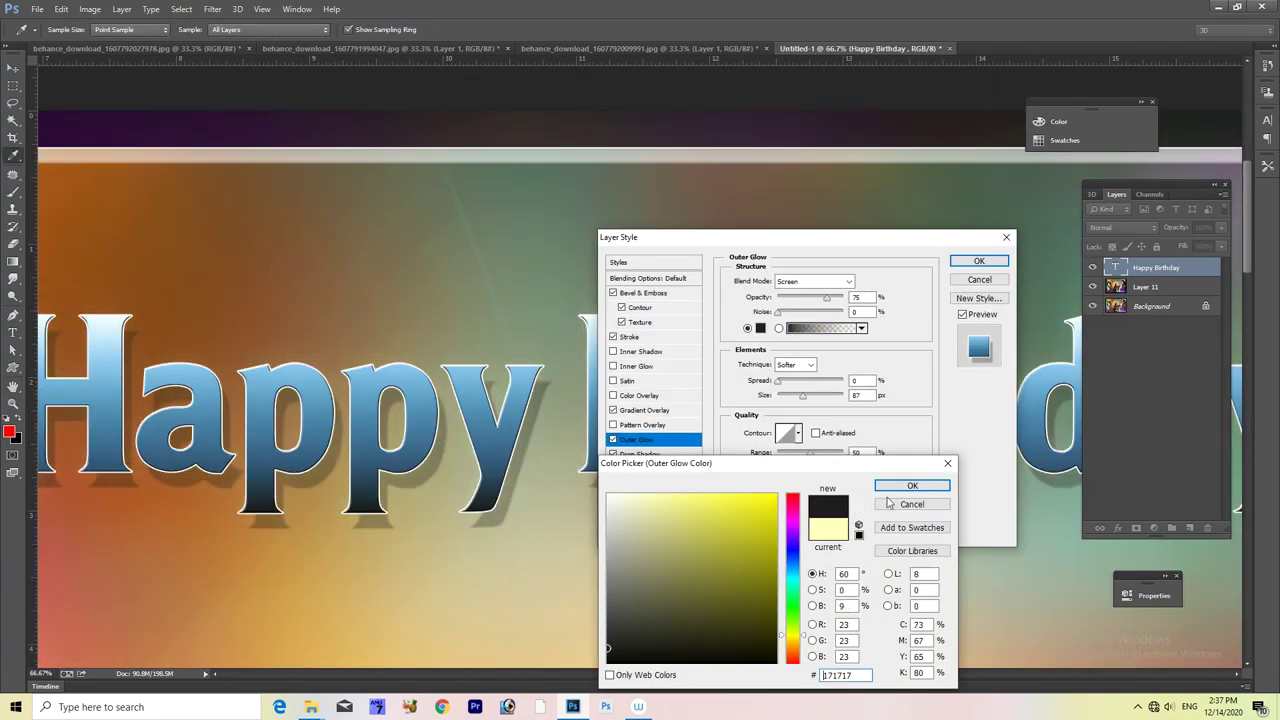
pyautogui.click(912, 485)
pyautogui.click(630, 366)
pyautogui.click(760, 328)
pyautogui.click(792, 517)
pyautogui.click(650, 494)
pyautogui.click(912, 485)
# Step: Change the inner glow to purple with larger size and choke, and apply the styles
pyautogui.click(760, 328)
pyautogui.click(792, 532)
pyautogui.click(912, 485)
pyautogui.moveTo(803, 410); pyautogui.dragTo(790, 394)
pyautogui.moveTo(810, 466); pyautogui.dragTo(826, 466)
pyautogui.click(787, 446)
pyautogui.click(737, 163)
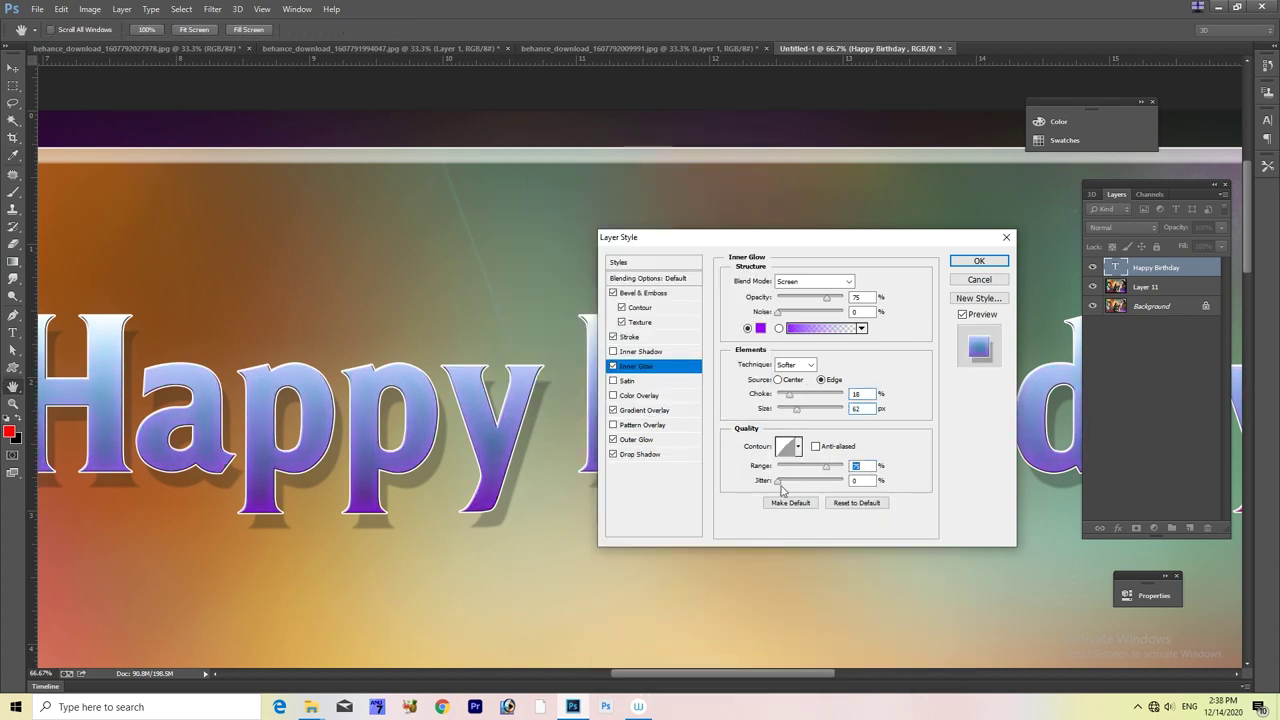
pyautogui.click(979, 260)
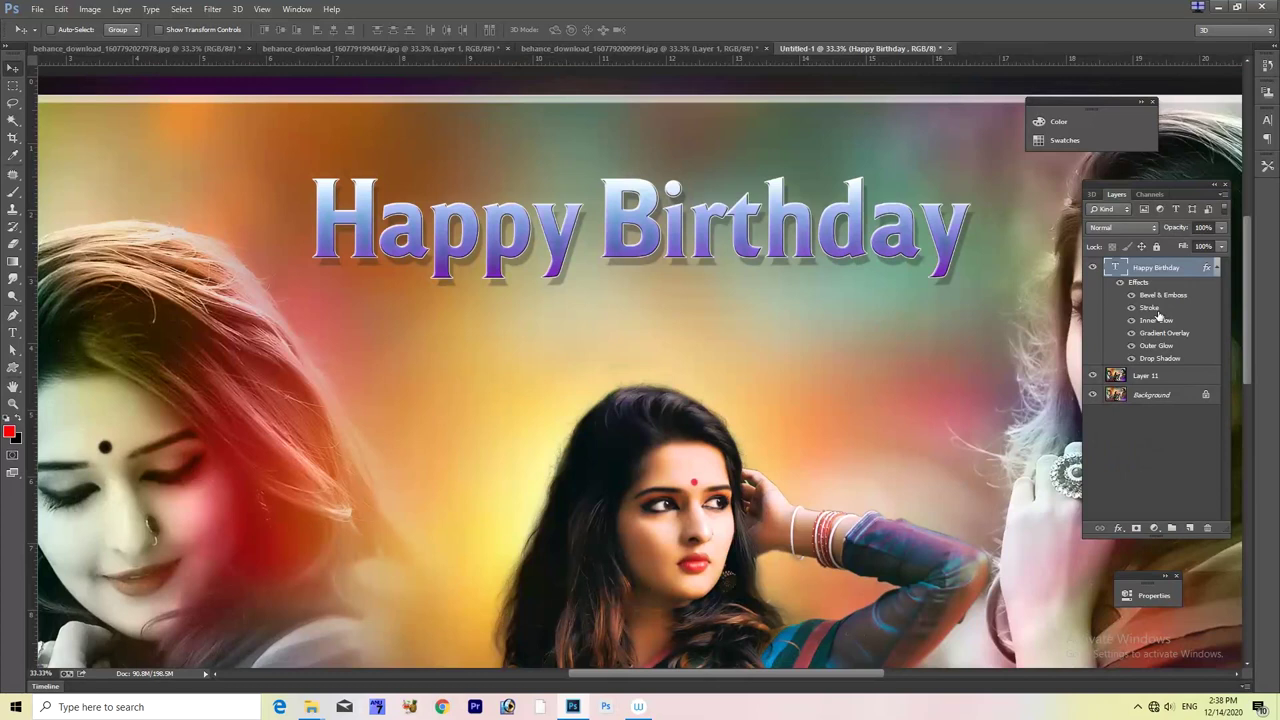
# Step: Recolour the title stroke yellow-green and group the title into Group 1
pyautogui.doubleClick(1150, 307)
pyautogui.click(760, 371)
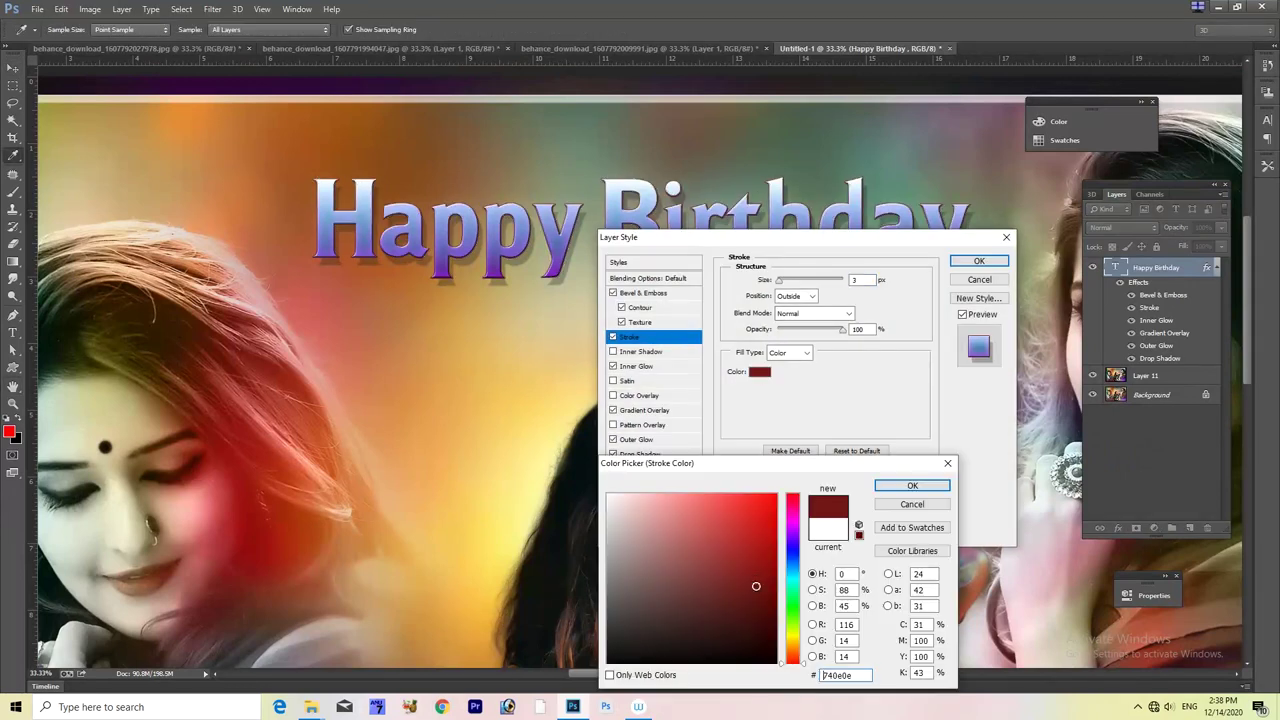
pyautogui.moveTo(792, 600); pyautogui.dragTo(792, 520)
pyautogui.click(731, 542)
pyautogui.click(912, 485)
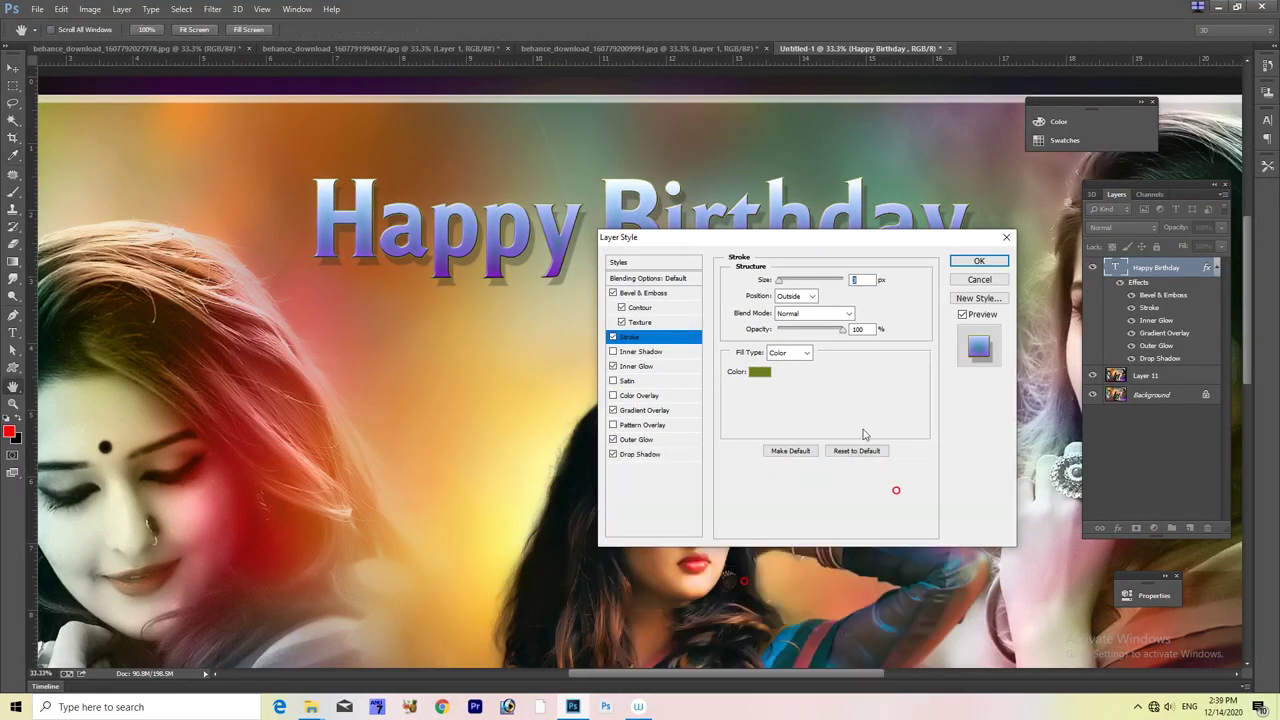
pyautogui.click(979, 260)
pyautogui.hotkey('ctrl', 'g')
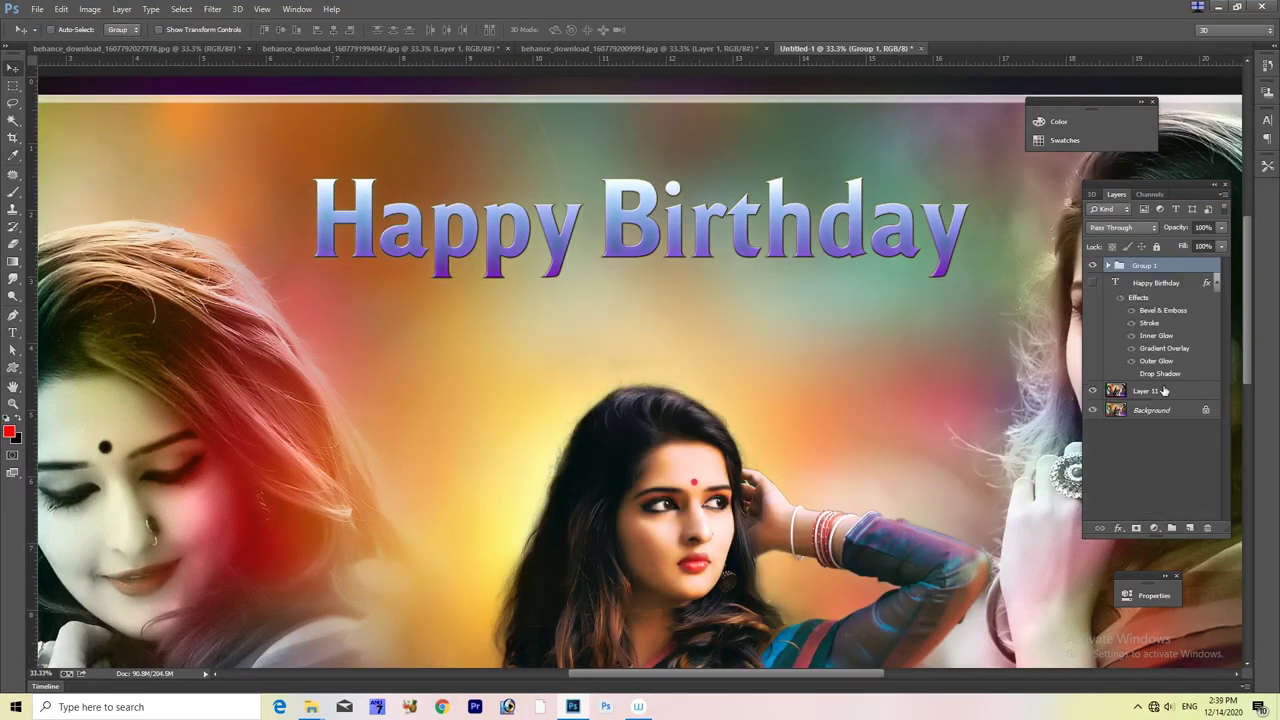
# Step: Duplicate the Happy Birthday title group
pyautogui.hotkey('ctrl', 'shift', 'alt', 'n')
pyautogui.hotkey('ctrl', 'z')
pyautogui.hotkey('ctrl', 'j')
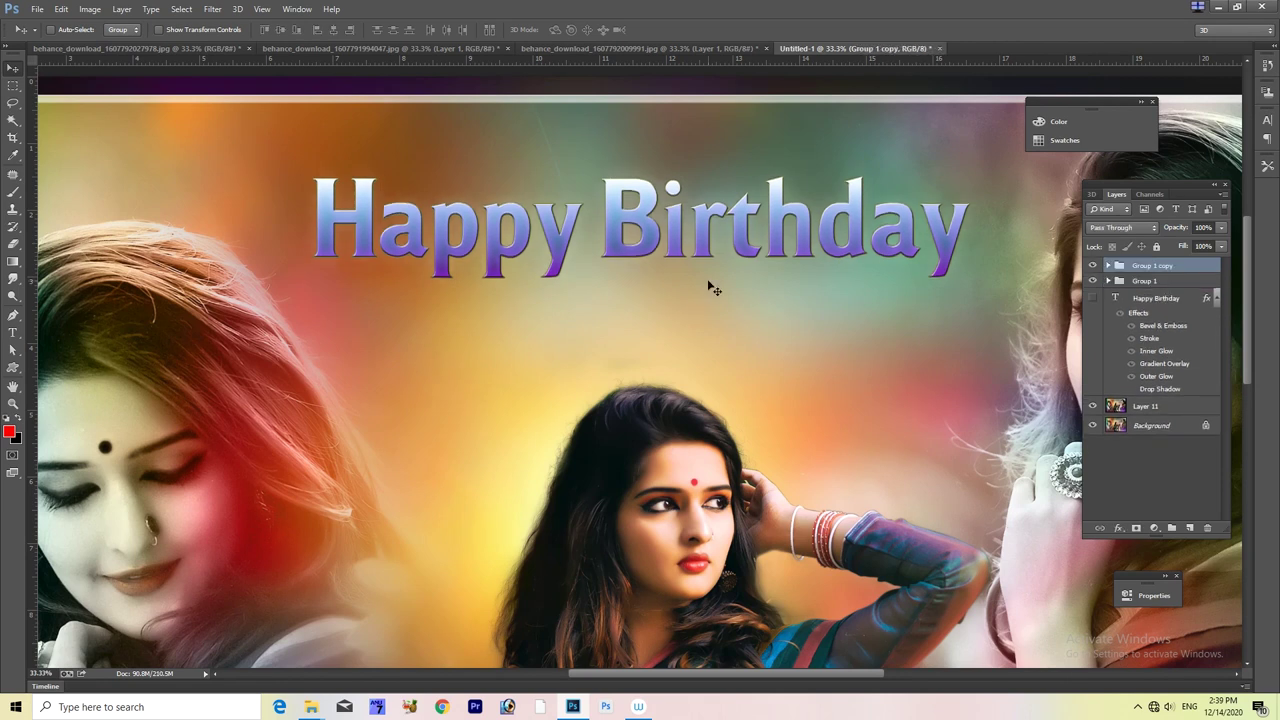
pyautogui.hotkey('ctrl', '+')
pyautogui.hotkey('ctrl', '-')
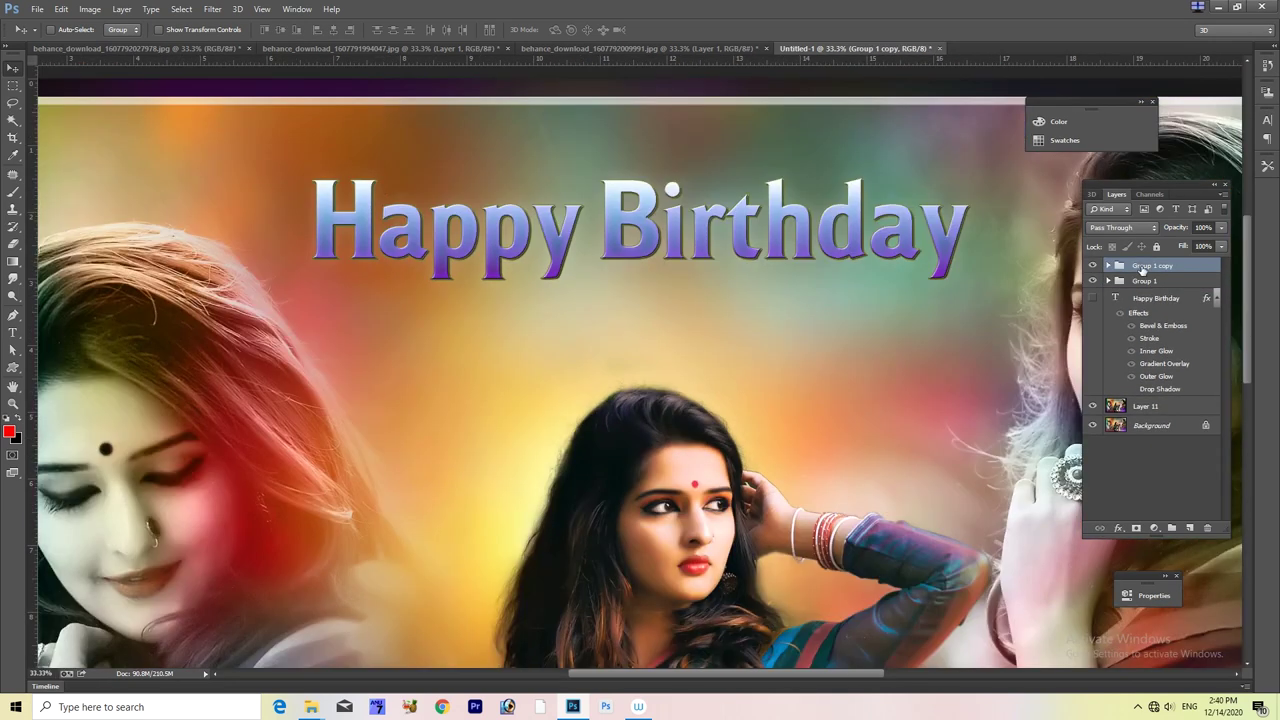
pyautogui.hotkey('ctrl', 'j')
pyautogui.hotkey('ctrl', '+')
pyautogui.hotkey('ctrl', '-')
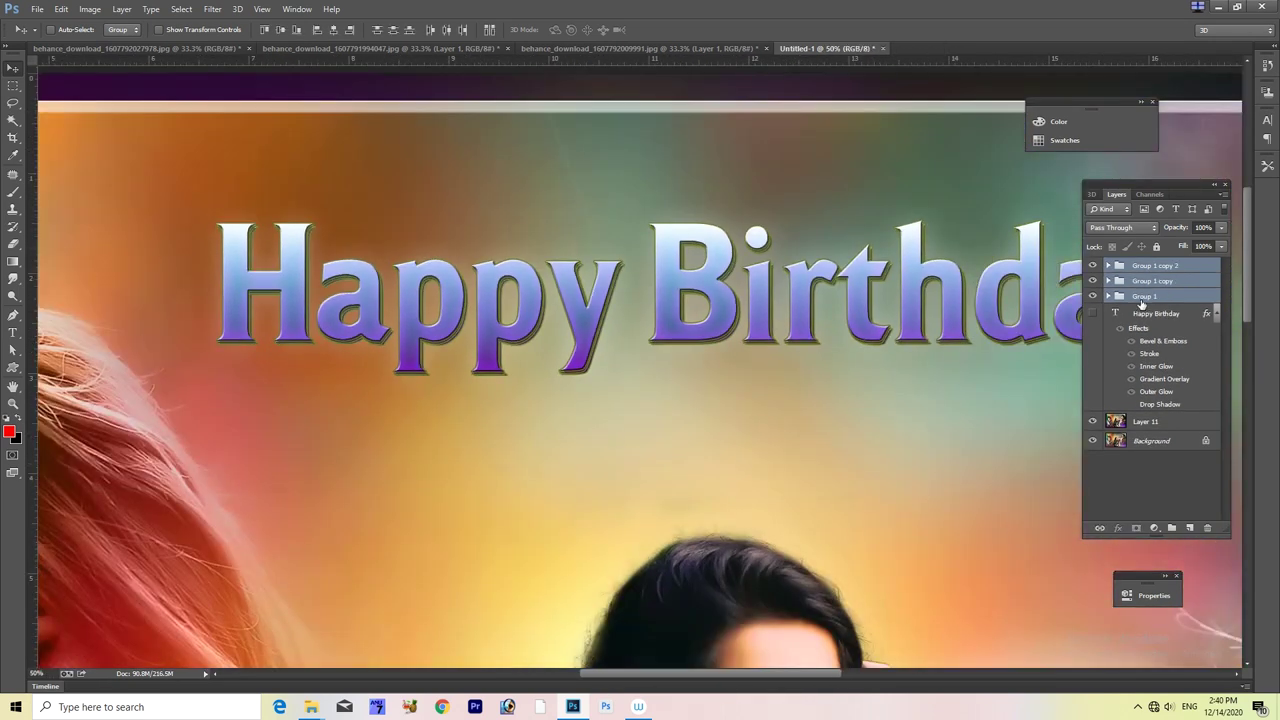
# Step: Merge the copy, fill it black, move it under the title and skew it into a shadow
pyautogui.hotkey('ctrl', 'shift', 'alt', 'n')
pyautogui.hotkey('ctrl', 'e')
pyautogui.hotkey('ctrl', 'shift', '[')
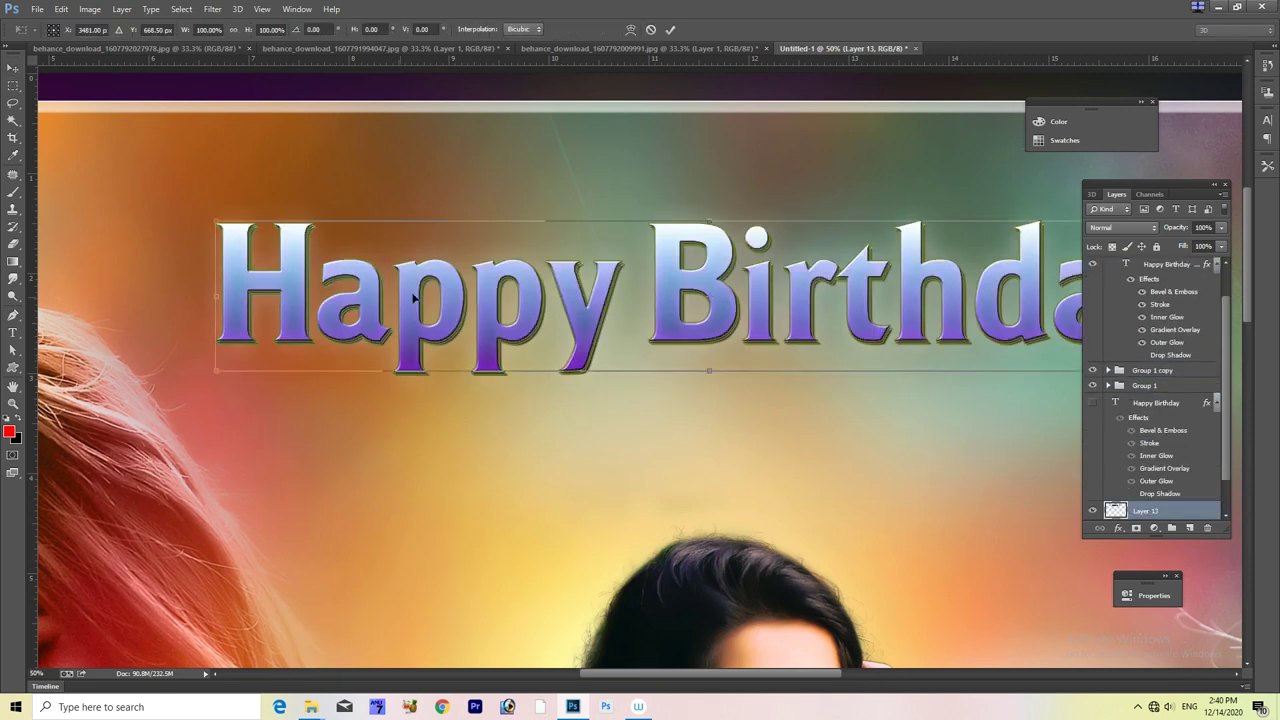
pyautogui.hotkey('ctrl', '-')
pyautogui.hotkey('ctrl', 't')
pyautogui.moveTo(690, 262)
pyautogui.mouseDown()
pyautogui.moveTo(730, 263)
pyautogui.moveTo(710, 276)
pyautogui.mouseUp()
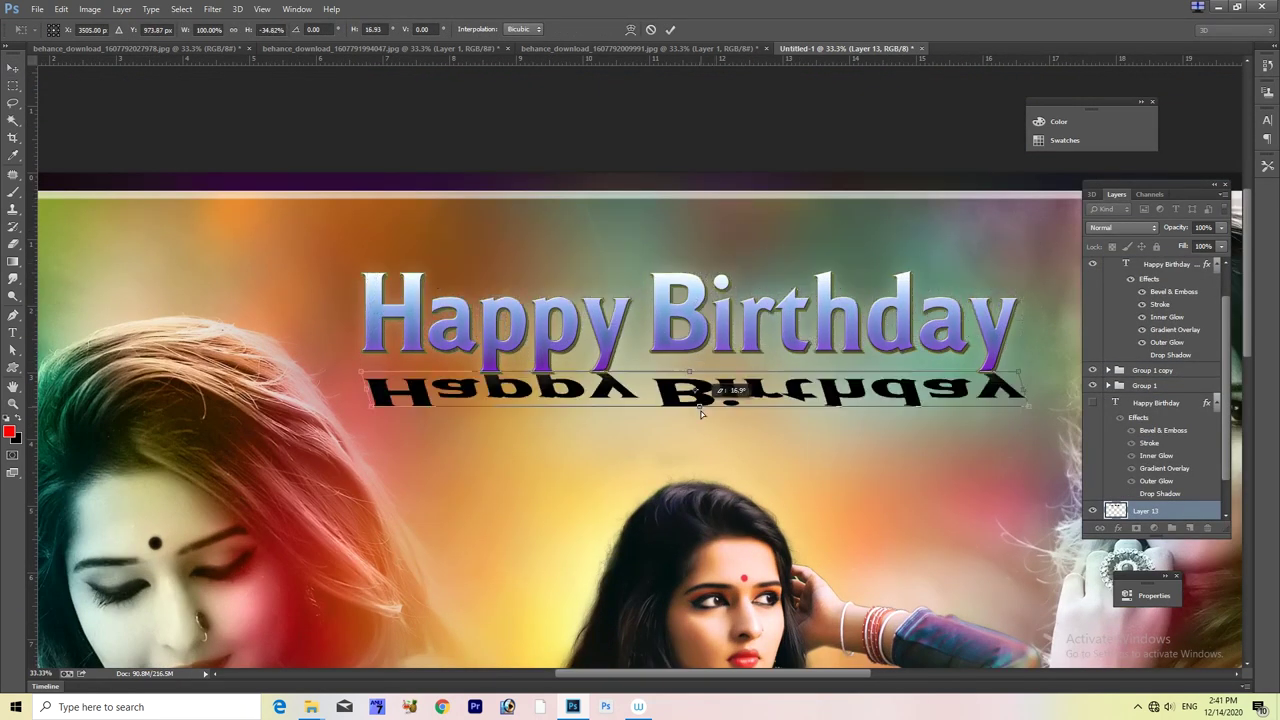
pyautogui.press('Return')
# Step: Set the black shadow copy to Soft Light blending at 14% opacity
pyautogui.hotkey('ctrl', '+')
pyautogui.click(1221, 227)
pyautogui.moveTo(1200, 243); pyautogui.dragTo(1170, 243)
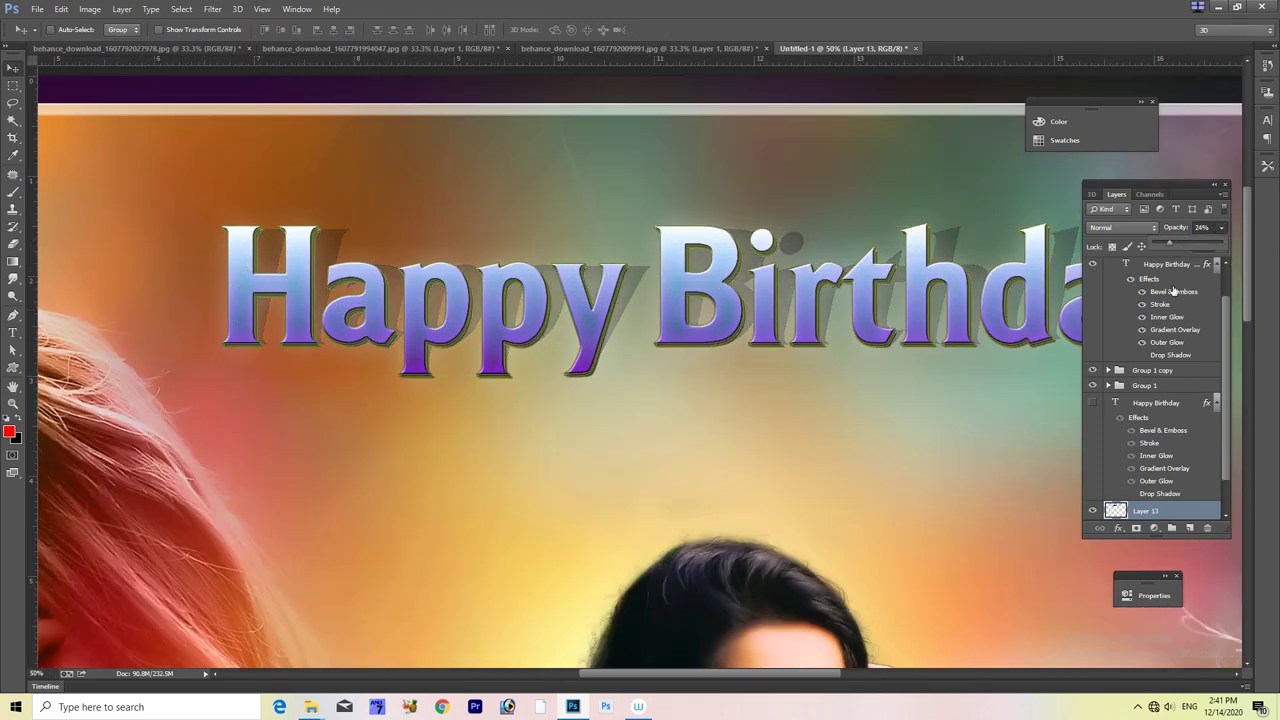
pyautogui.hotkey('ctrl', '-')
pyautogui.hotkey('ctrl', '-')
pyautogui.press('Return')
pyautogui.hotkey('shift', 'alt', 'f')
pyautogui.press('1')
pyautogui.press('4')
# Step: Drag the SOORIYA 003.psd design file into Photoshop
pyautogui.hotkey('ctrl', '-')
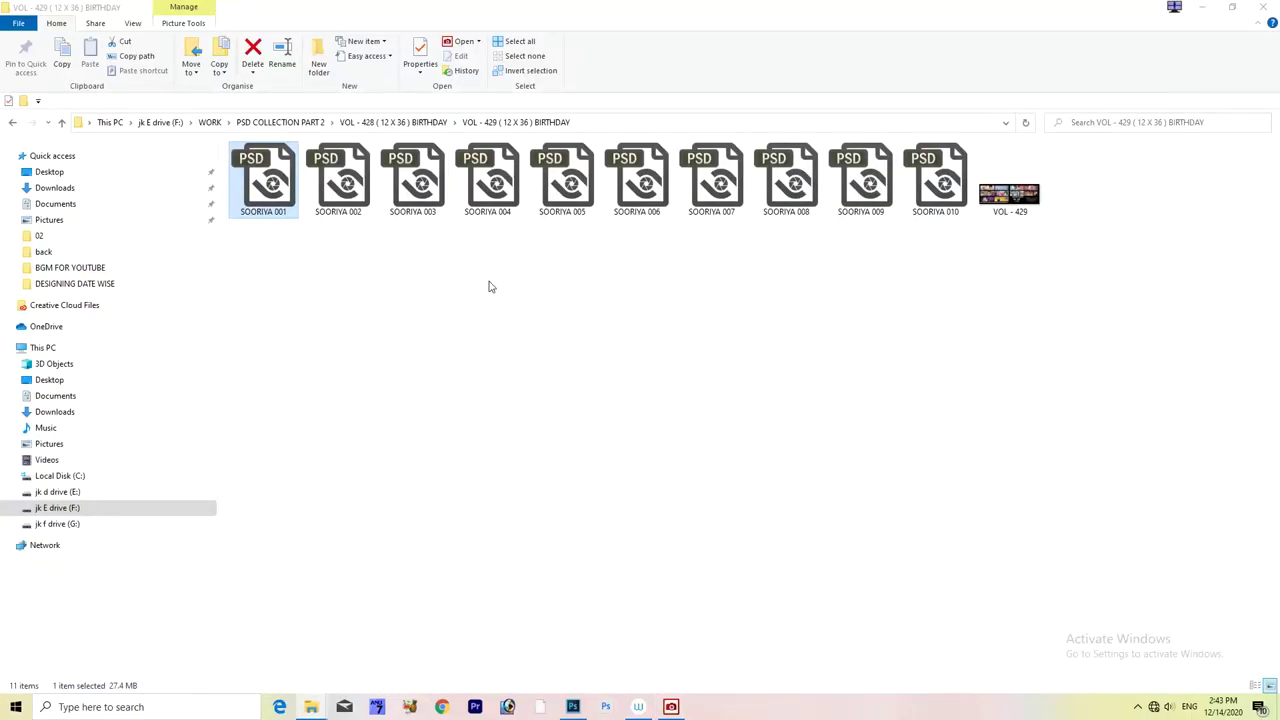
pyautogui.moveTo(412, 180); pyautogui.dragTo(490, 505)
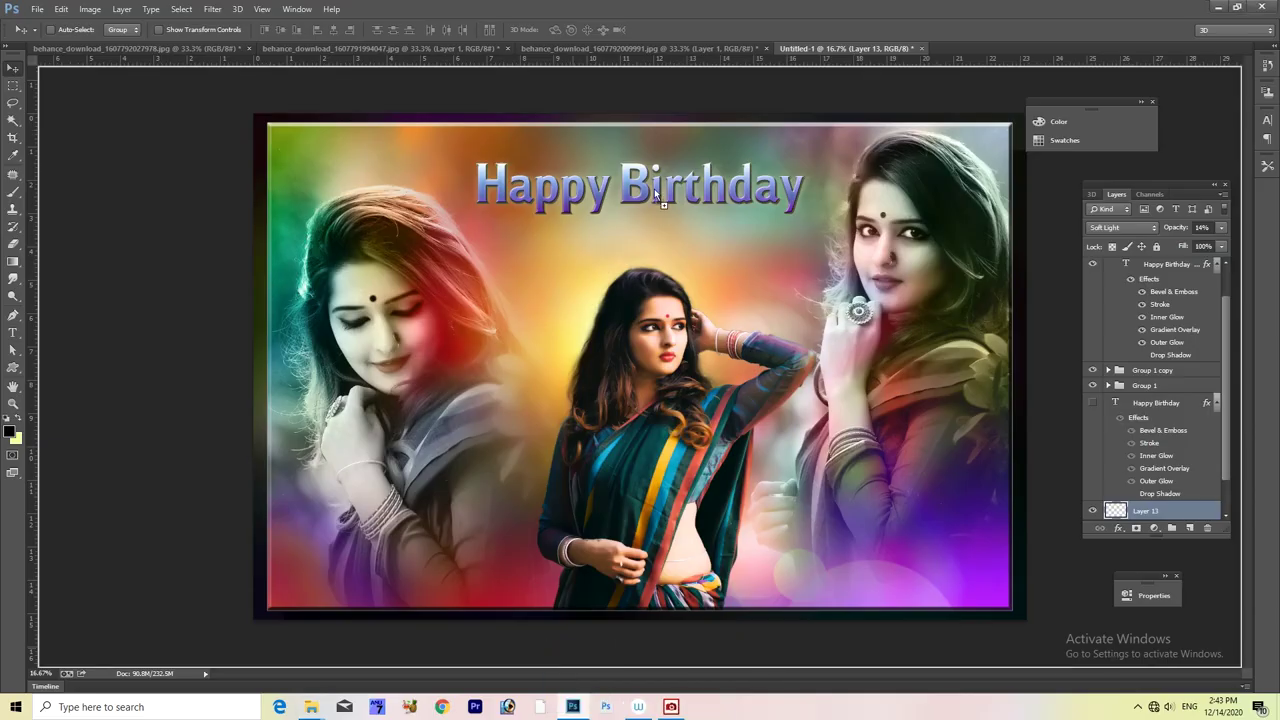
pyautogui.moveTo(490, 505); pyautogui.dragTo(911, 4)
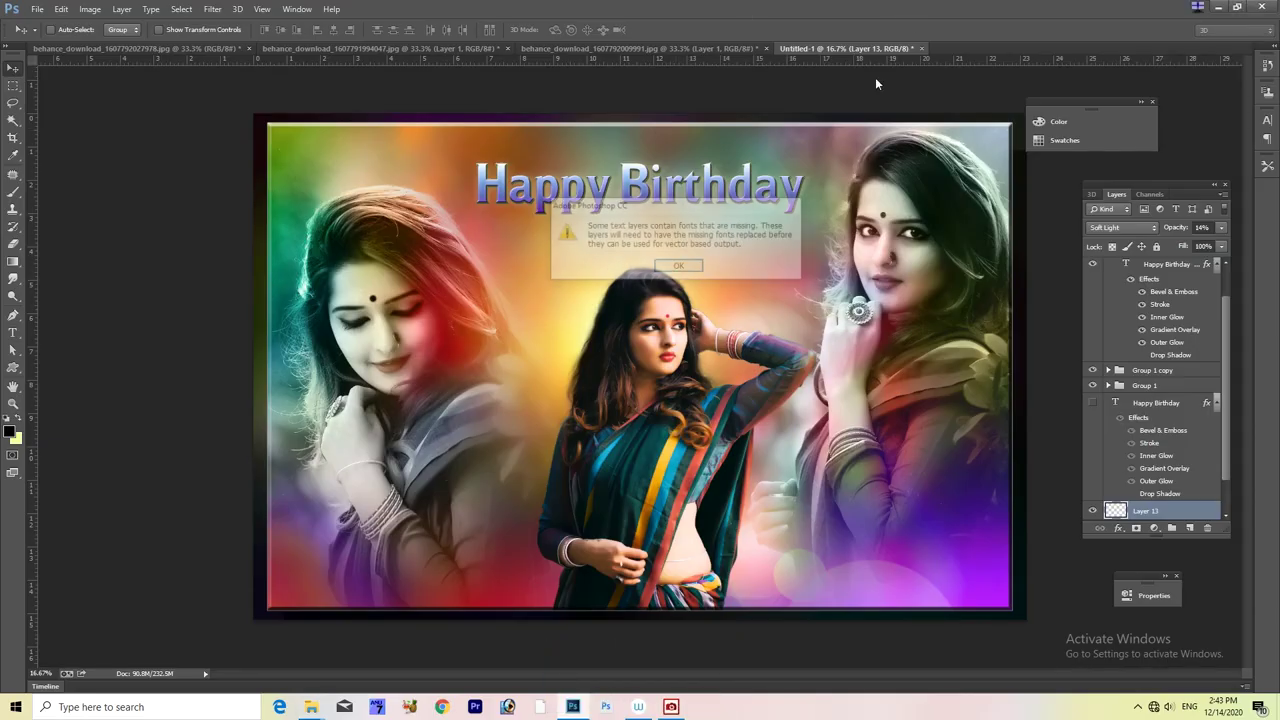
# Step: Dismiss the missing-fonts warning and select the balloon artwork's layers in SOORIYA 003
pyautogui.click(696, 271)
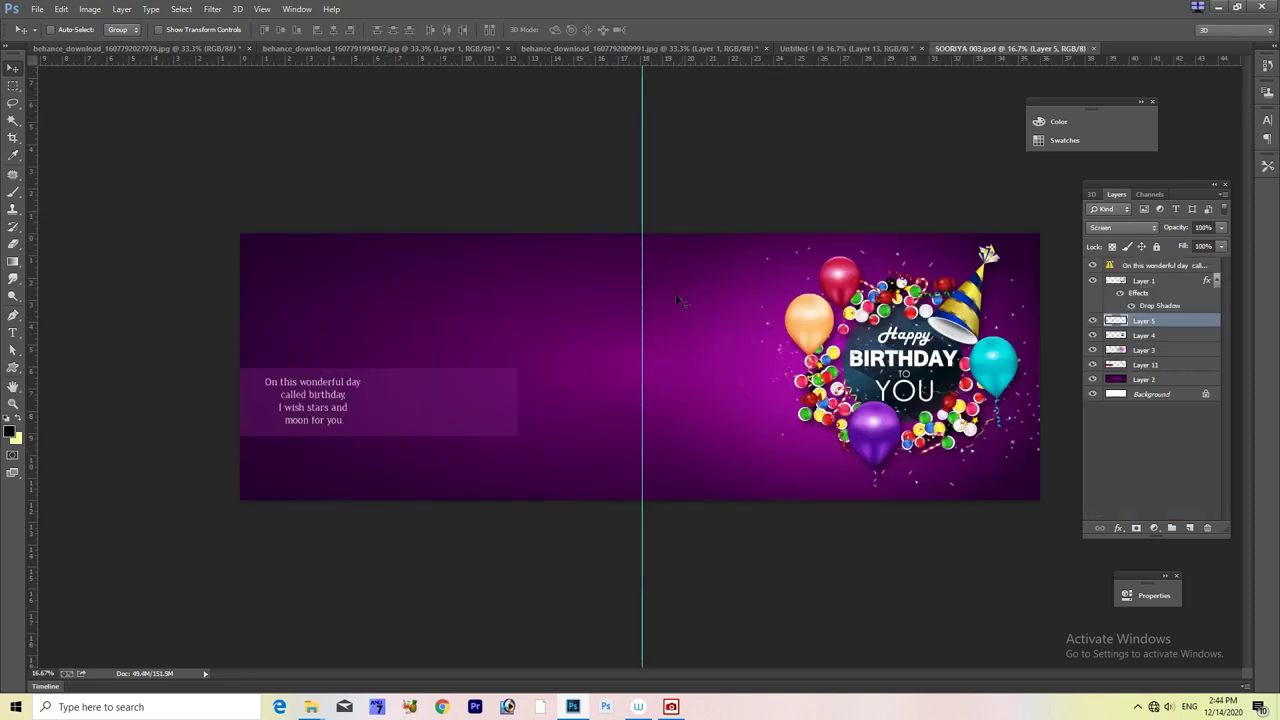
pyautogui.click(980, 400)
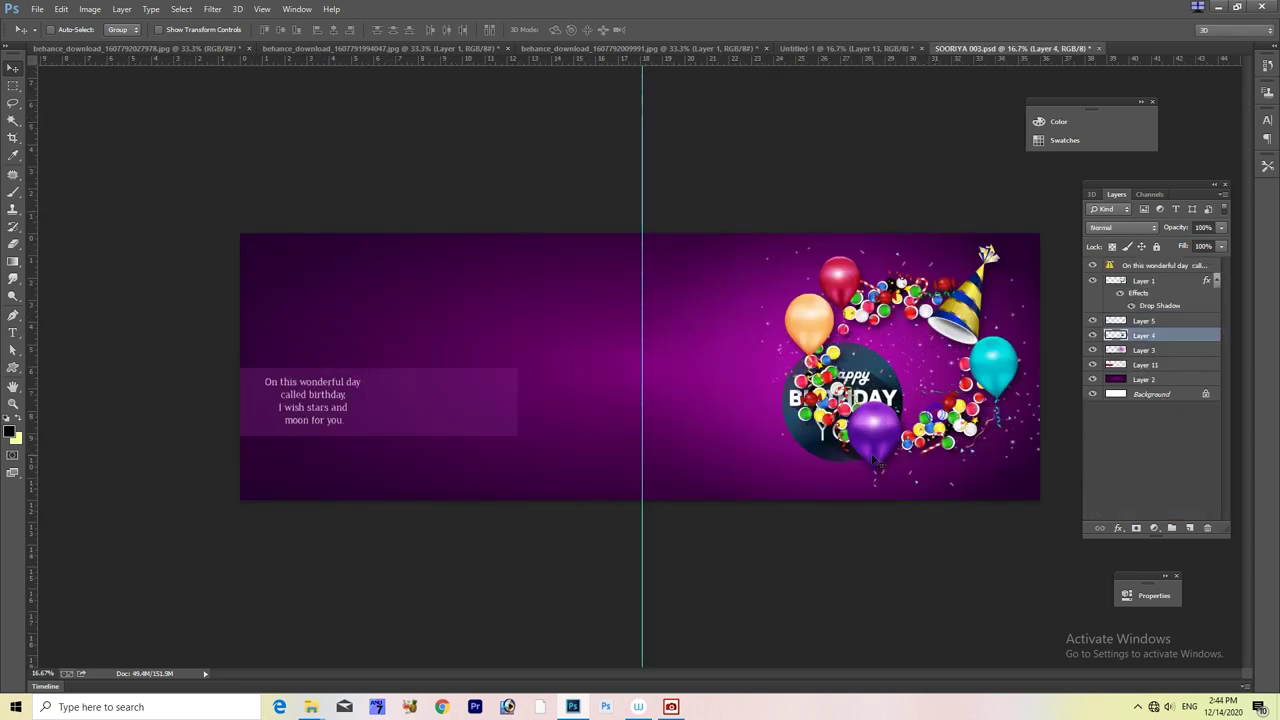
pyautogui.rightClick(968, 331)
pyautogui.click(985, 331)
pyautogui.moveTo(969, 337); pyautogui.dragTo(885, 455)
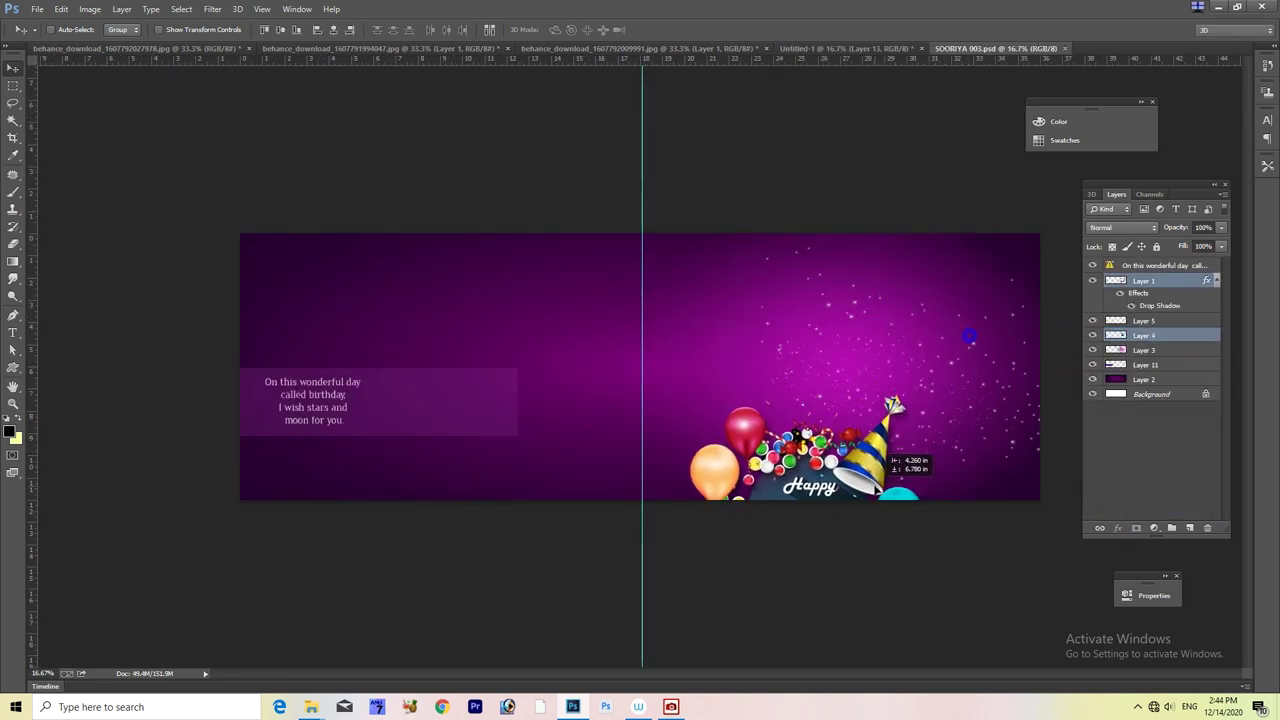
pyautogui.hotkey('ctrl', 'z')
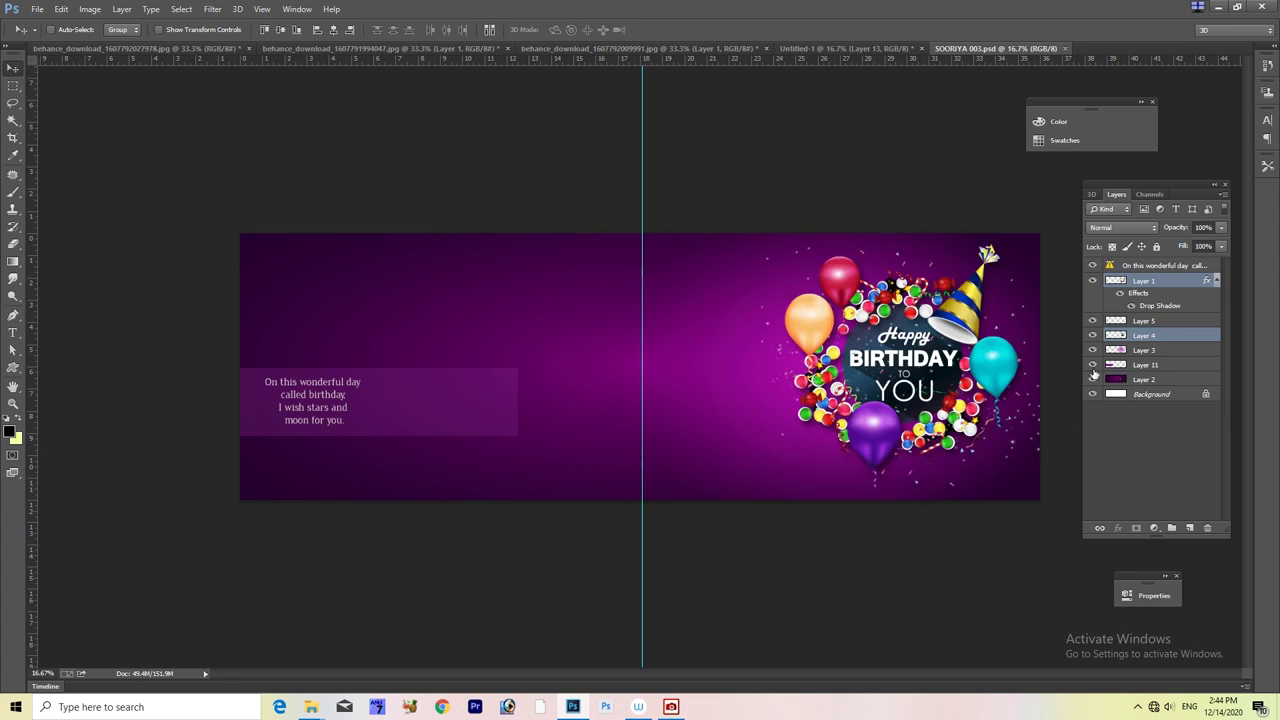
# Step: Drag the balloon graphic with Layer 5 into the collage, dropping it at lower right
pyautogui.hotkey('ctrl', '+')
pyautogui.hotkey('ctrl', '+')
pyautogui.hotkey('ctrl', '+')
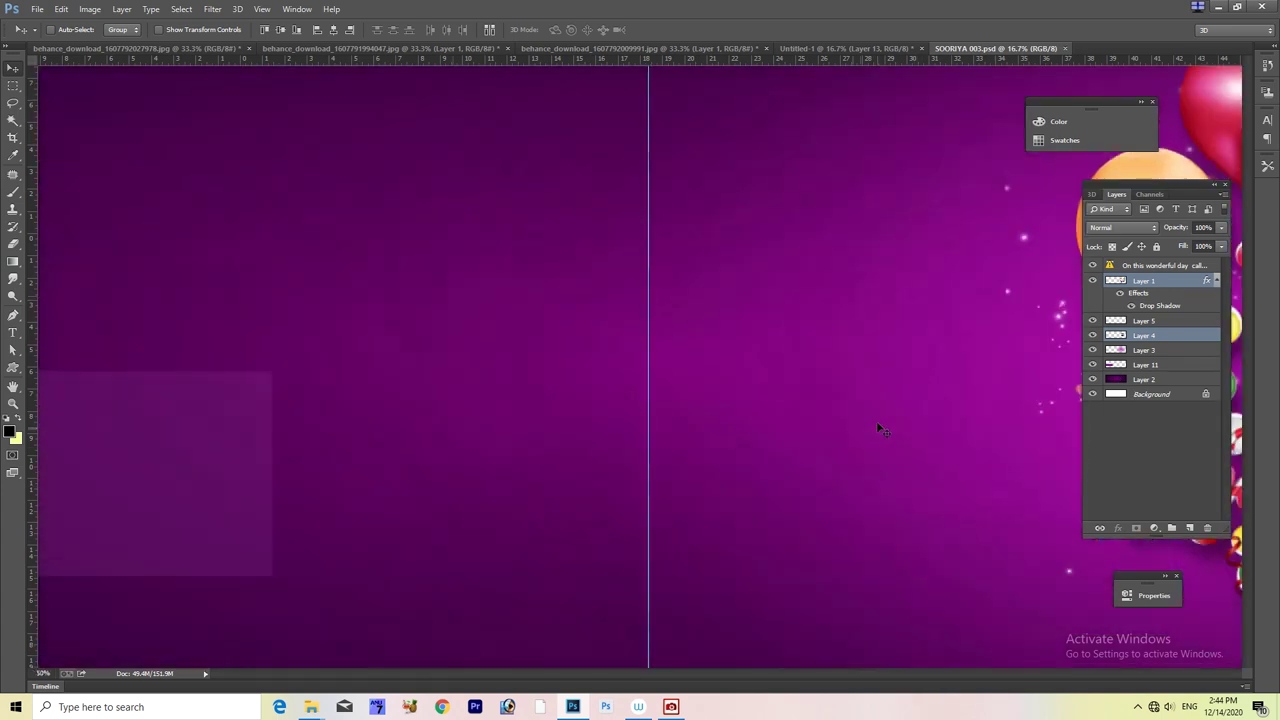
pyautogui.moveTo(680, 526); pyautogui.dragTo(398, 573)
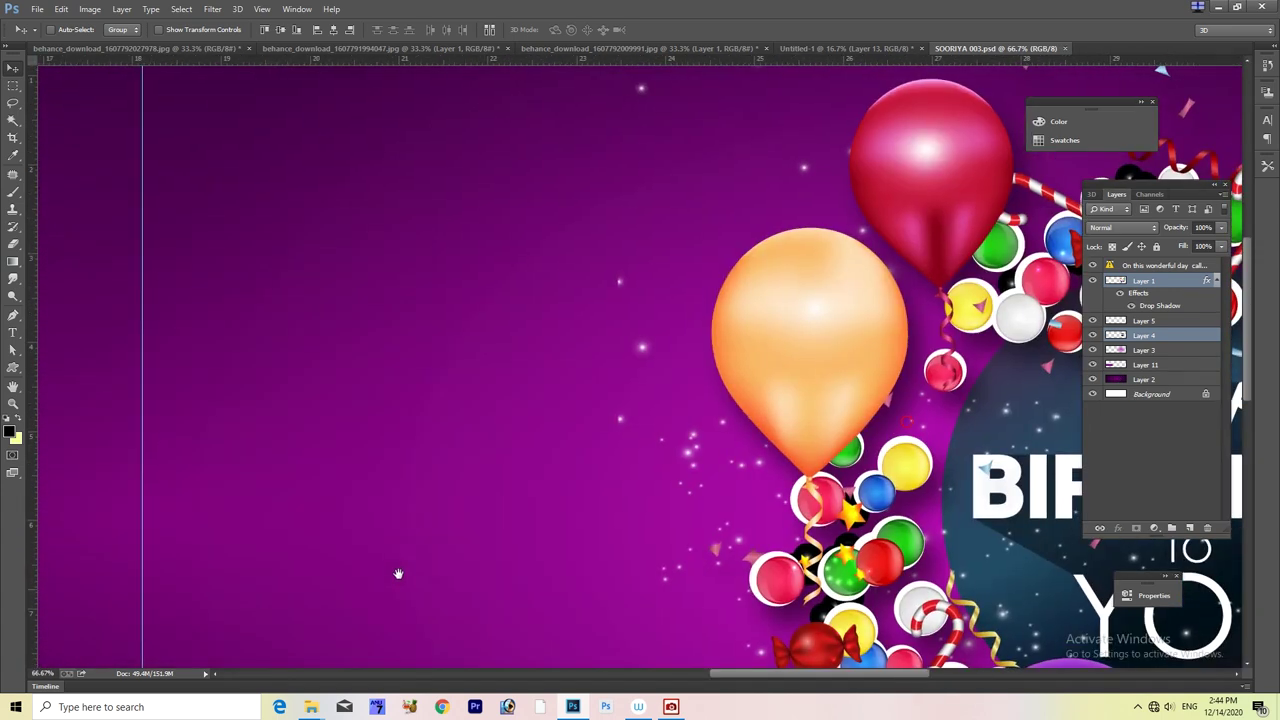
pyautogui.rightClick(688, 458)
pyautogui.click(715, 460)
pyautogui.moveTo(700, 460)
pyautogui.mouseDown()
pyautogui.moveTo(818, 88)
pyautogui.moveTo(788, 58)
pyautogui.mouseUp()
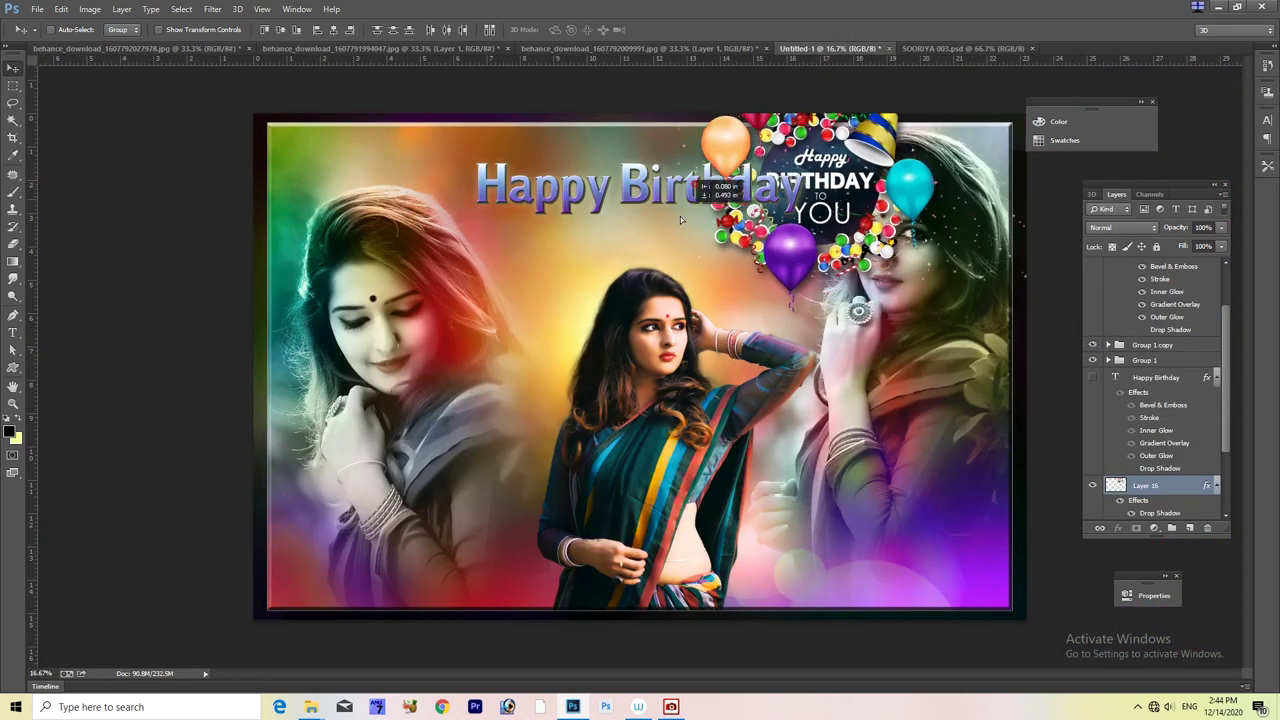
pyautogui.moveTo(788, 58)
pyautogui.mouseDown()
pyautogui.moveTo(548, 218)
pyautogui.moveTo(585, 468)
pyautogui.moveTo(735, 514)
pyautogui.moveTo(740, 503)
pyautogui.mouseUp()
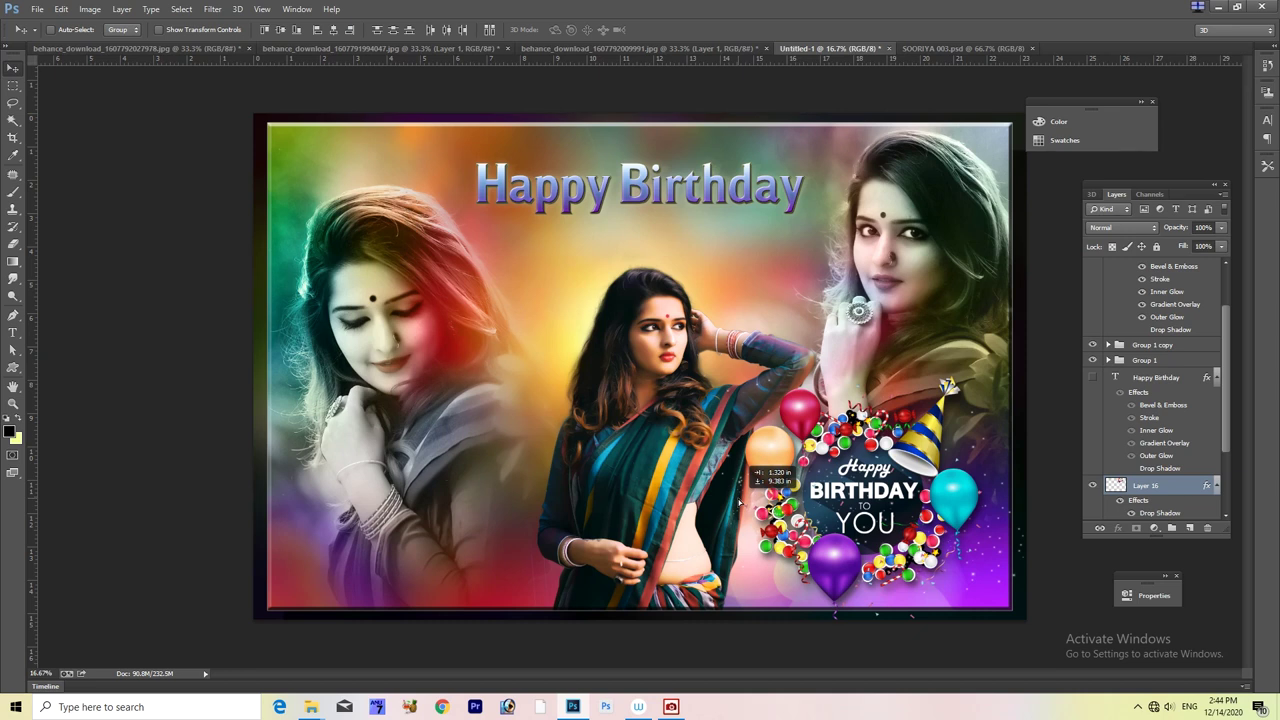
# Step: Nudge the balloon graphic right, then delete Group 1 copy and Group 1
pyautogui.moveTo(740, 503); pyautogui.dragTo(748, 502)
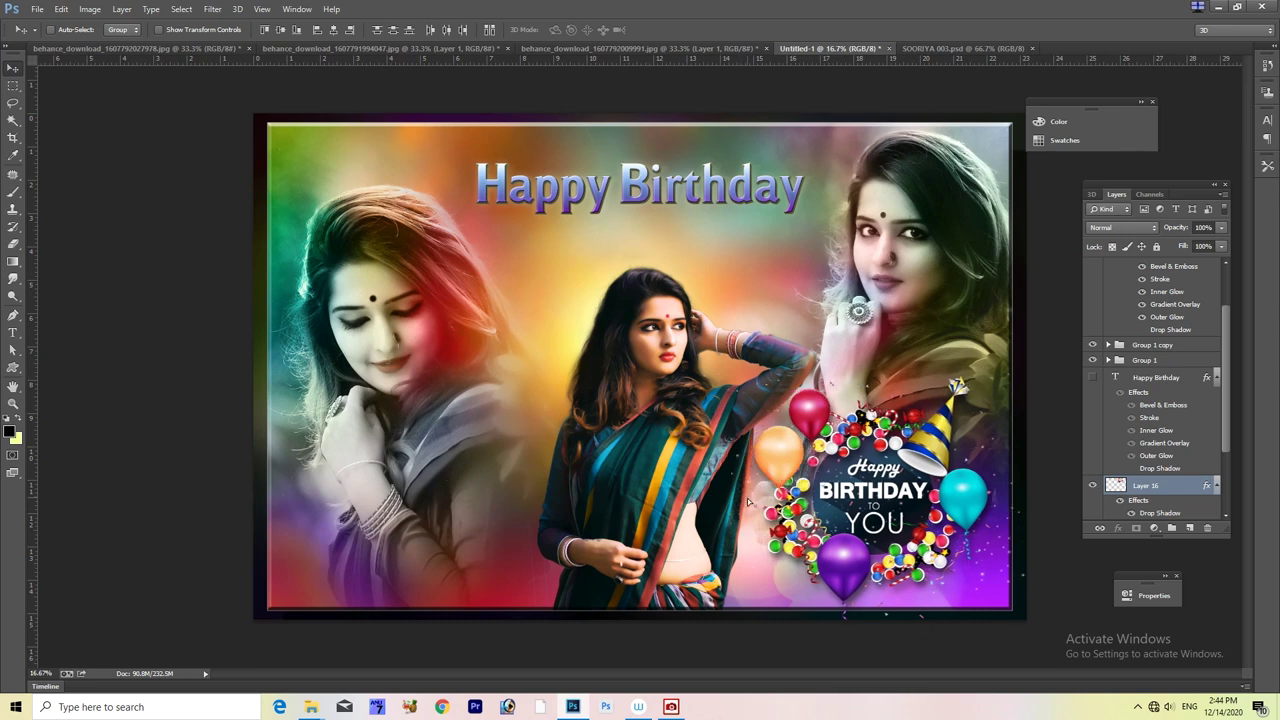
pyautogui.keyDown('ctrl'); pyautogui.click(679, 201); pyautogui.keyUp('ctrl')
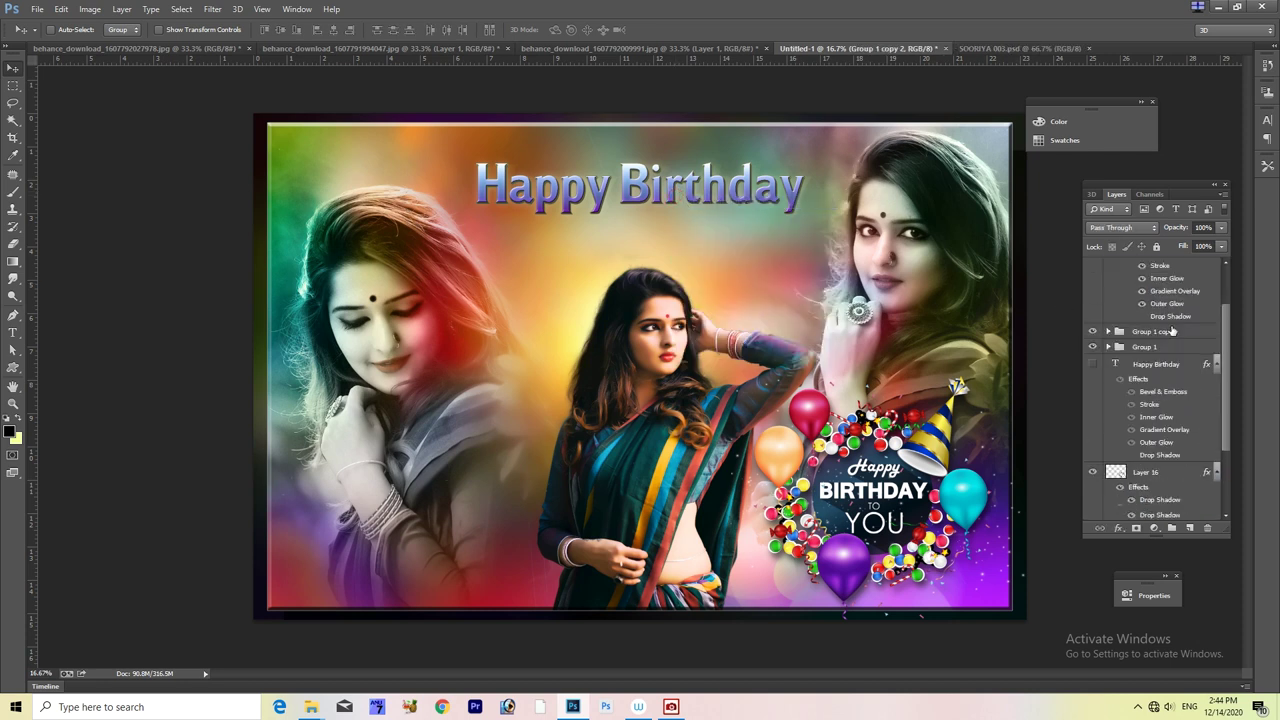
pyautogui.scroll(-3, 1159, 393)
pyautogui.scroll(-2, 1159, 393)
pyautogui.scroll(4, 1157, 392)
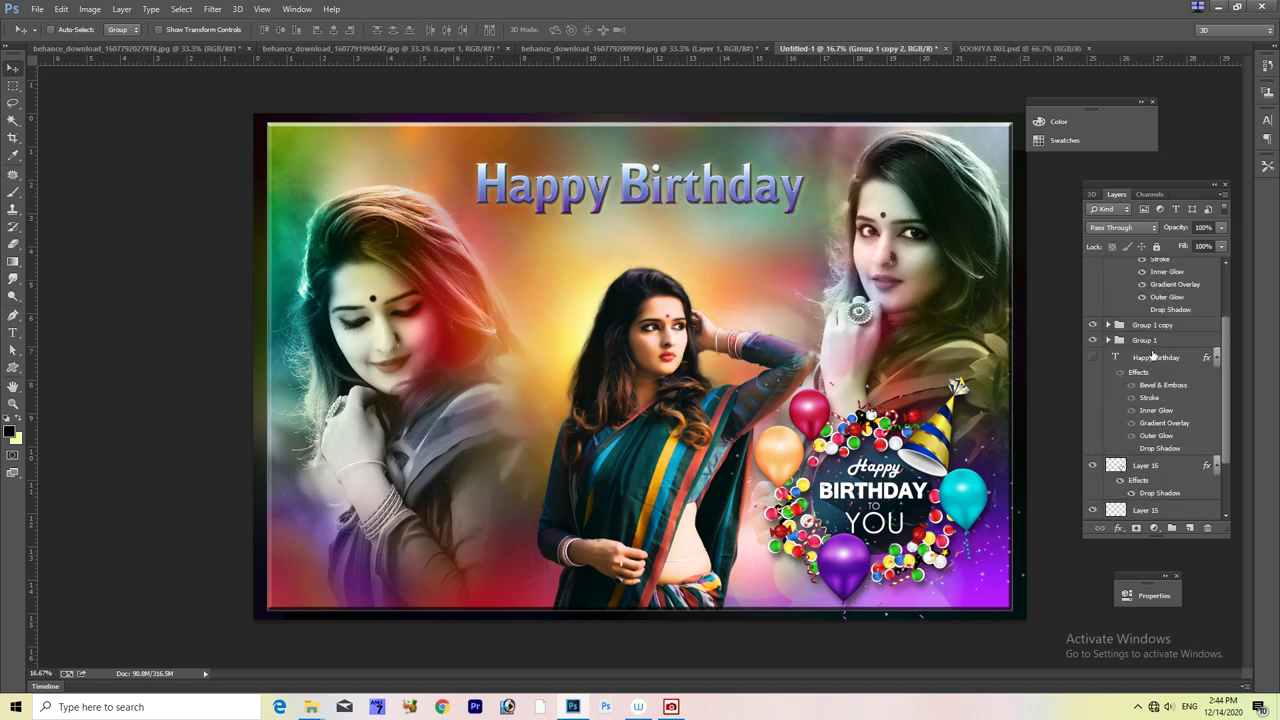
pyautogui.keyDown('shift'); pyautogui.click(1150, 342); pyautogui.keyUp('shift')
pyautogui.press('Delete')
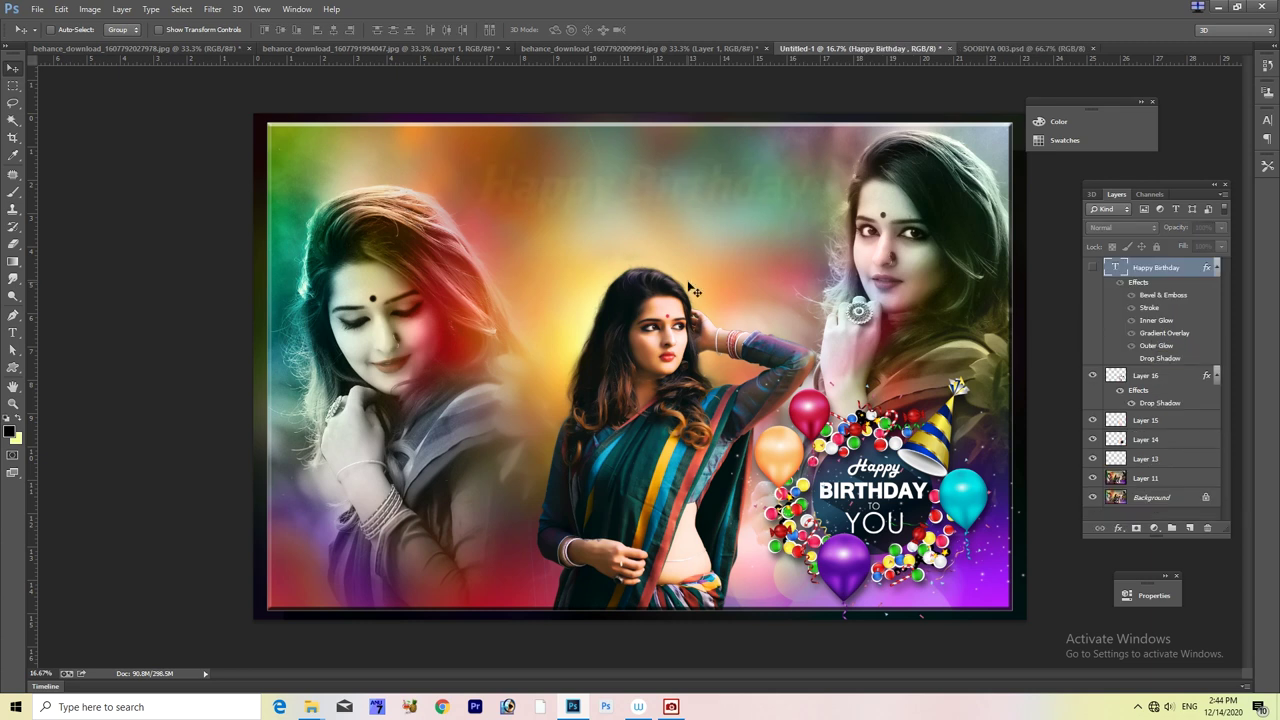
# Step: Scroll to the faint title area and list the layers beneath it
pyautogui.scroll(1, 688, 296)
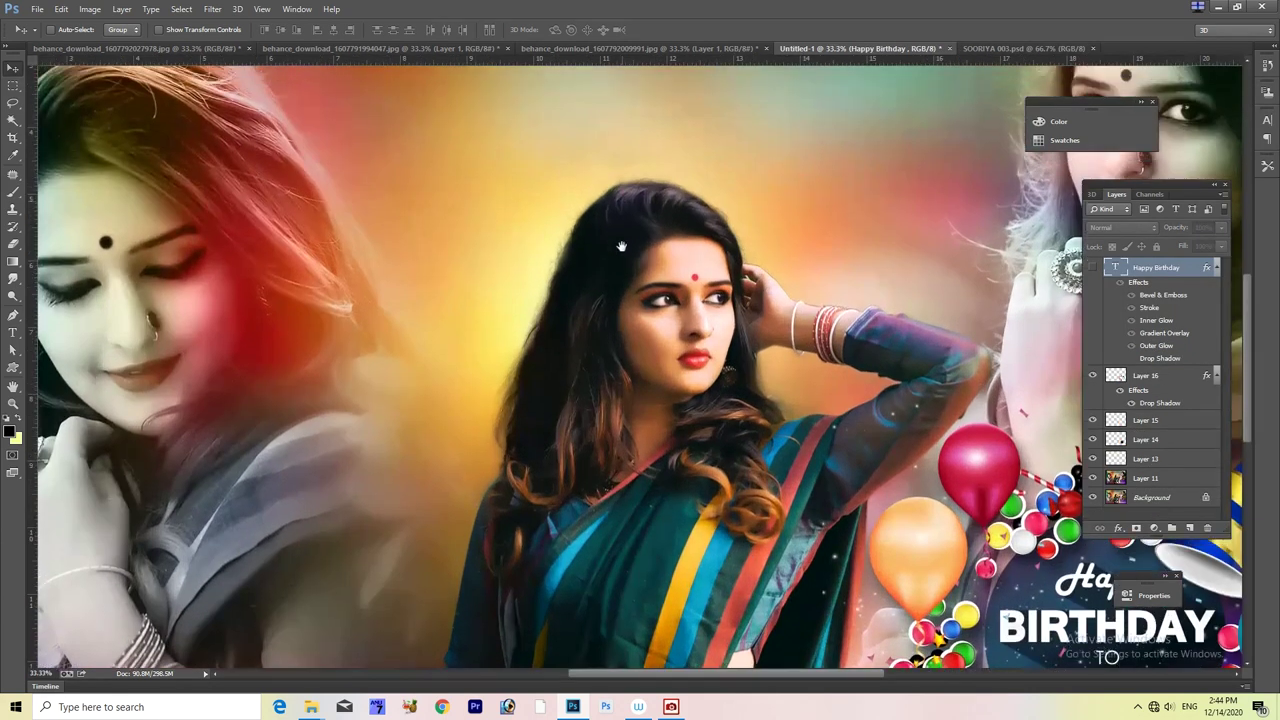
pyautogui.scroll(1, 650, 325)
pyautogui.rightClick(668, 287)
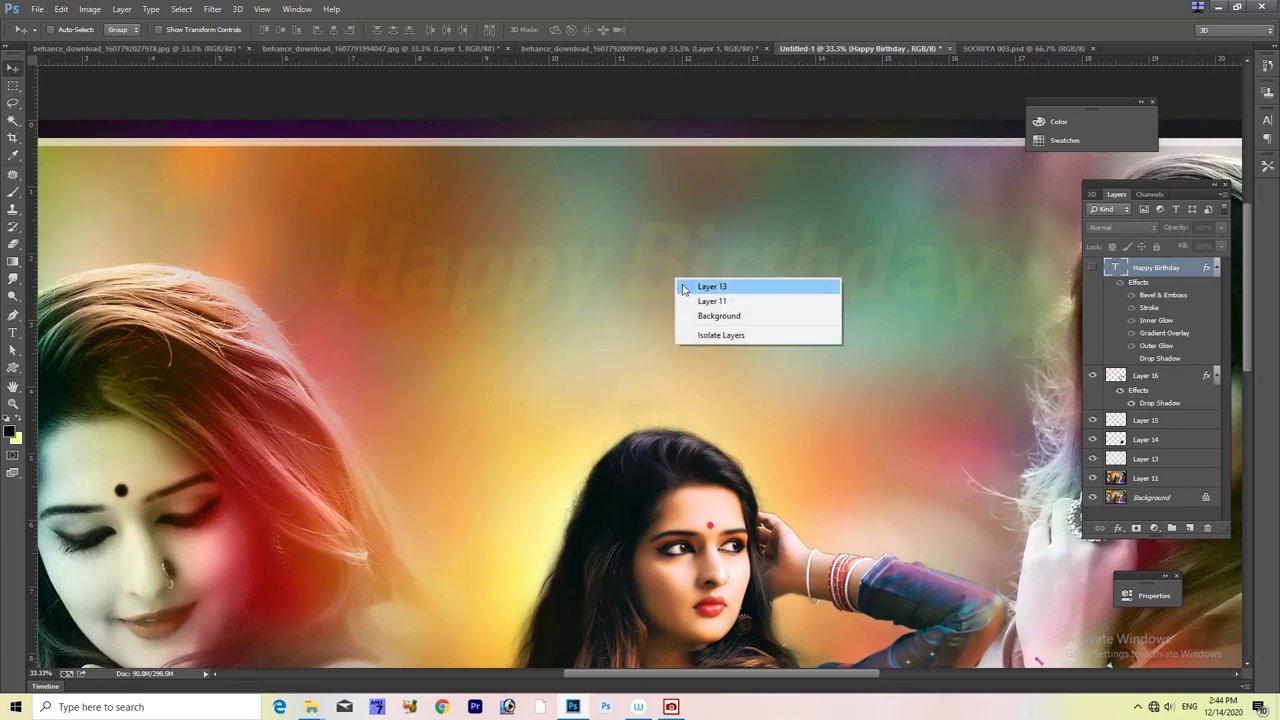
# Step: Add a new layer above Layer 13 and marquee a thin strip below the title
pyautogui.click(690, 287)
pyautogui.moveTo(682, 287); pyautogui.dragTo(677, 296)
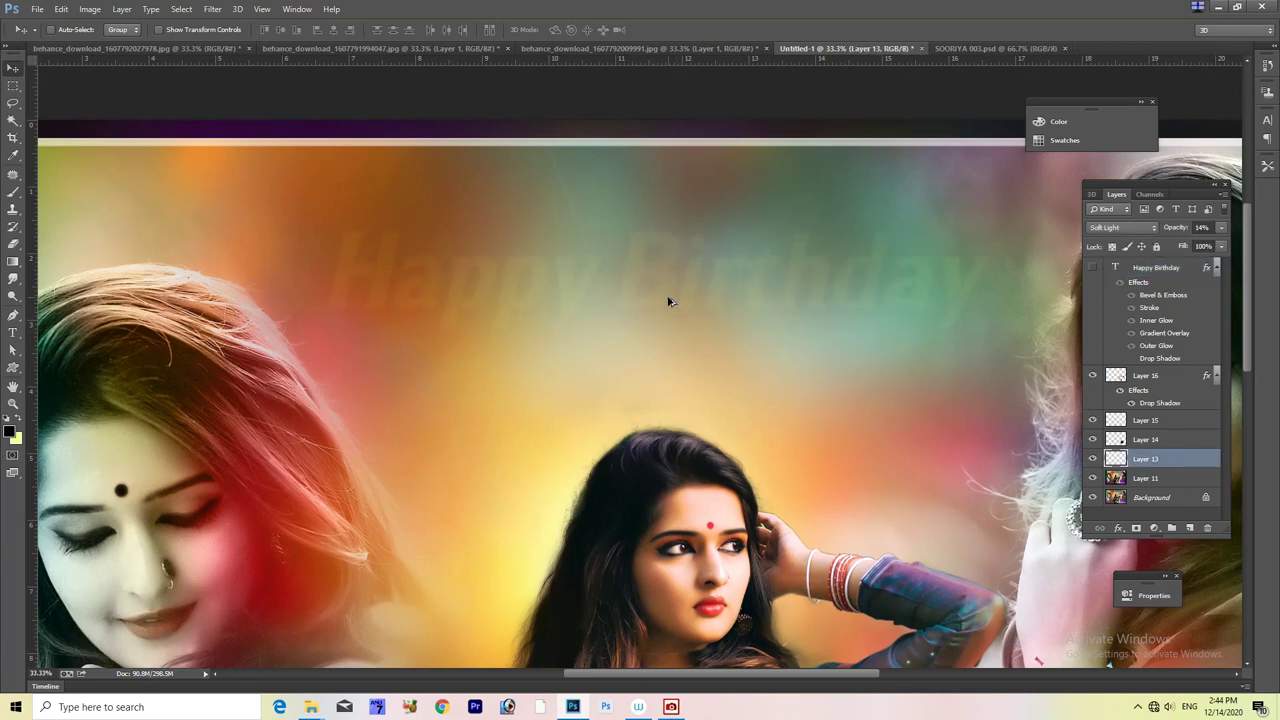
pyautogui.hotkey('ctrl', 'shift', 'alt', 'n')
pyautogui.press('m')
pyautogui.moveTo(314, 337); pyautogui.dragTo(992, 340)
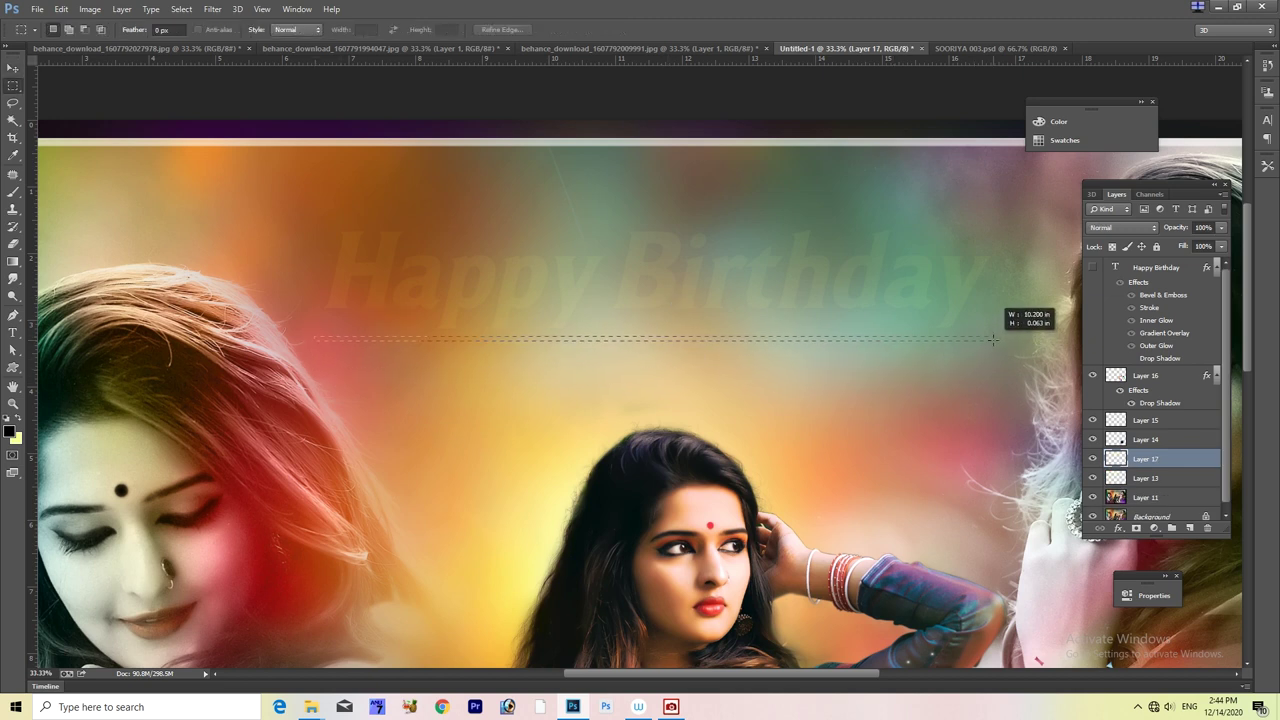
pyautogui.moveTo(992, 340); pyautogui.dragTo(996, 341)
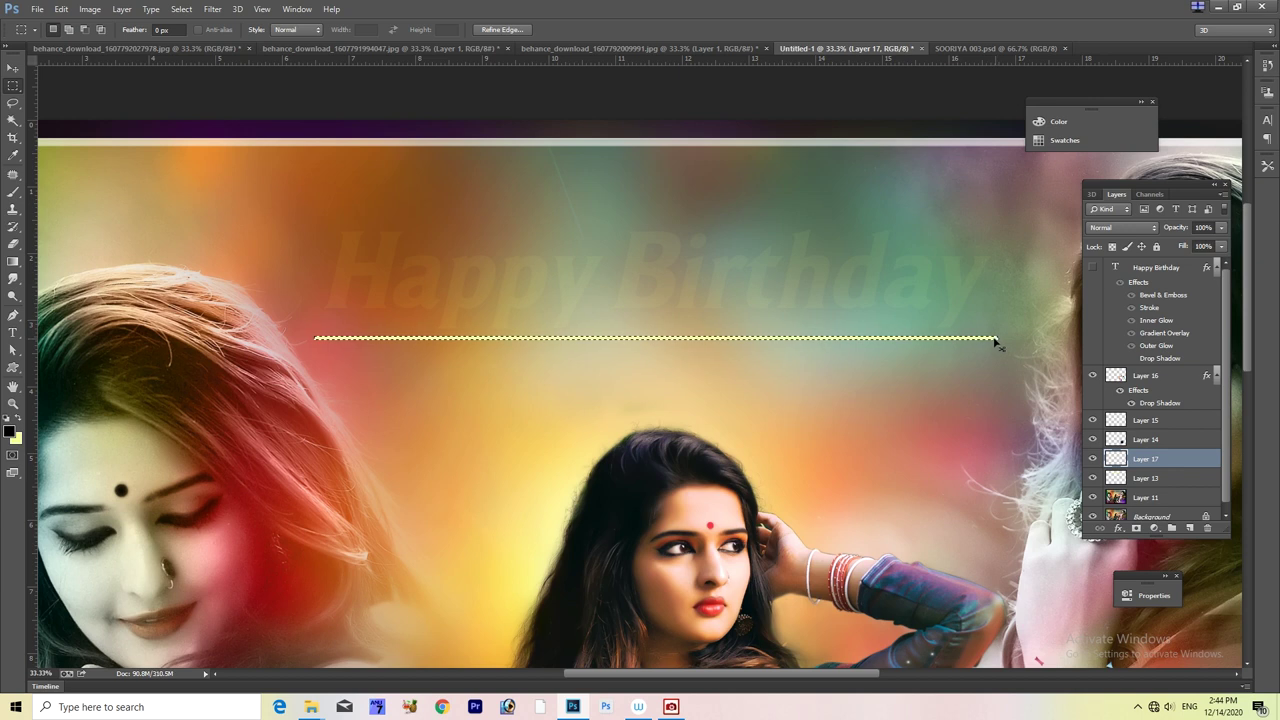
# Step: Colour the strip cyan with Hue/Saturation, deselect, and set the layer to 10% opacity
pyautogui.hotkey('ctrl', 'u')
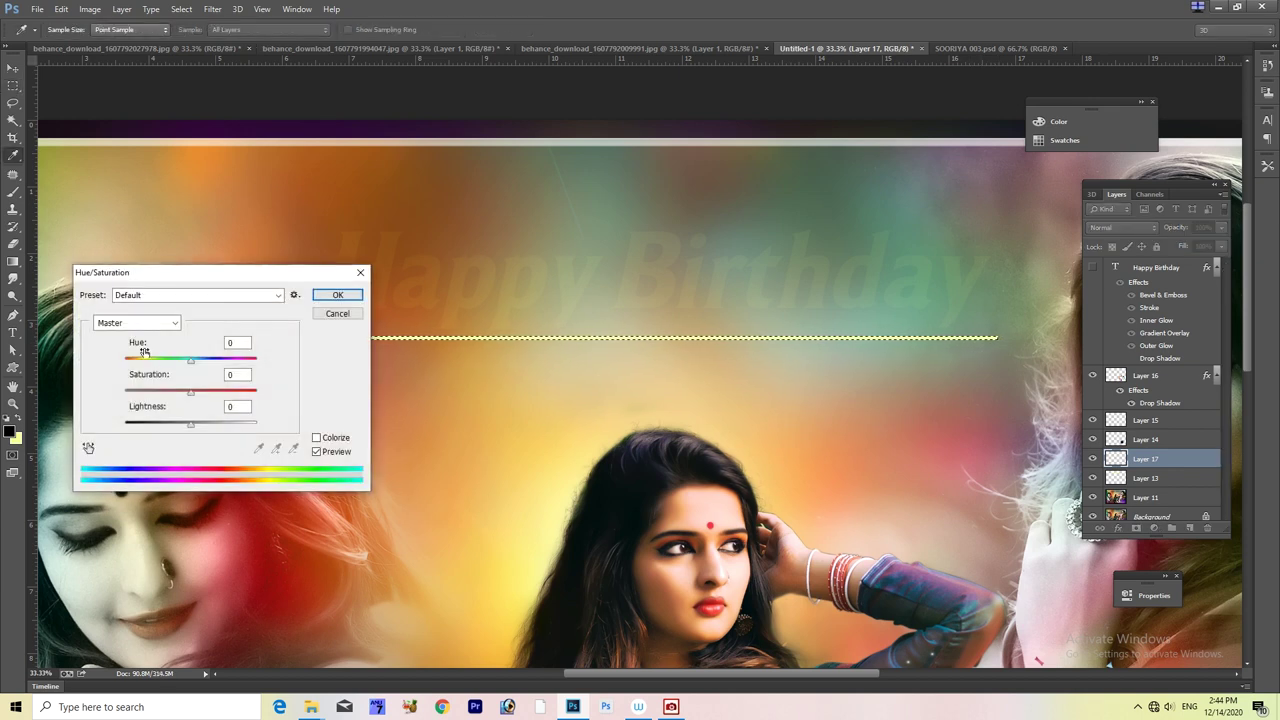
pyautogui.moveTo(191, 360); pyautogui.dragTo(242, 364)
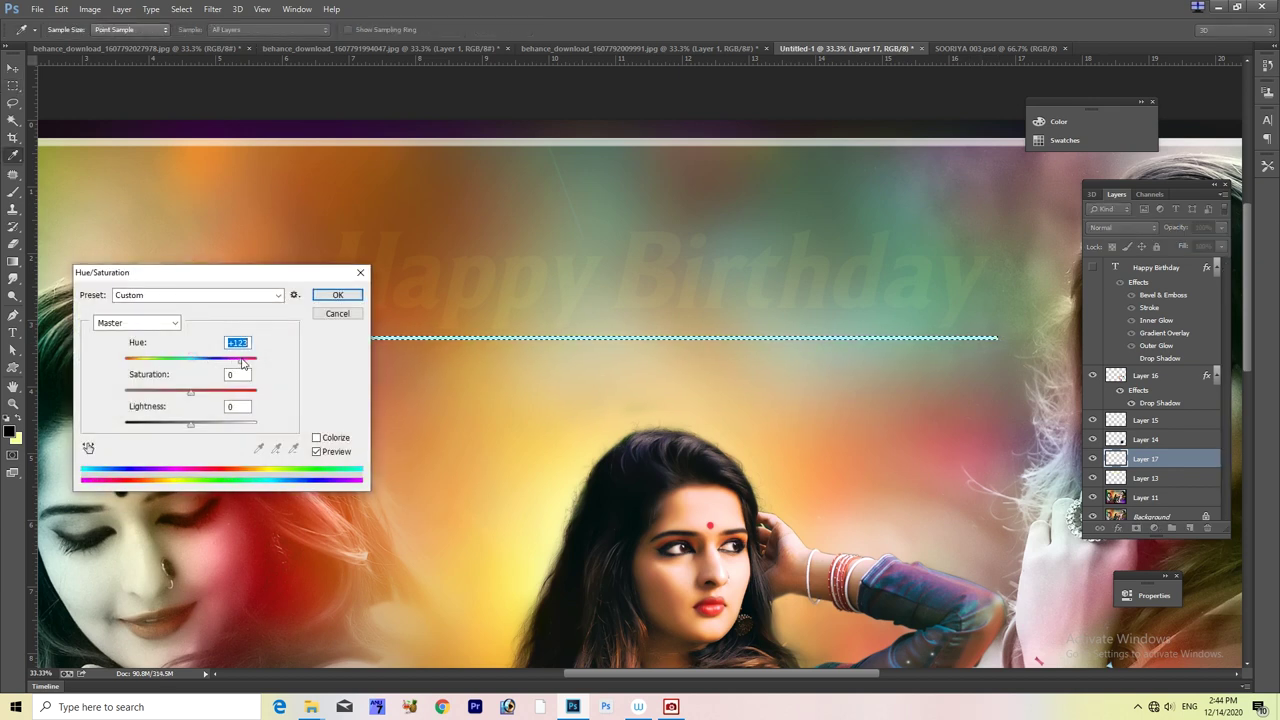
pyautogui.press('Return')
pyautogui.hotkey('ctrl', 'd')
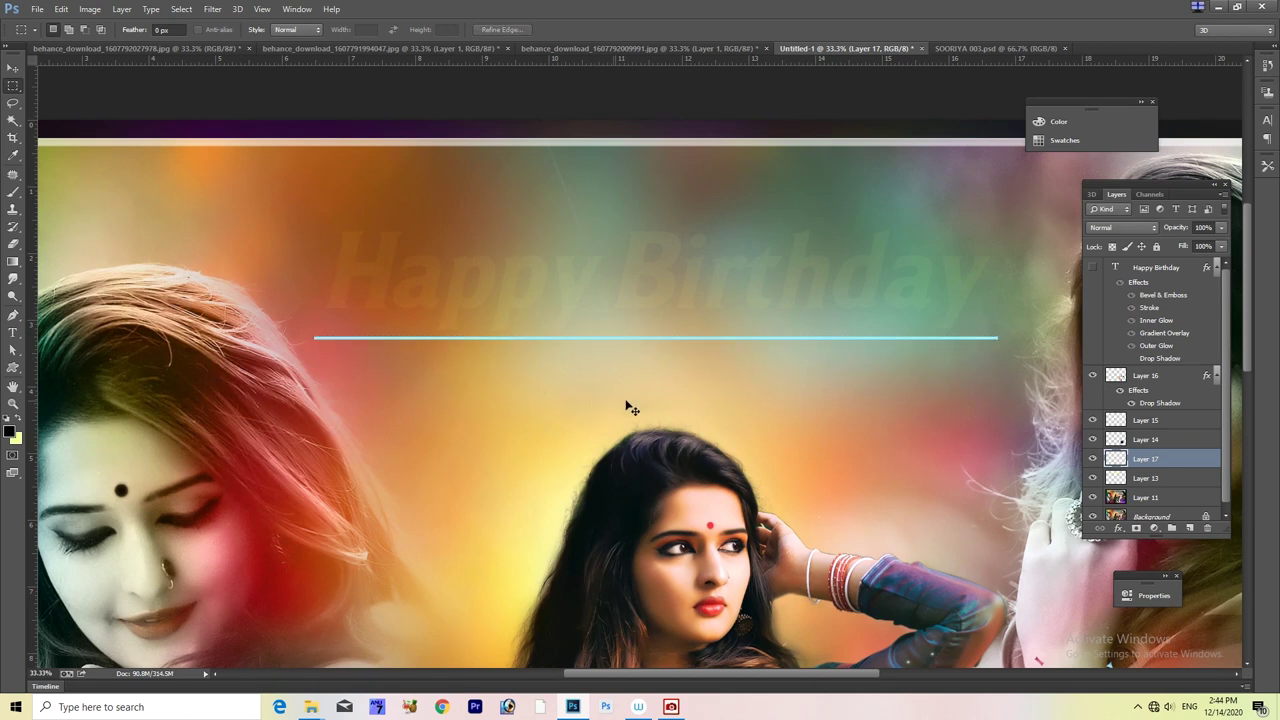
pyautogui.press('1')
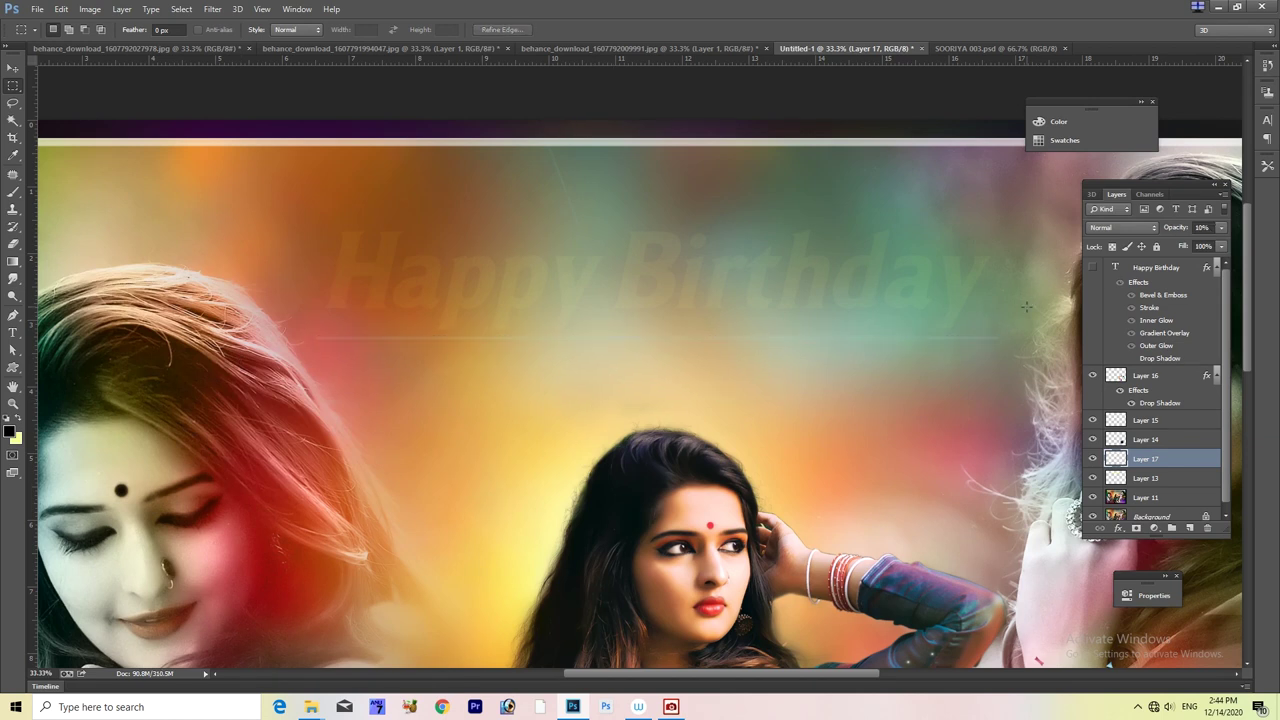
pyautogui.press('v')
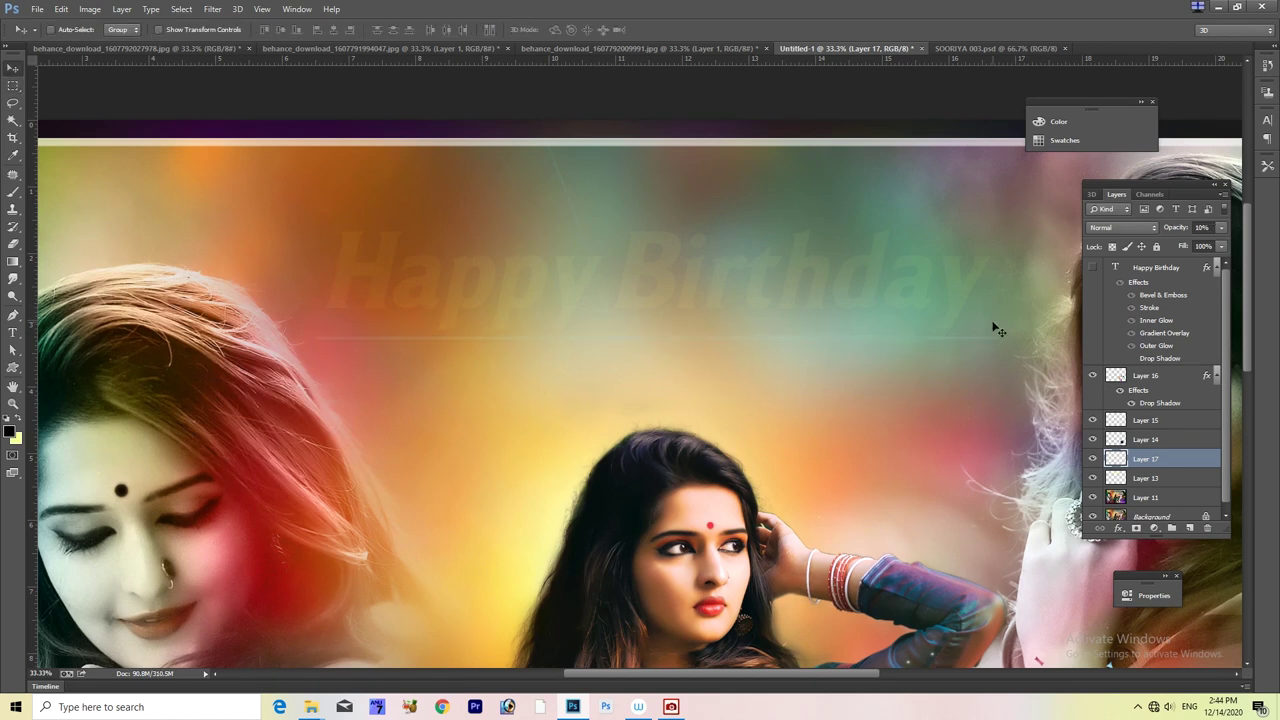
# Step: Alt-drag a copy of the faint line, nudge it lower, and shift its hue
pyautogui.moveTo(668, 342); pyautogui.dragTo(681, 350)
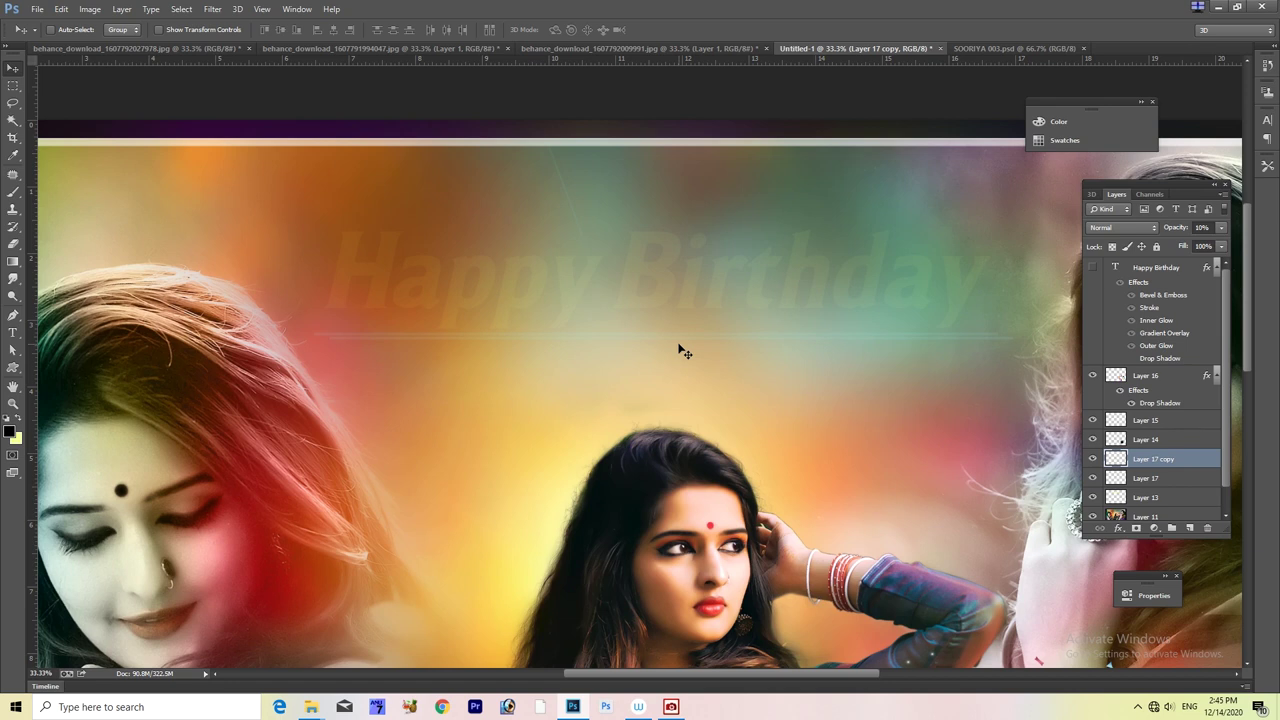
pyautogui.hotkey('shift', 'Down')
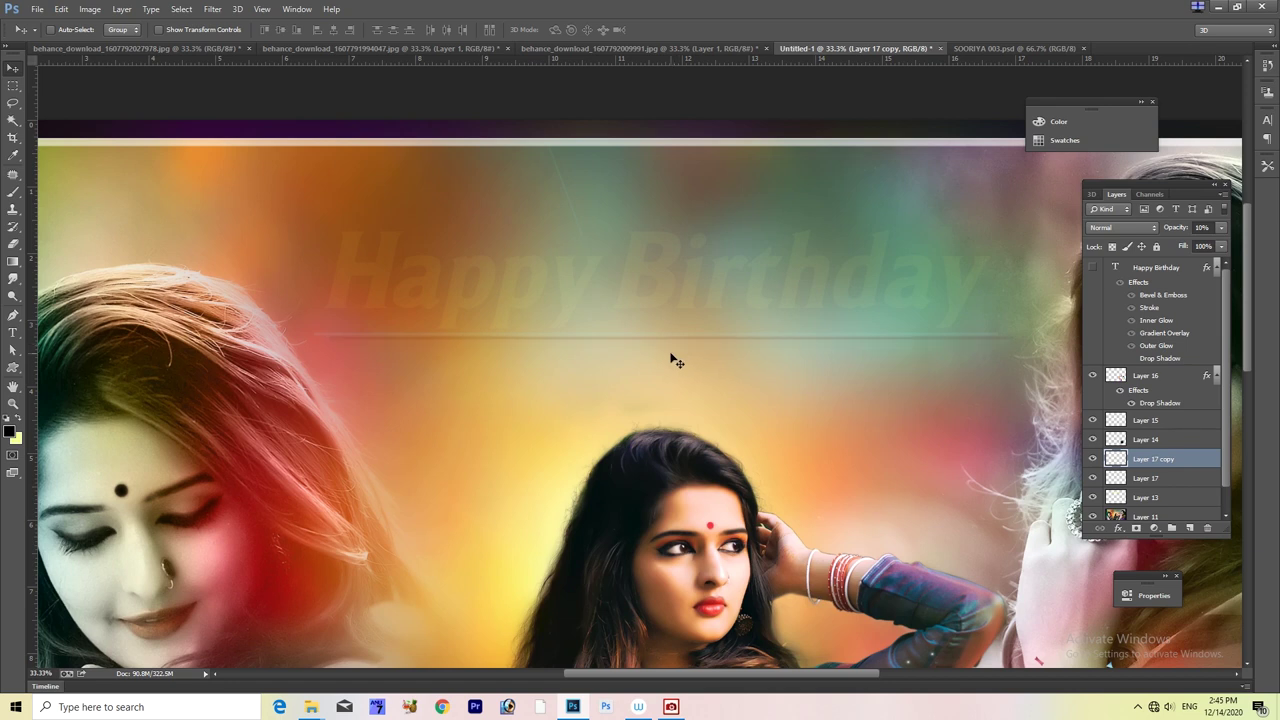
pyautogui.hotkey('ctrl', 'u')
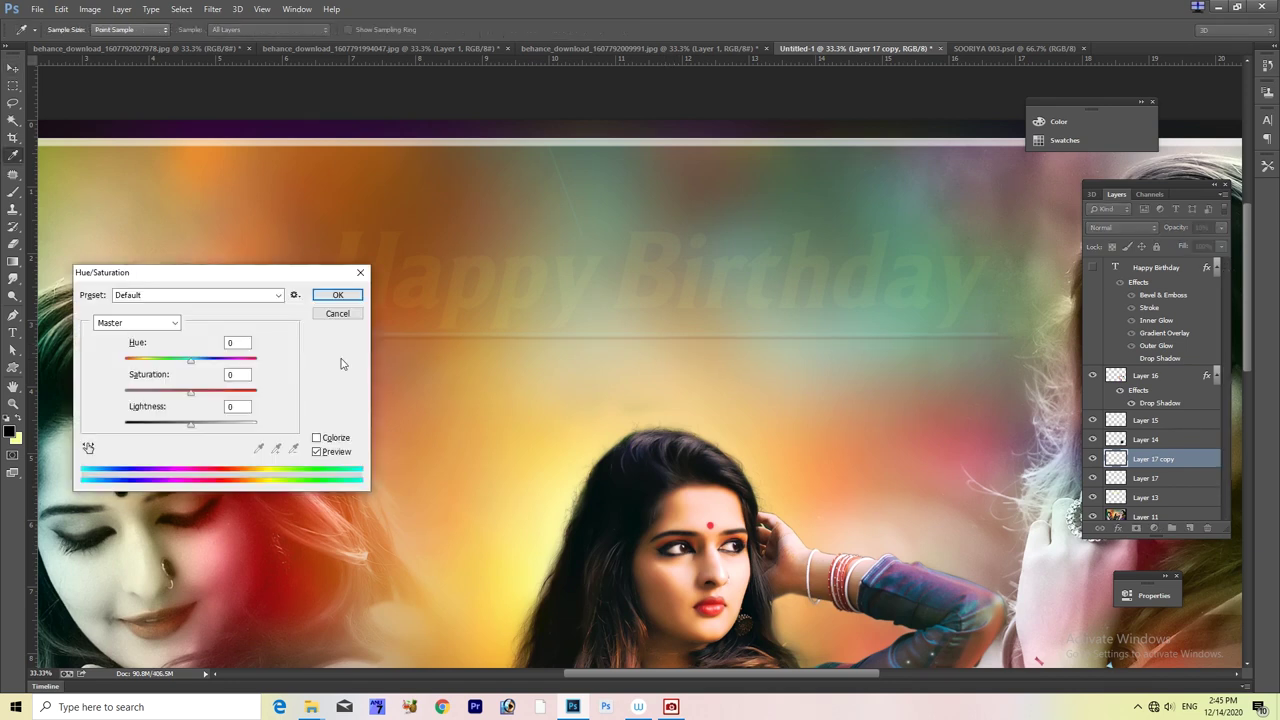
pyautogui.moveTo(190, 361); pyautogui.dragTo(253, 366)
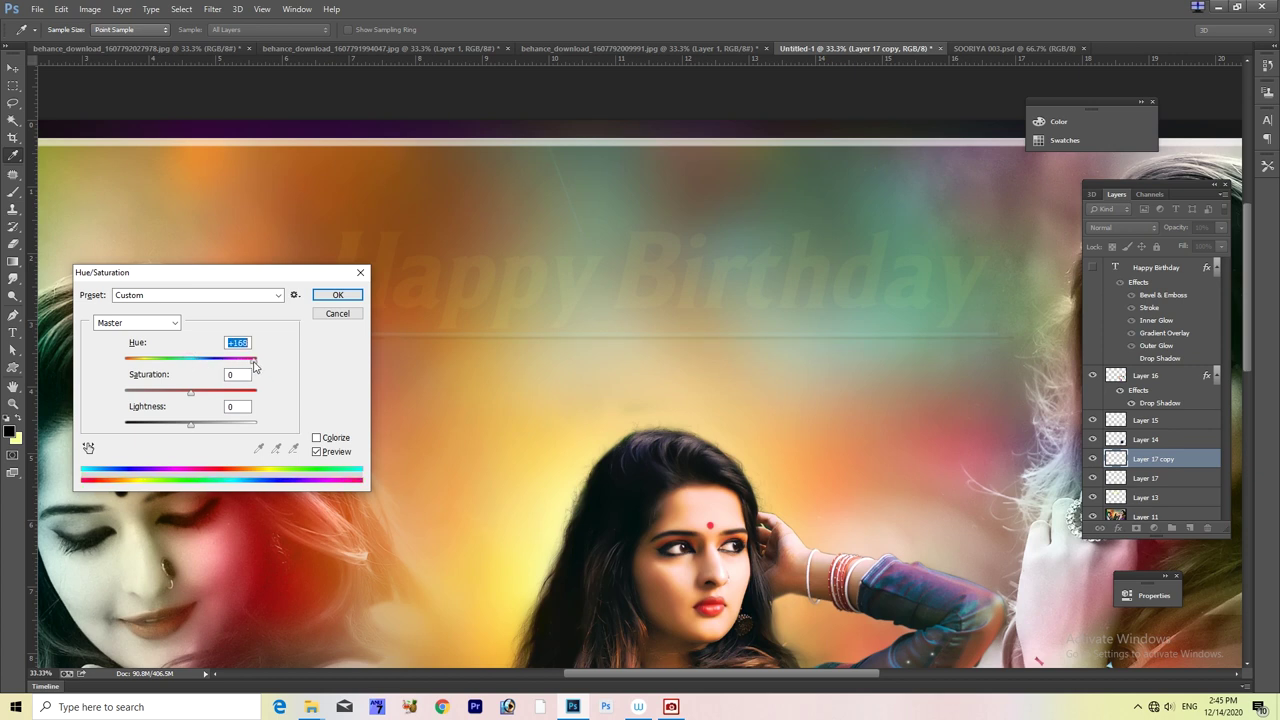
pyautogui.press('Return')
pyautogui.press('v')
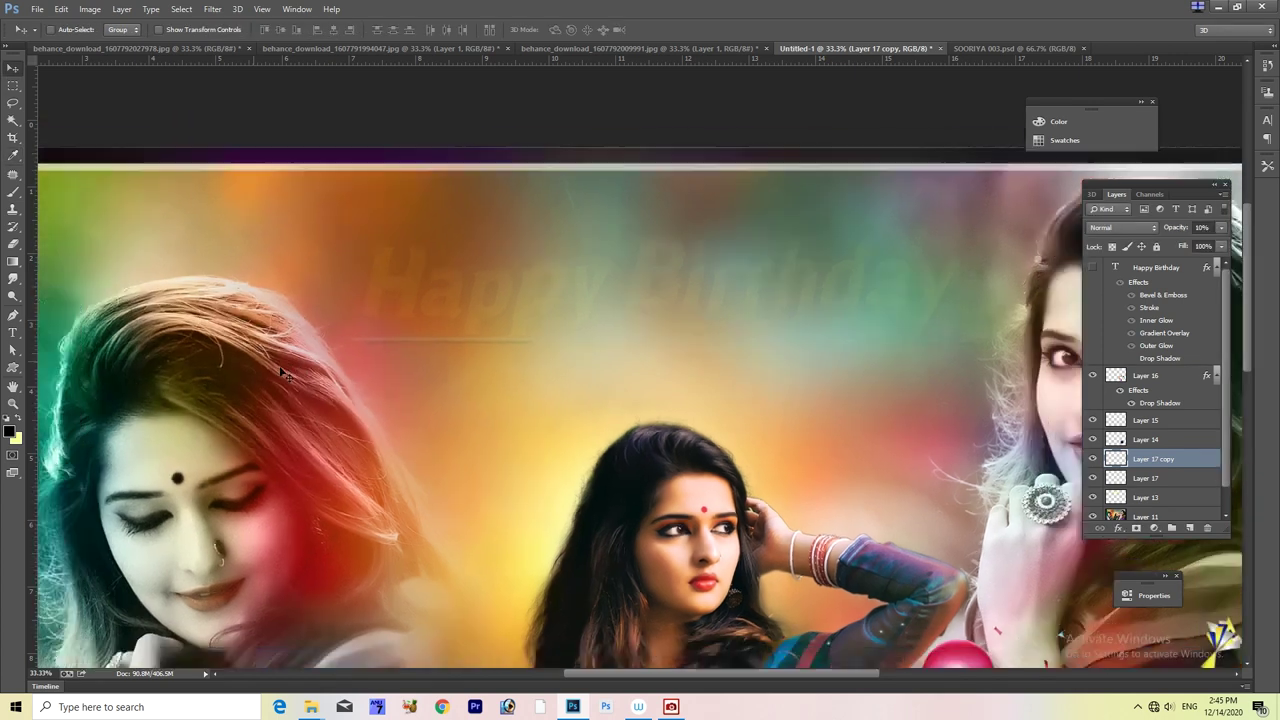
# Step: Zoom out to review the collage, then list the layers under the faint title
pyautogui.hotkey('ctrl', '-')
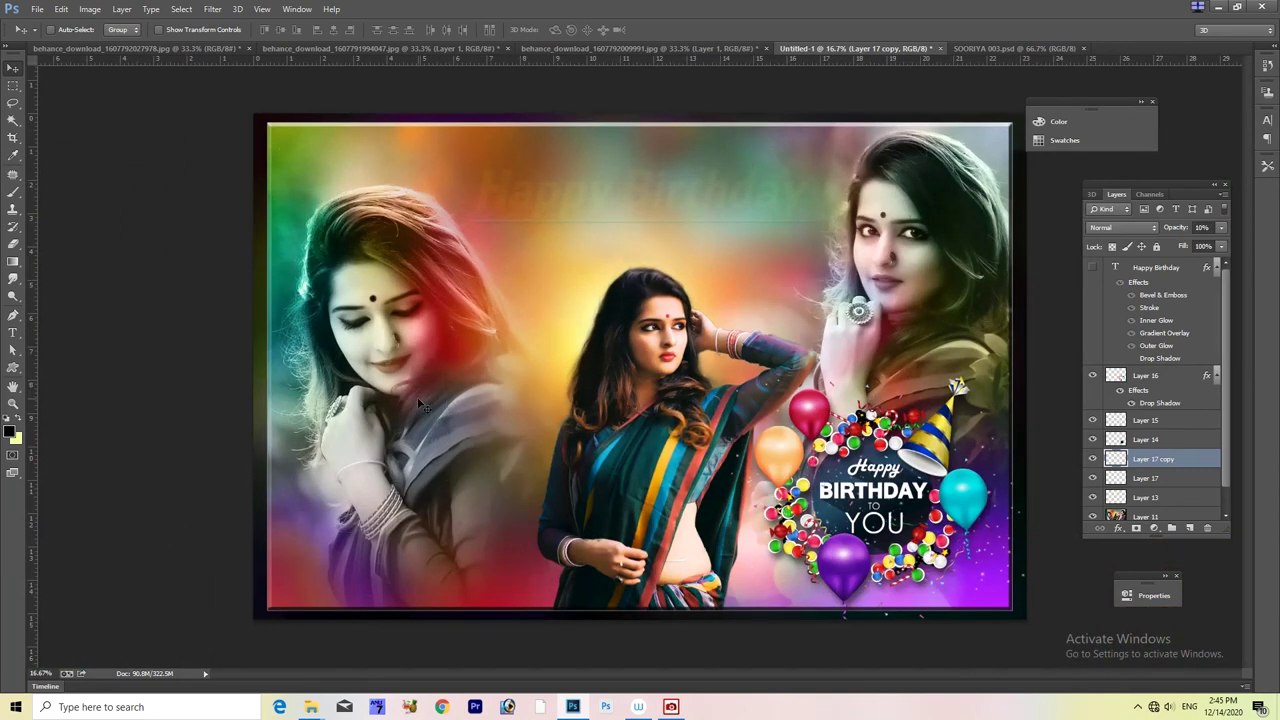
pyautogui.hotkey('ctrl', '+')
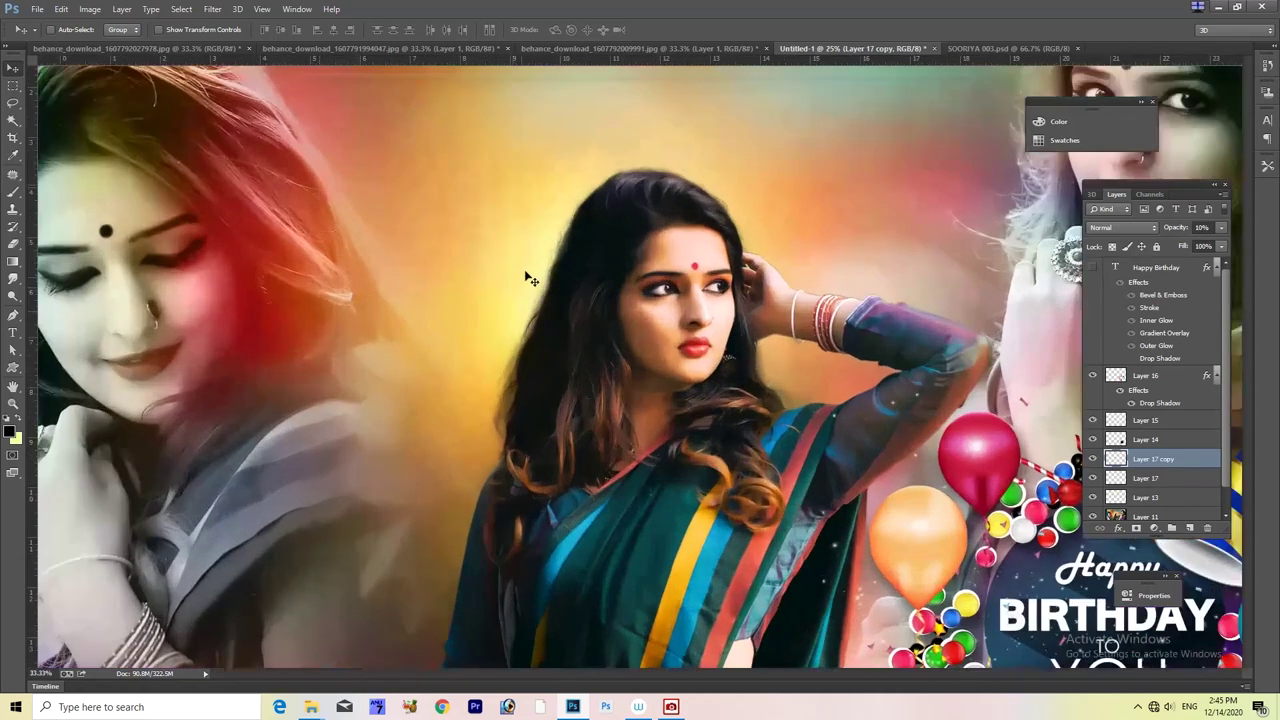
pyautogui.scroll(3, 565, 400)
pyautogui.rightClick(564, 287)
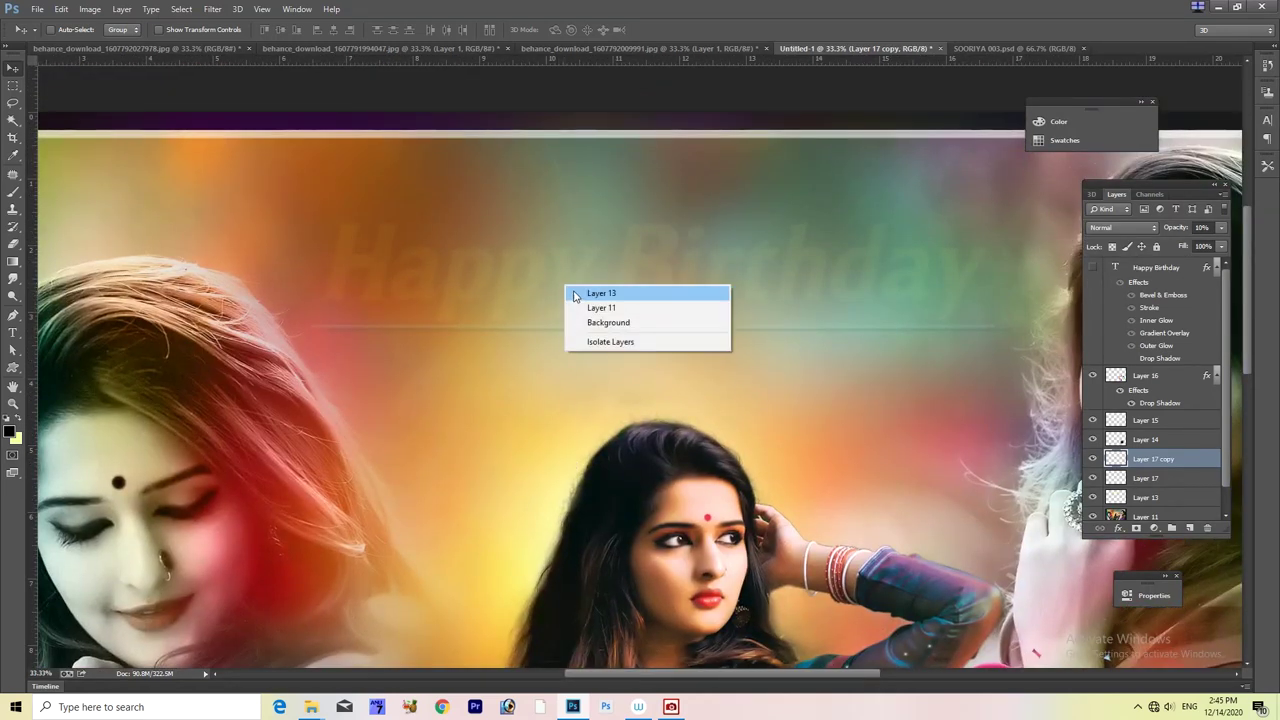
# Step: Give Layer 13 a drop shadow with −56° angle, 37 px distance and 19% opacity
pyautogui.click(576, 292)
pyautogui.rightClick(1150, 503)
pyautogui.click(990, 148)
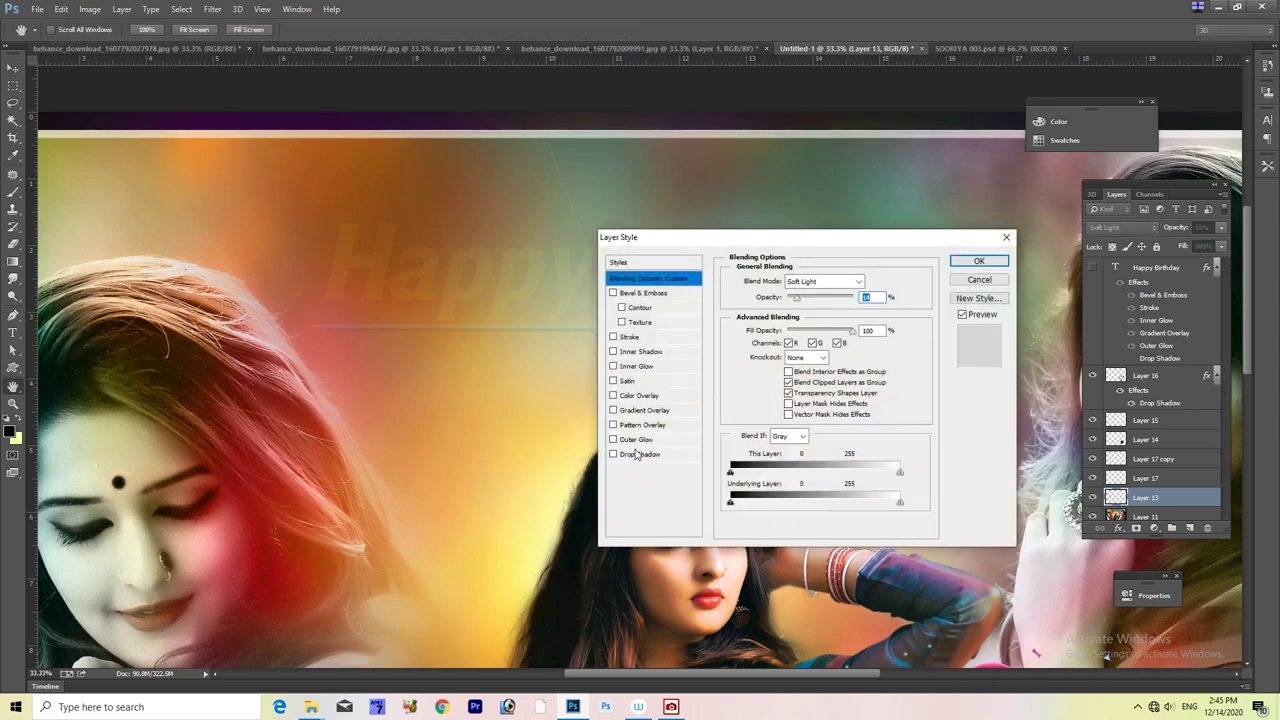
pyautogui.click(640, 454)
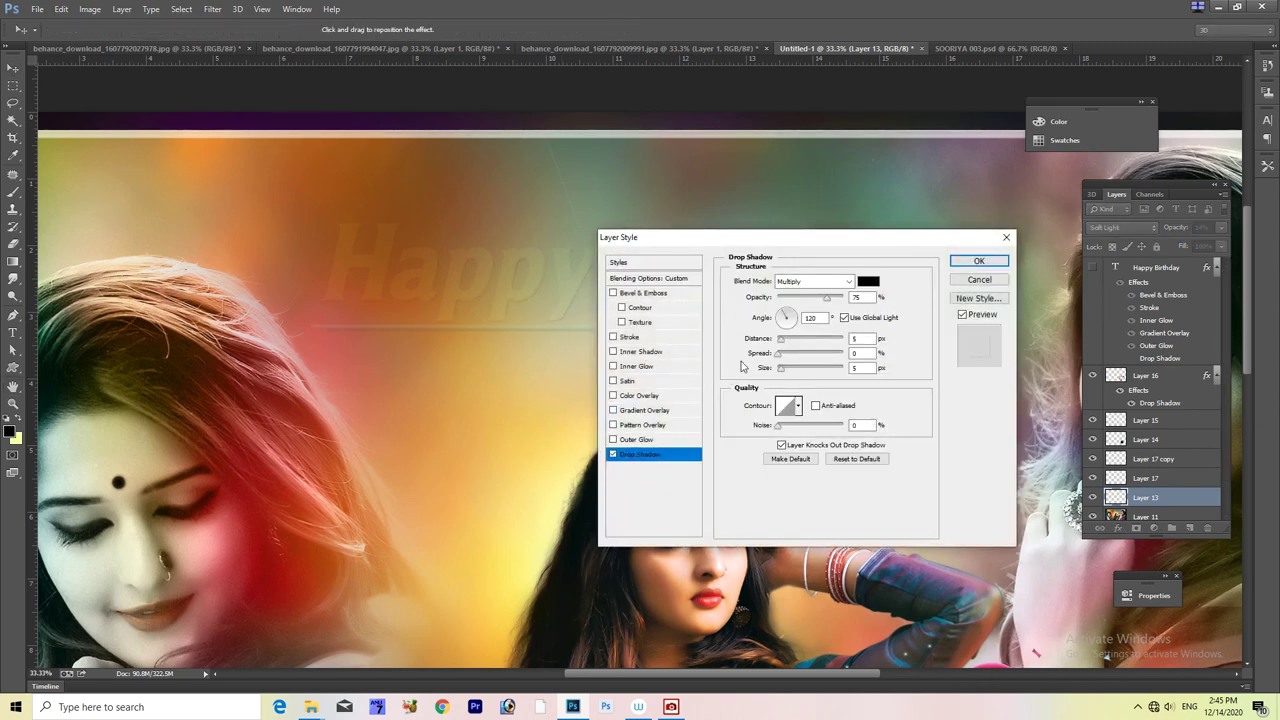
pyautogui.moveTo(795, 328); pyautogui.dragTo(802, 340)
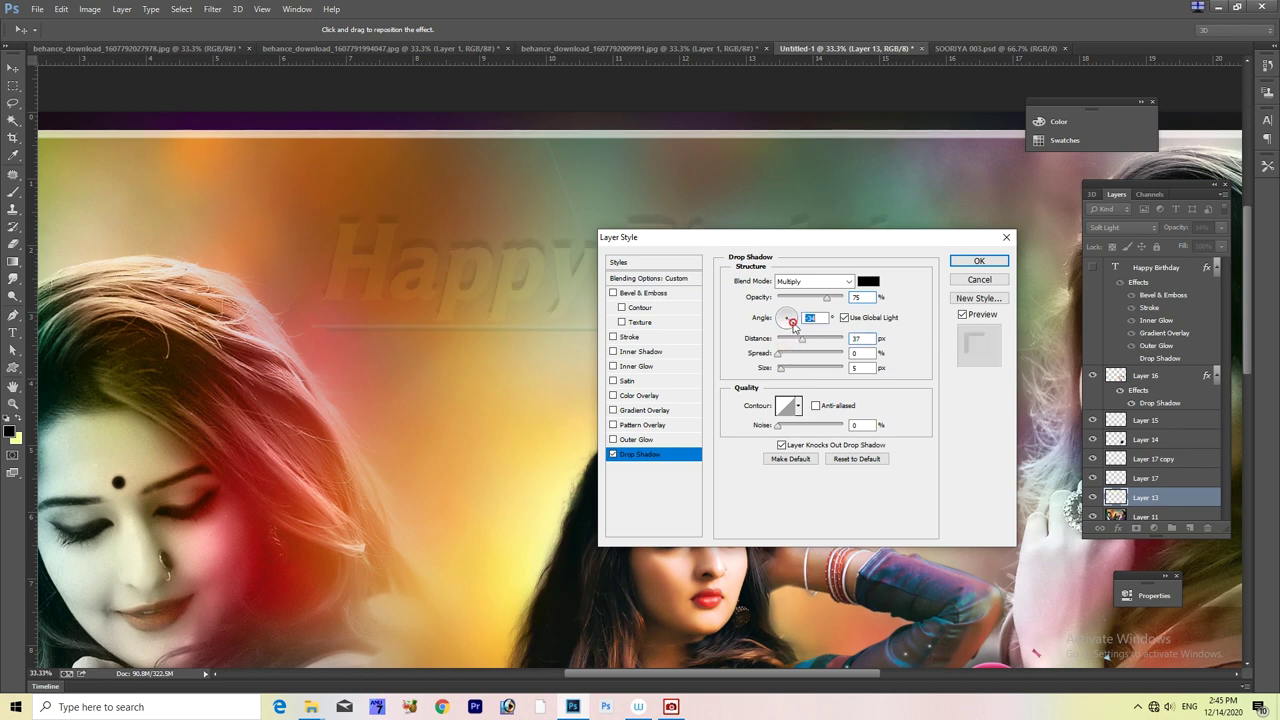
pyautogui.click(793, 327)
pyautogui.click(791, 324)
pyautogui.moveTo(824, 299); pyautogui.dragTo(811, 305)
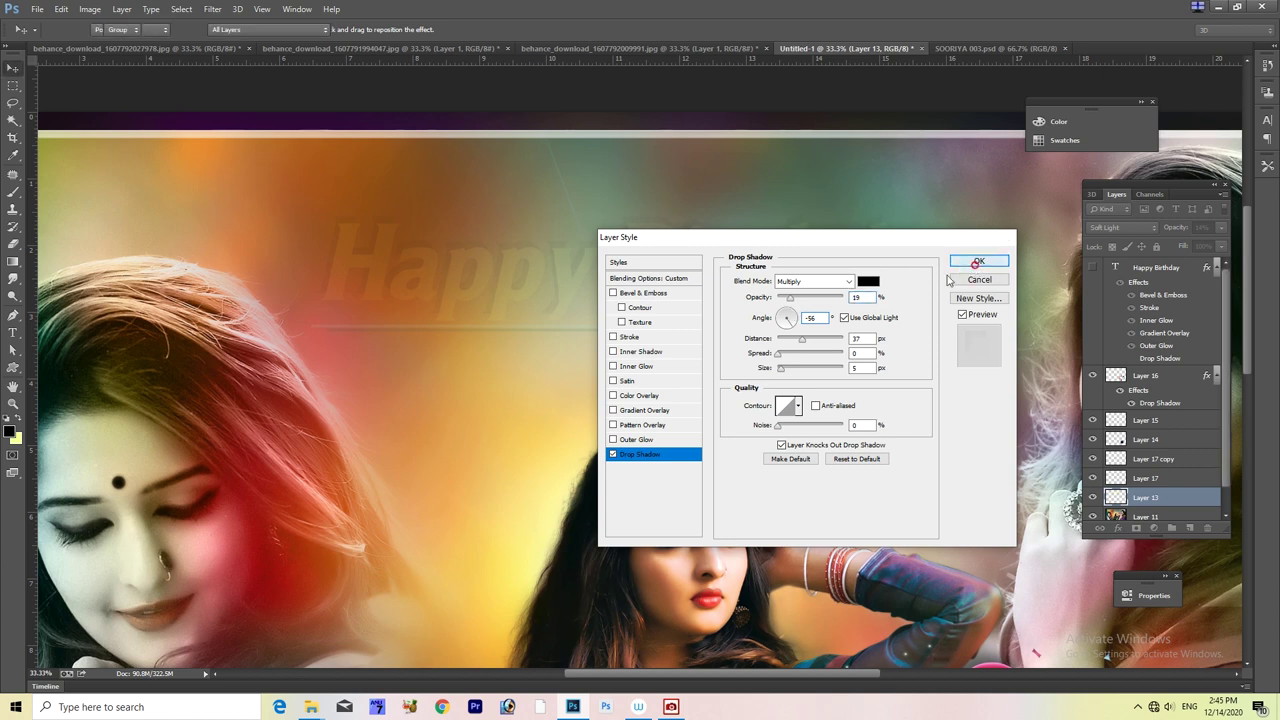
pyautogui.click(979, 262)
pyautogui.hotkey('ctrl', '-')
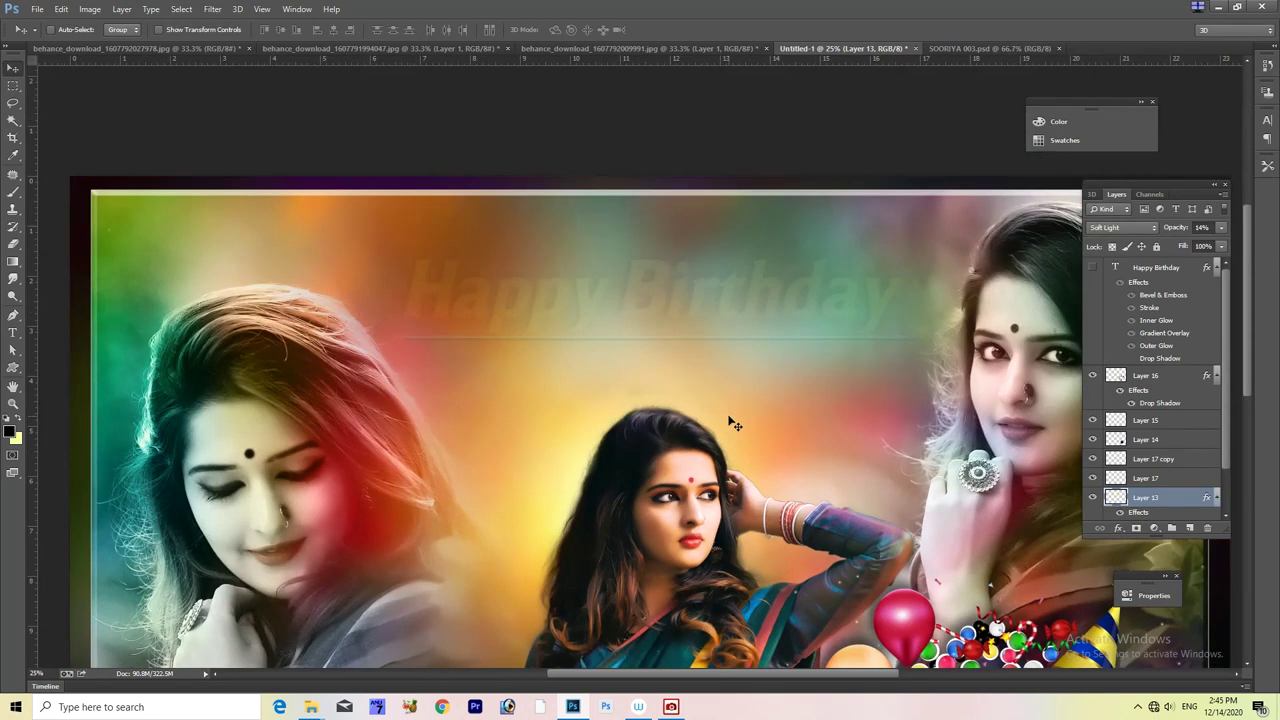
pyautogui.hotkey('ctrl', '-')
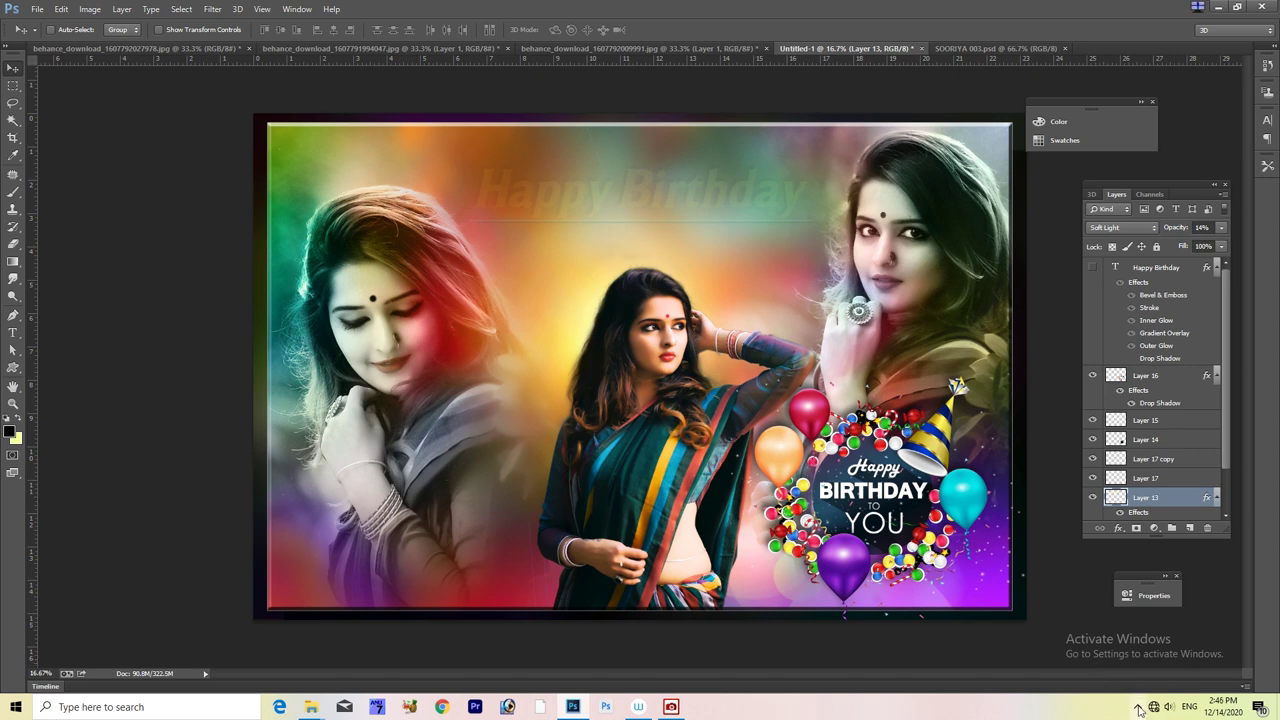
pyautogui.click(1138, 707)
pyautogui.rightClick(1165, 654)
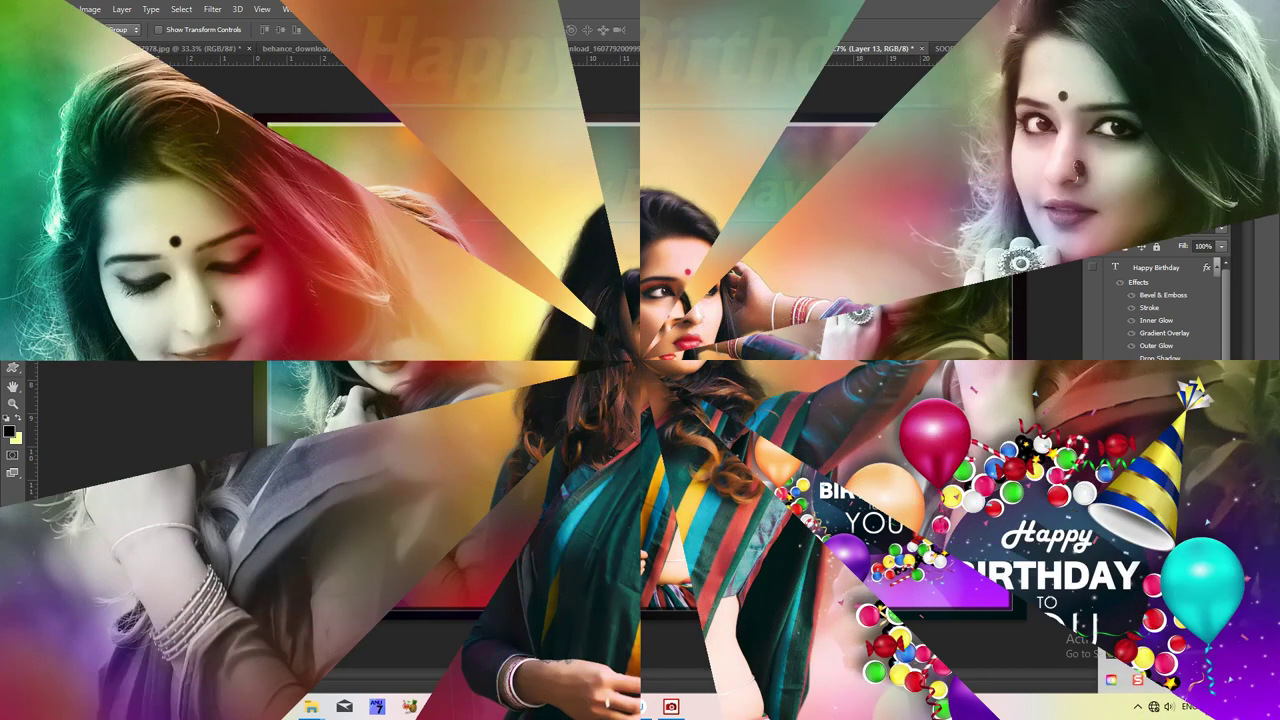